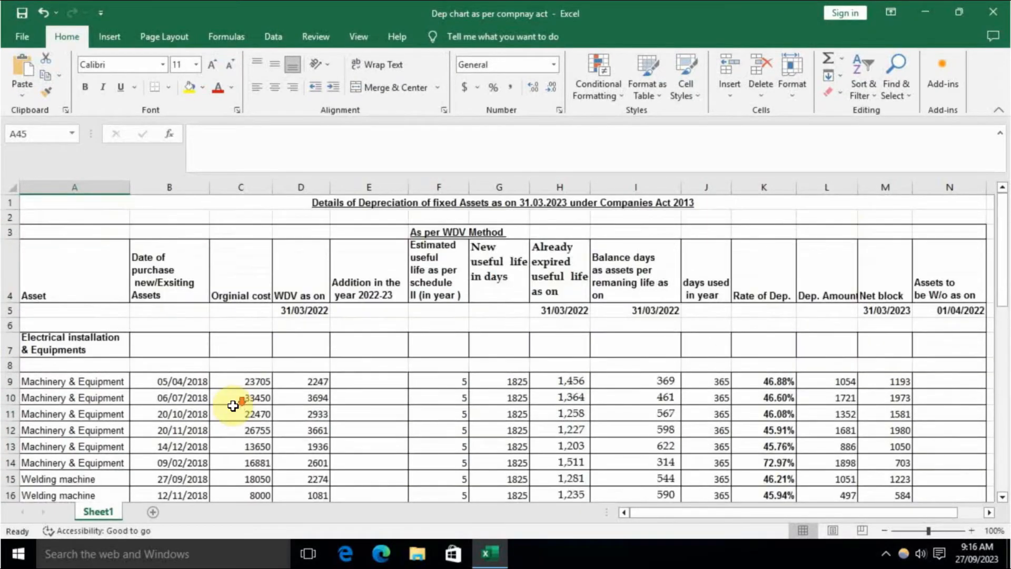
Review the notes below the table on the annual depreciation rate formula and the scrap value of assets.
{"action": "scroll", "coordinate": [234, 402], "scroll_direction": "down", "scroll_amount": 10}
{"action": "scroll", "coordinate": [233, 406], "scroll_direction": "down", "scroll_amount": 1}
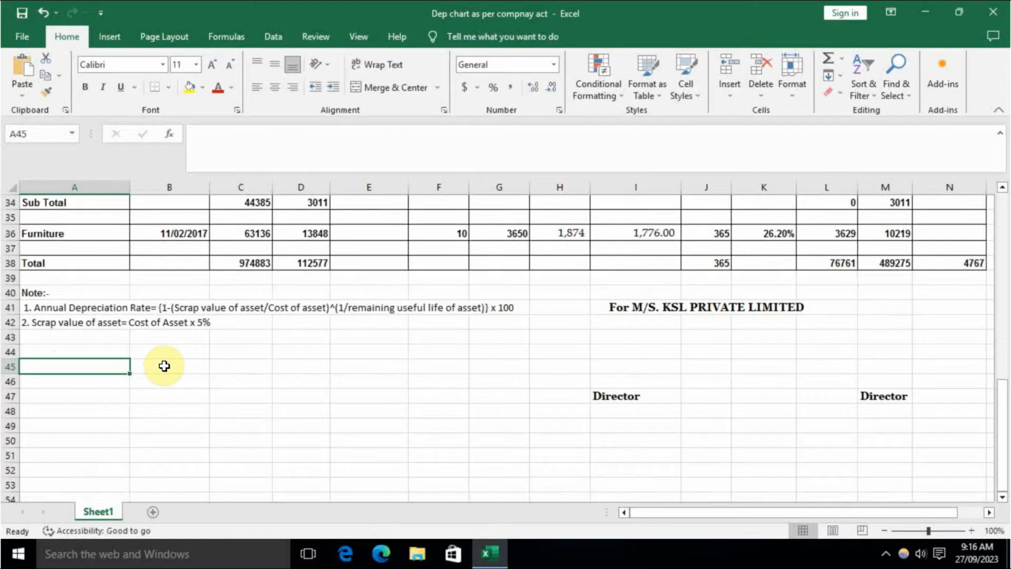
{"action": "left_click", "coordinate": [83, 308]}
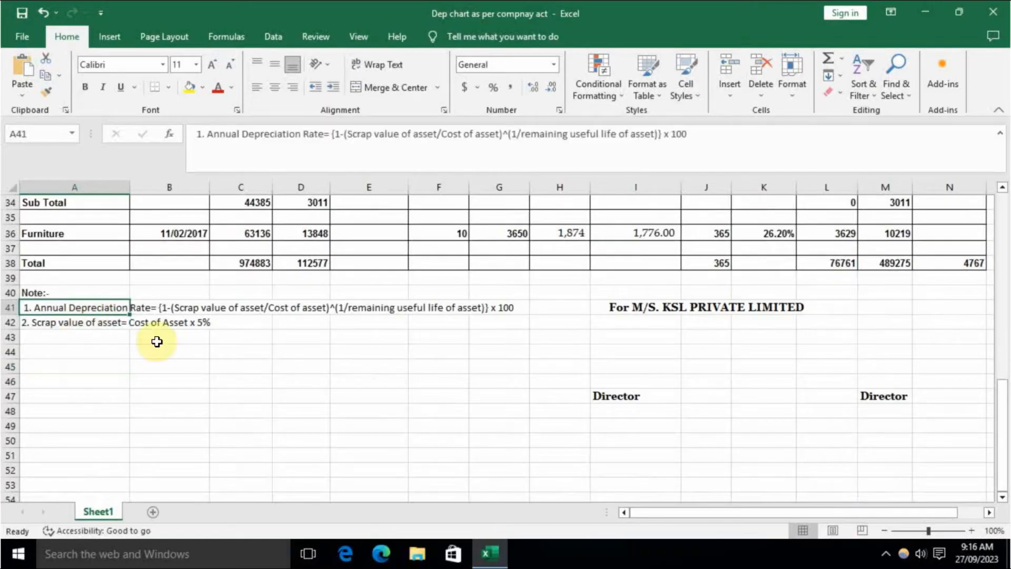
{"action": "left_click", "coordinate": [164, 381]}
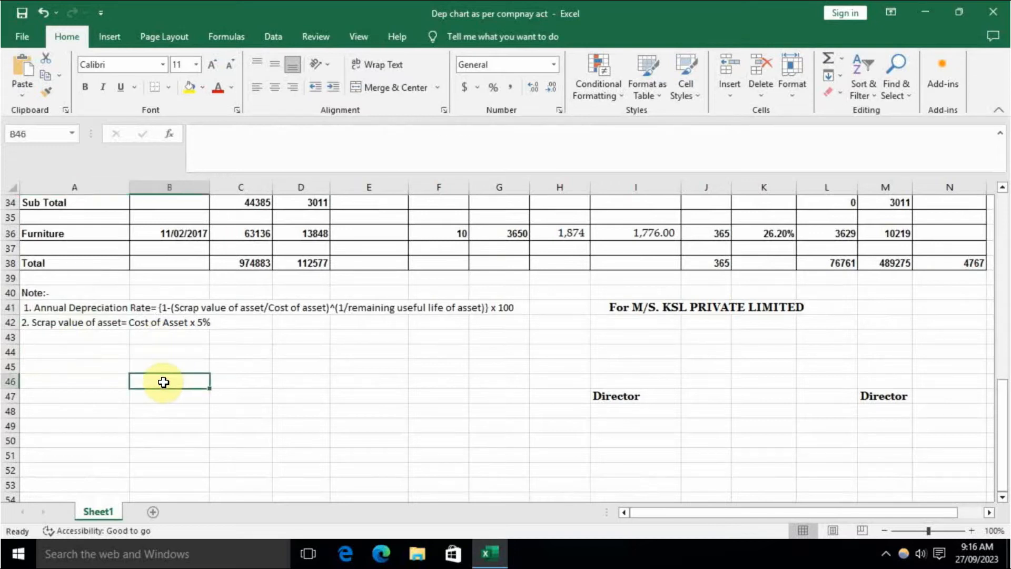
{"action": "left_click", "coordinate": [79, 308]}
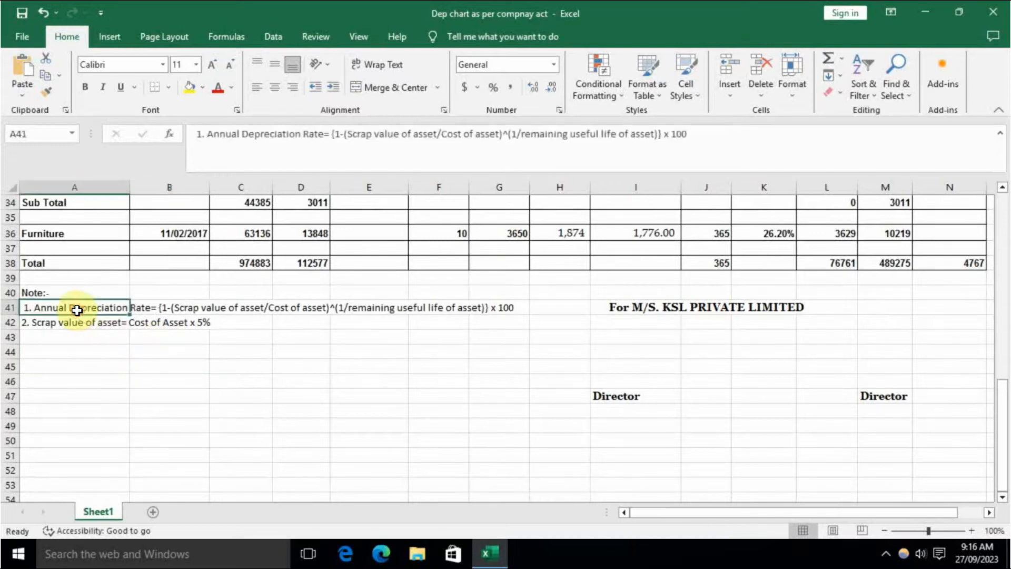
{"action": "left_click", "coordinate": [134, 371]}
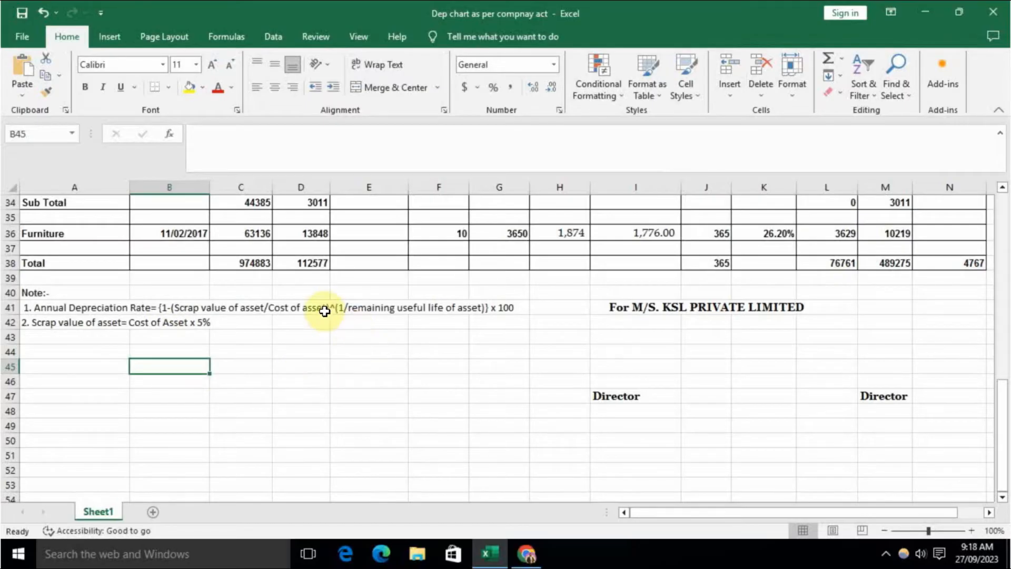
{"action": "left_click", "coordinate": [326, 308]}
{"action": "left_click", "coordinate": [337, 357]}
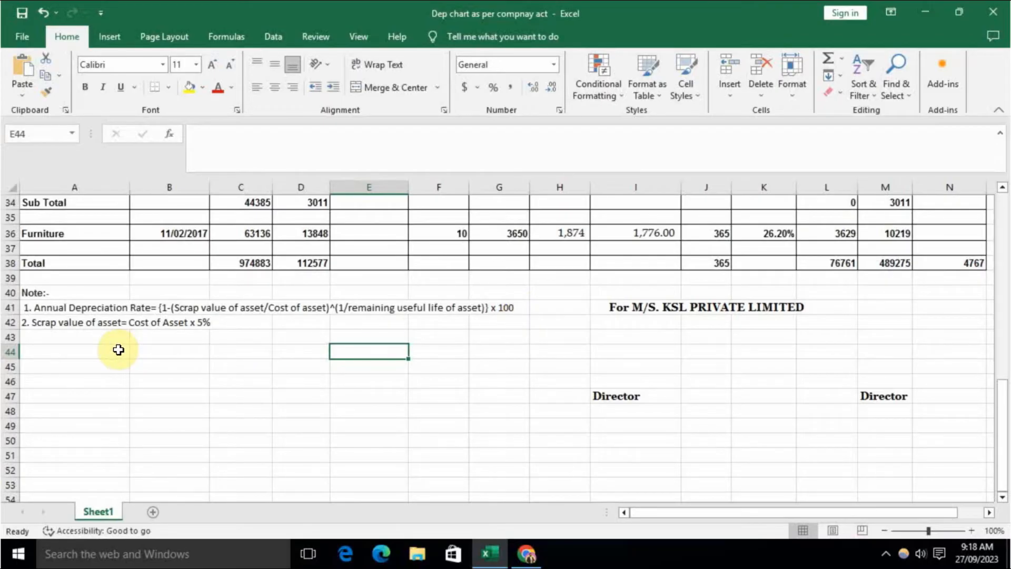
{"action": "left_click", "coordinate": [198, 324]}
{"action": "left_click", "coordinate": [195, 360]}
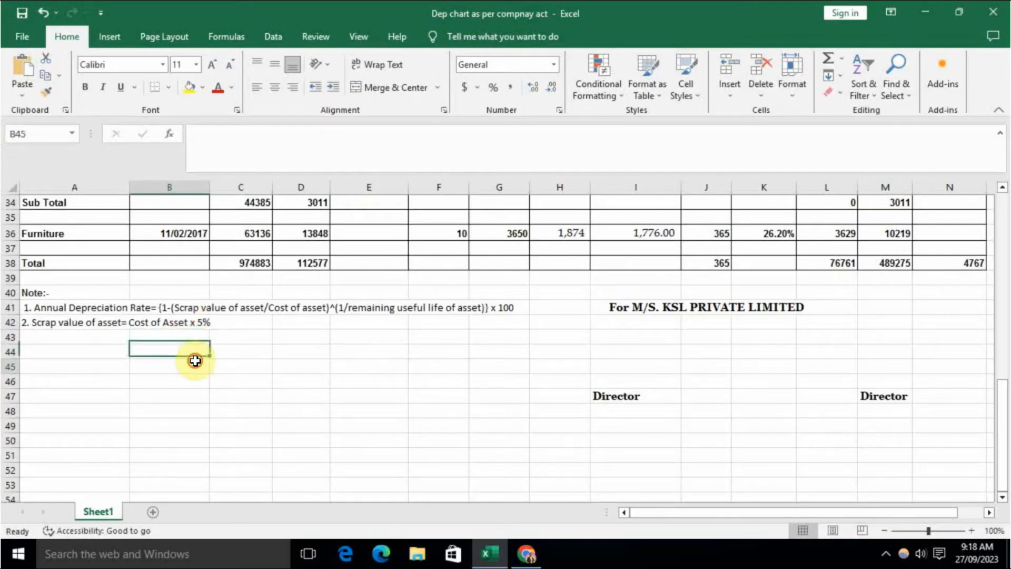
Examine the WDV column D, checking its as-on date and the values of the Electrical installation & Equipments assets.
{"action": "scroll", "coordinate": [356, 263], "scroll_direction": "up", "scroll_amount": 11}
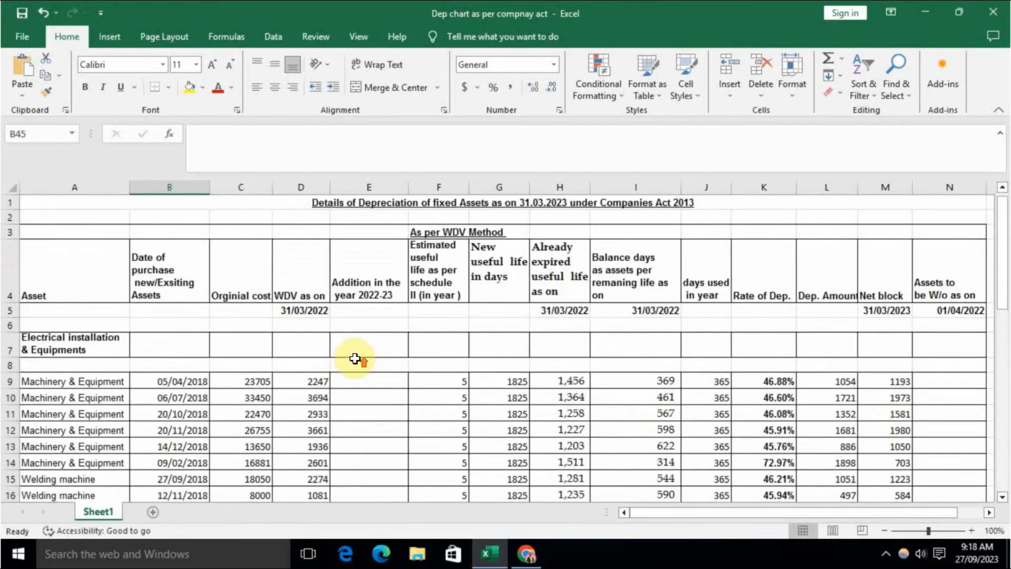
{"action": "scroll", "coordinate": [332, 351], "scroll_direction": "down", "scroll_amount": 1}
{"action": "scroll", "coordinate": [347, 346], "scroll_direction": "up", "scroll_amount": 1}
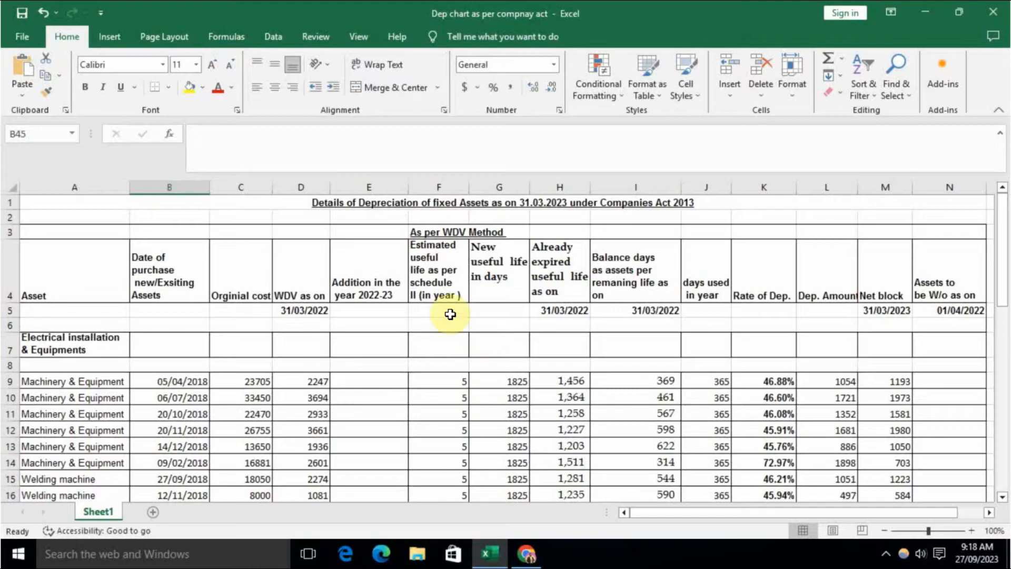
{"action": "left_click", "coordinate": [315, 310]}
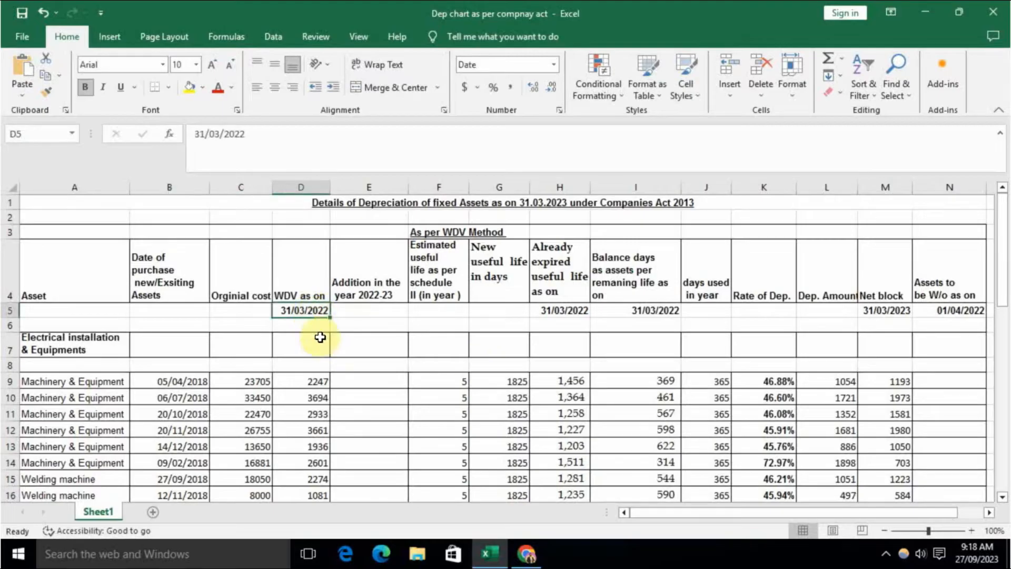
{"action": "scroll", "coordinate": [319, 346], "scroll_direction": "down", "scroll_amount": 1}
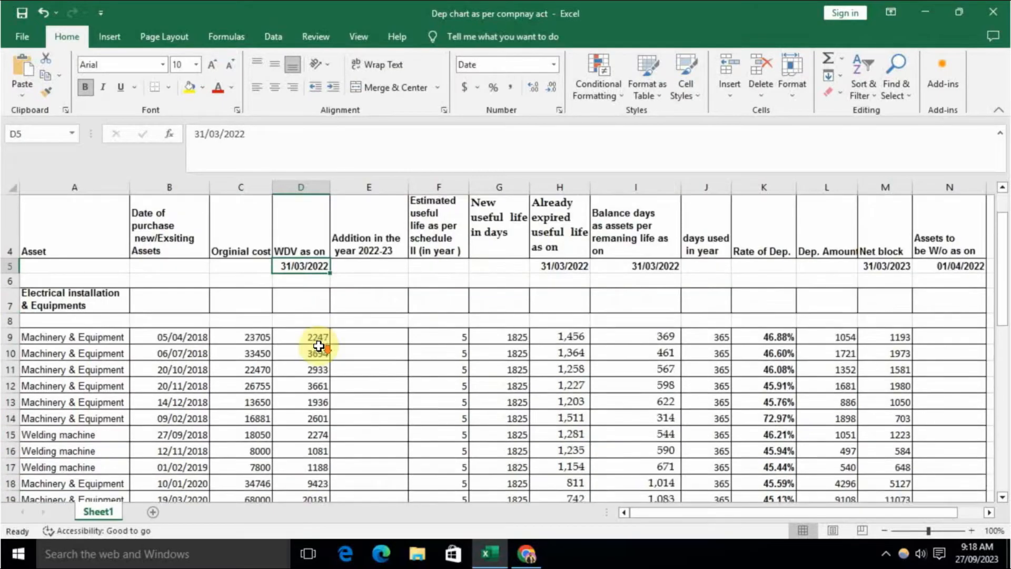
{"action": "left_click", "coordinate": [309, 333]}
{"action": "left_click_drag", "start_coordinate": [310, 333], "coordinate": [309, 452]}
{"action": "scroll", "coordinate": [290, 389], "scroll_direction": "up", "scroll_amount": 1}
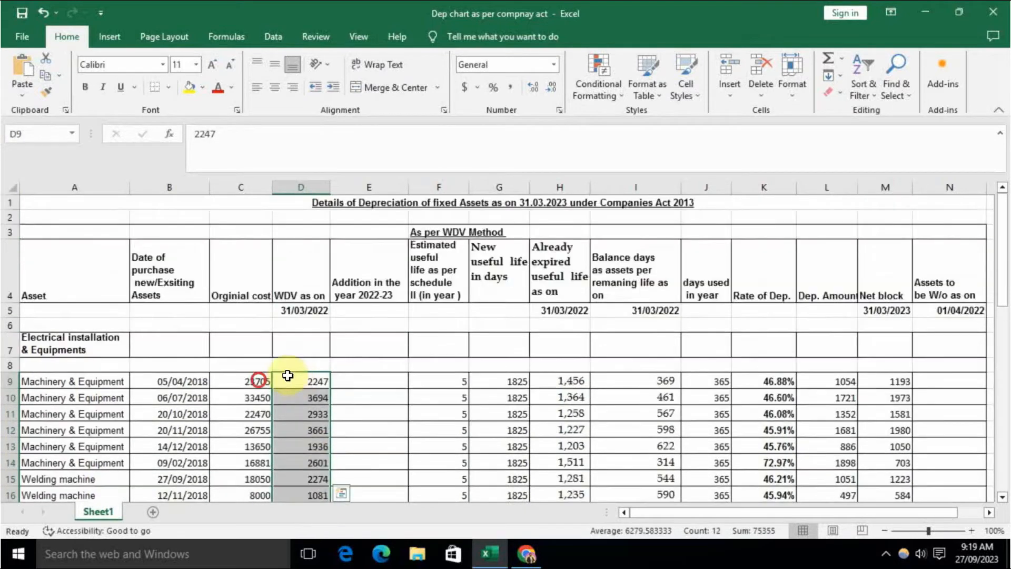
Review the asset names, purchase dates, original costs and opening WDV of the machinery entries in columns A to D.
{"action": "left_click", "coordinate": [254, 378]}
{"action": "left_click_drag", "start_coordinate": [64, 379], "coordinate": [61, 418]}
{"action": "scroll", "coordinate": [103, 384], "scroll_direction": "up", "scroll_amount": 2}
{"action": "left_click", "coordinate": [142, 245]}
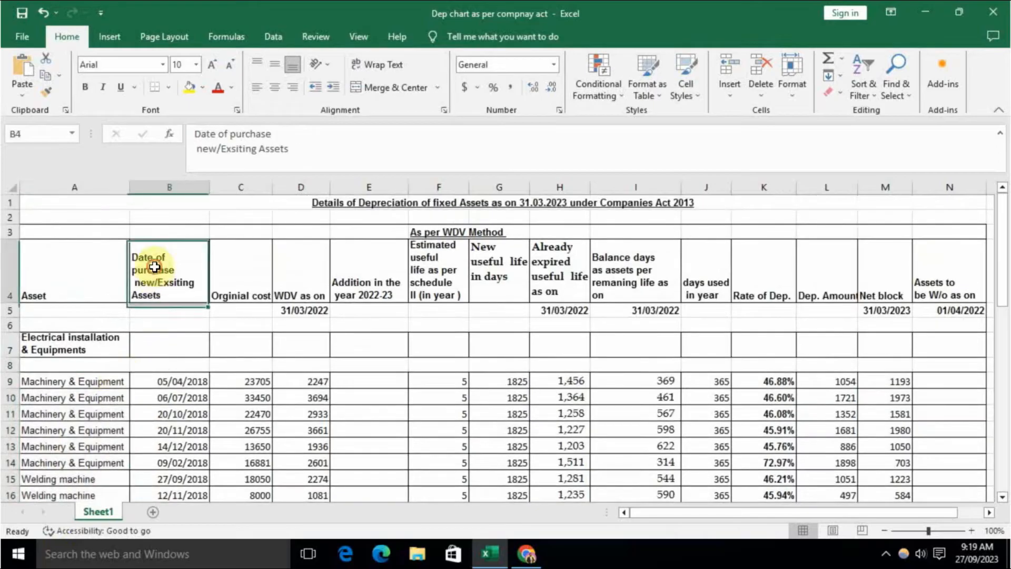
{"action": "scroll", "coordinate": [185, 368], "scroll_direction": "down", "scroll_amount": 1}
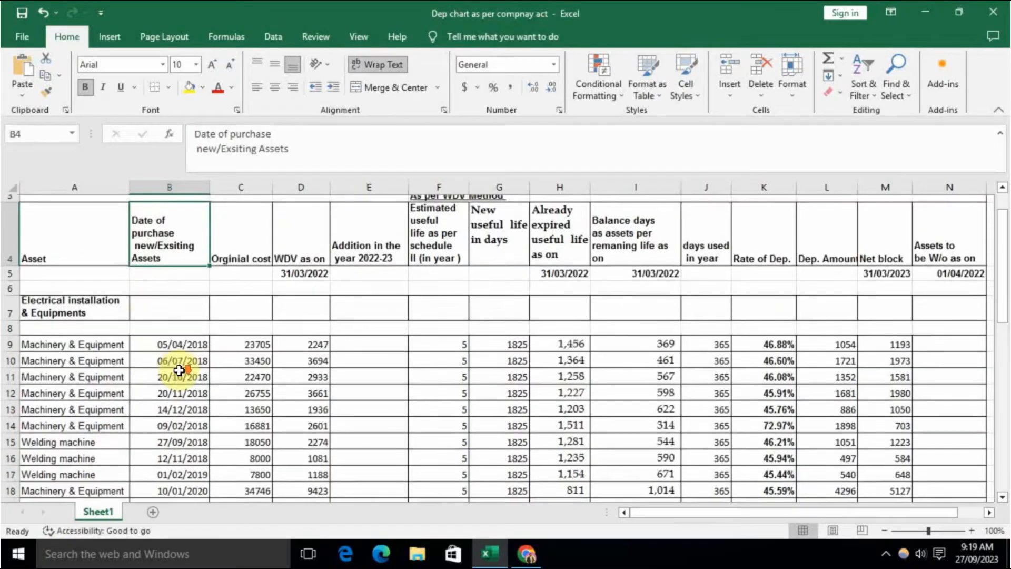
{"action": "left_click_drag", "start_coordinate": [188, 337], "coordinate": [194, 402]}
{"action": "left_click_drag", "start_coordinate": [255, 337], "coordinate": [253, 467]}
{"action": "left_click", "coordinate": [305, 336]}
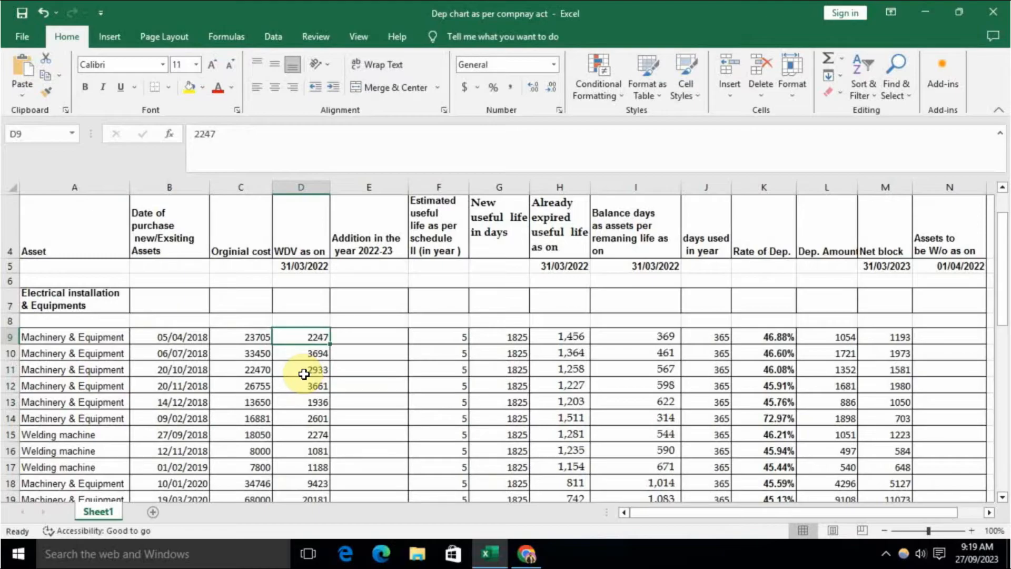
Check the 2022-23 additions column and the estimated useful life in years across all asset groups.
{"action": "left_click", "coordinate": [362, 338]}
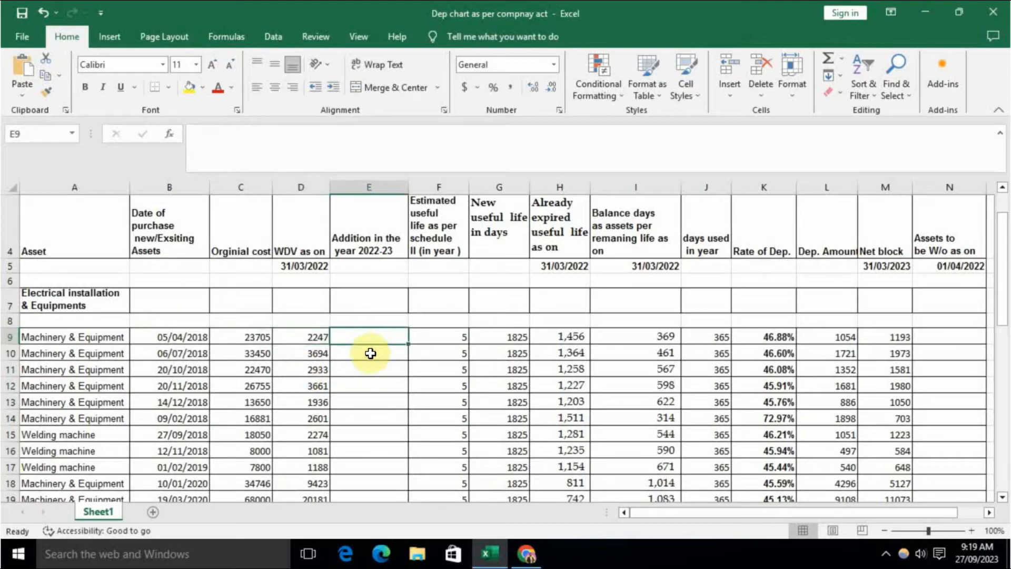
{"action": "left_click", "coordinate": [436, 338]}
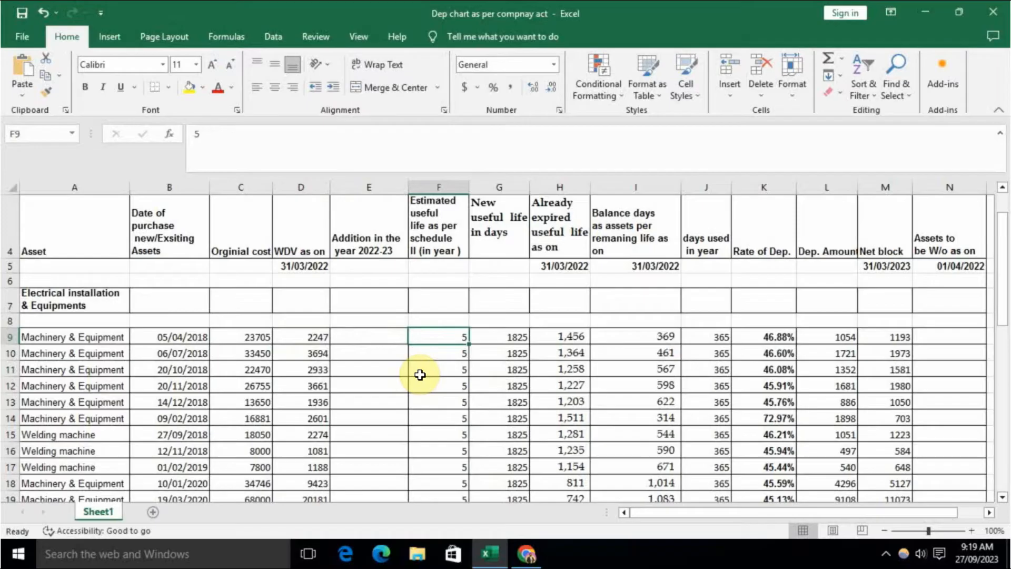
{"action": "scroll", "coordinate": [420, 375], "scroll_direction": "down", "scroll_amount": 5}
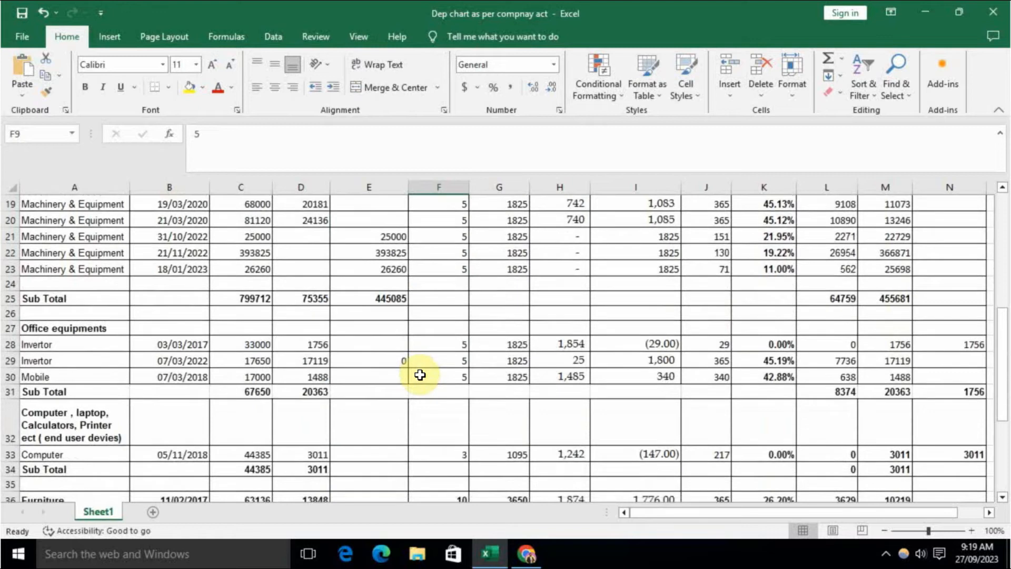
{"action": "scroll", "coordinate": [420, 375], "scroll_direction": "down", "scroll_amount": 2}
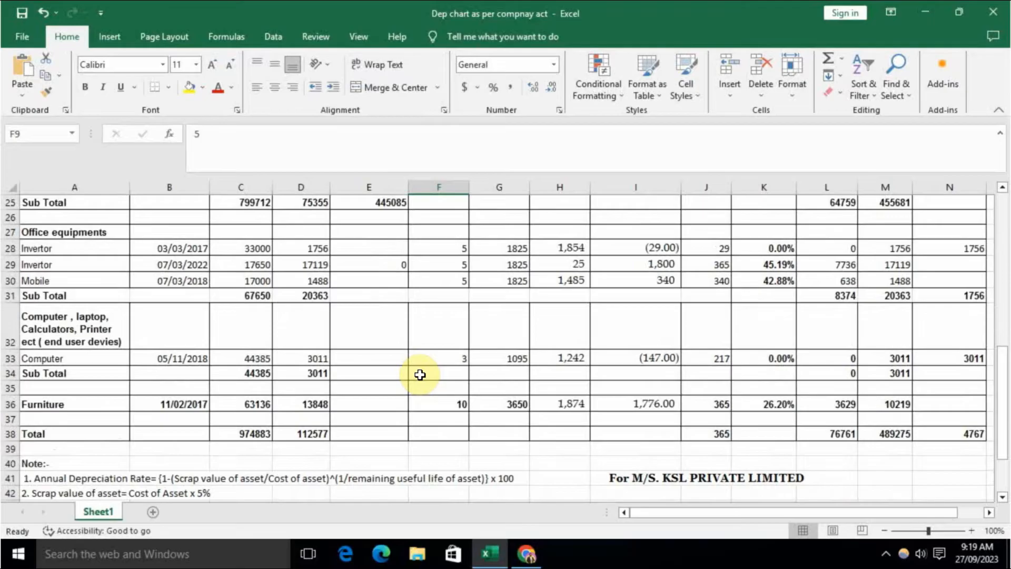
{"action": "scroll", "coordinate": [420, 375], "scroll_direction": "up", "scroll_amount": 8}
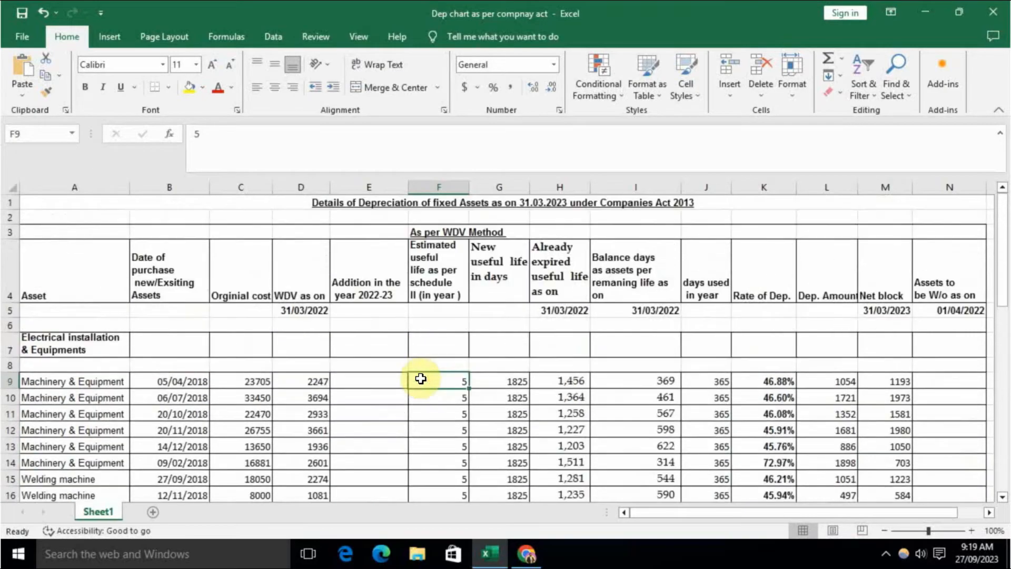
Inspect the New useful life in days formula in G9 against the estimated useful life in F9.
{"action": "left_click", "coordinate": [502, 260]}
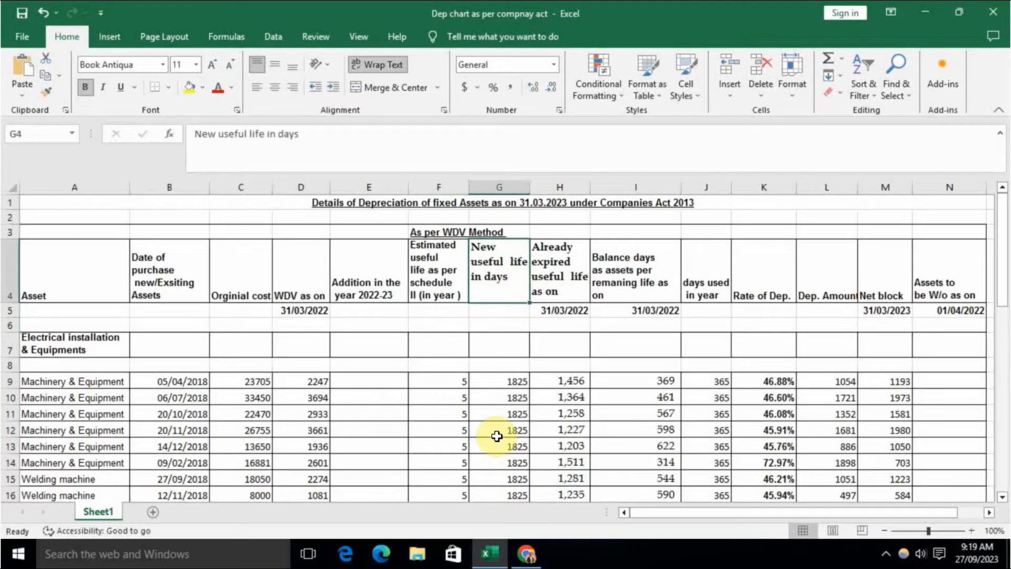
{"action": "left_click", "coordinate": [508, 382]}
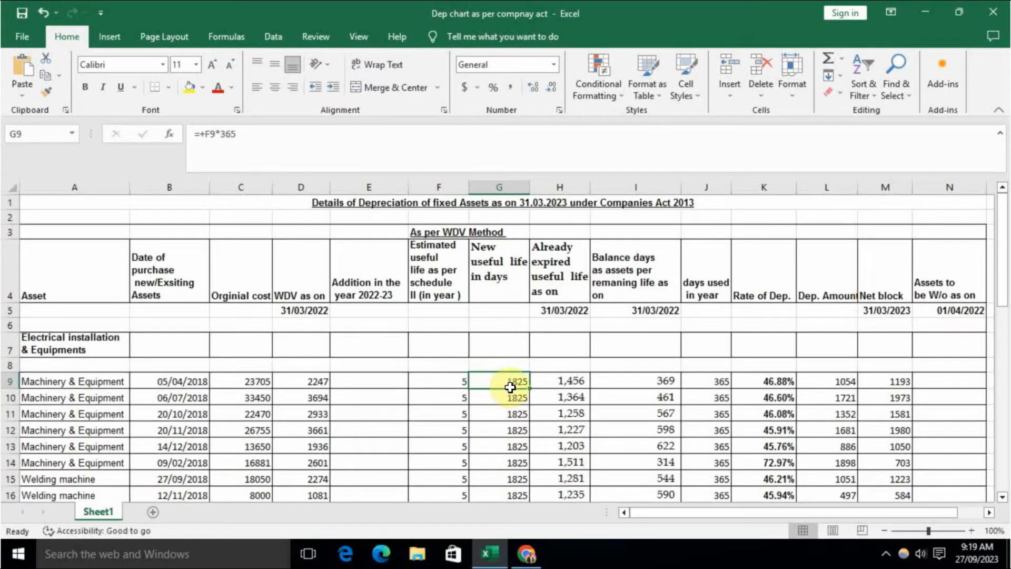
{"action": "left_click", "coordinate": [460, 382]}
{"action": "left_click", "coordinate": [498, 382]}
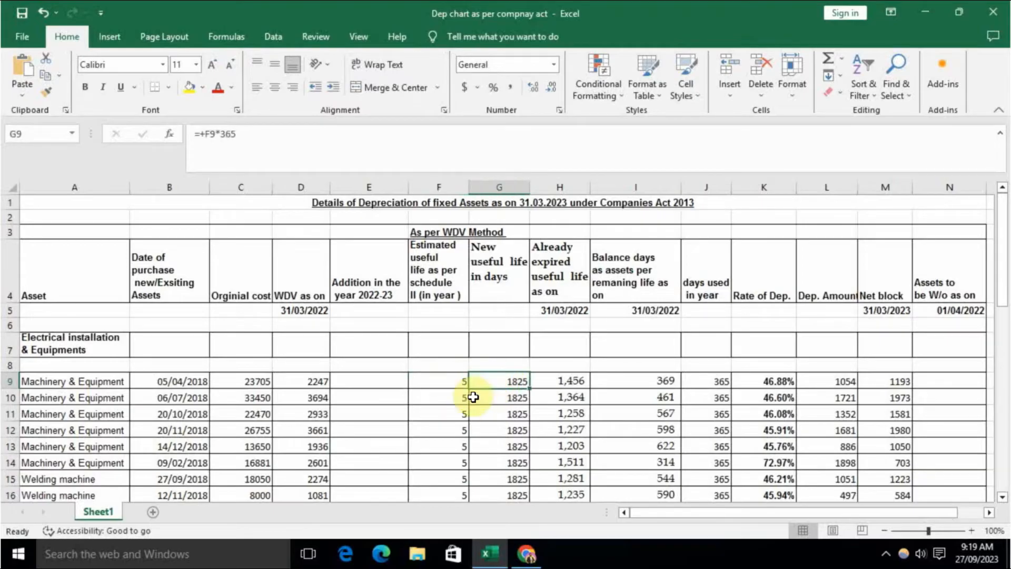
Inspect the Already expired useful life formula in H9 and the cells it references.
{"action": "left_click", "coordinate": [553, 381]}
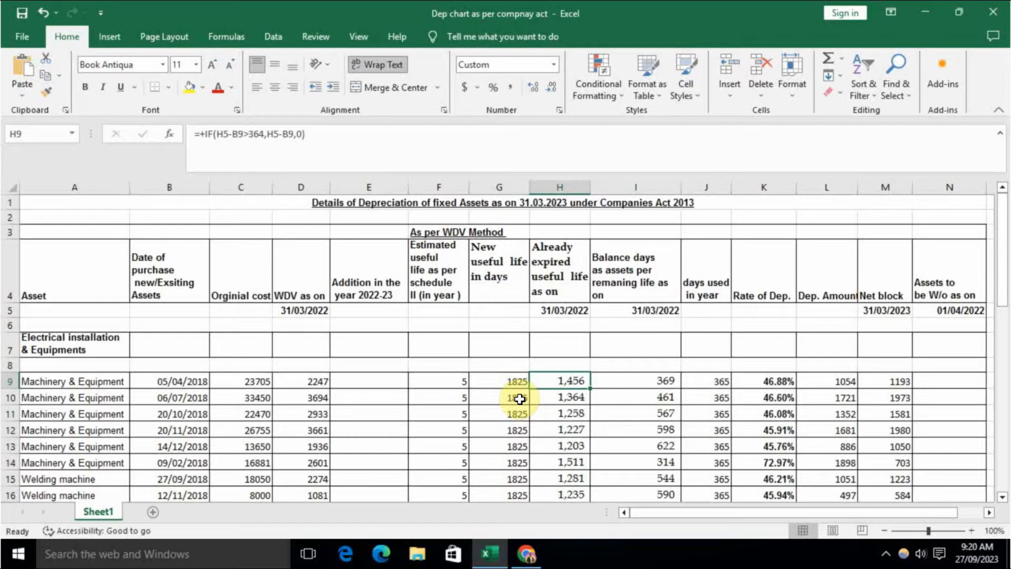
{"action": "key", "text": "F2"}
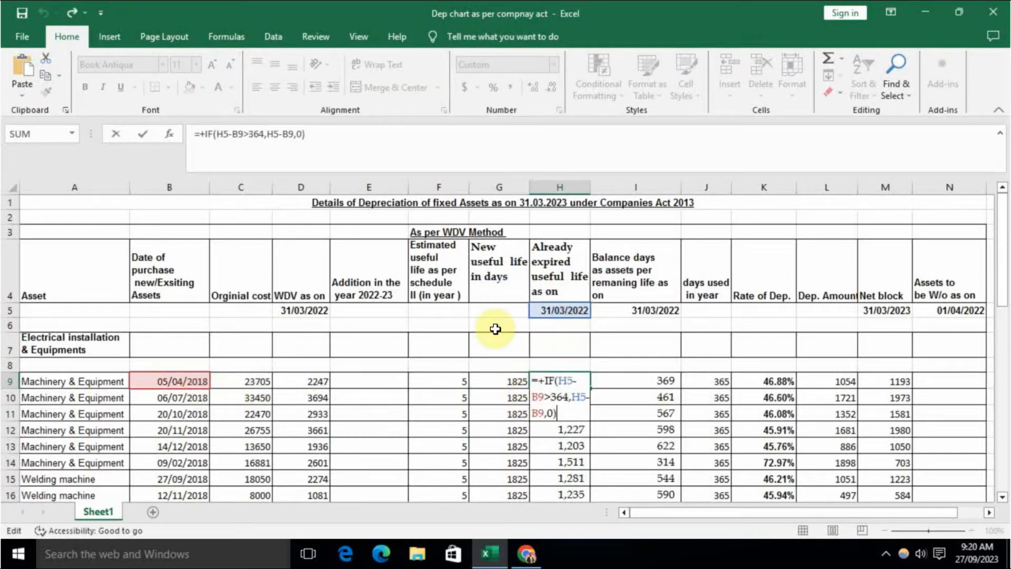
{"action": "left_click", "coordinate": [490, 363]}
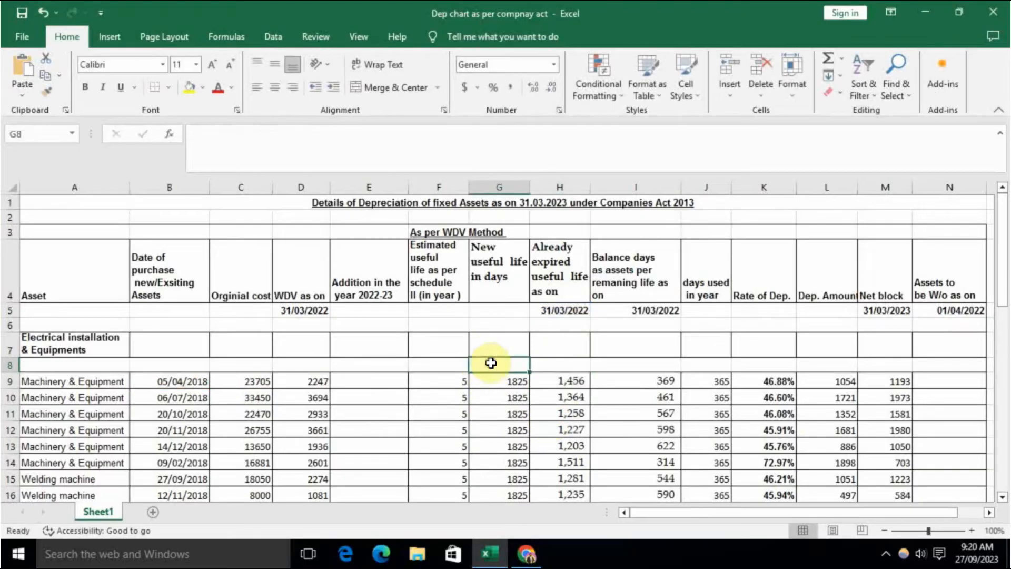
{"action": "left_click", "coordinate": [570, 383]}
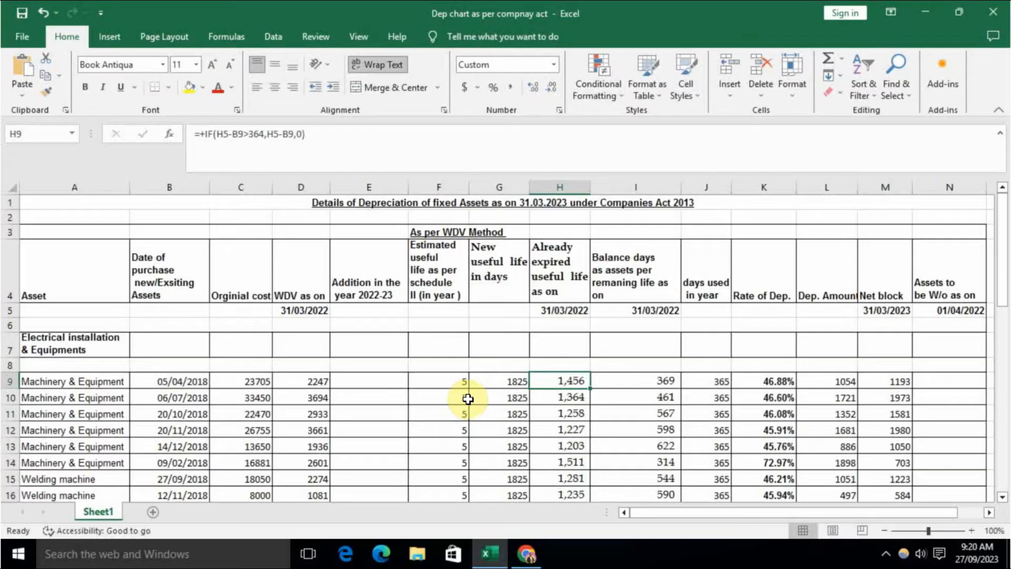
Look over the first machinery entry's purchase date, asset name, original cost, WDV and addition cells in row 9.
{"action": "left_click", "coordinate": [192, 383]}
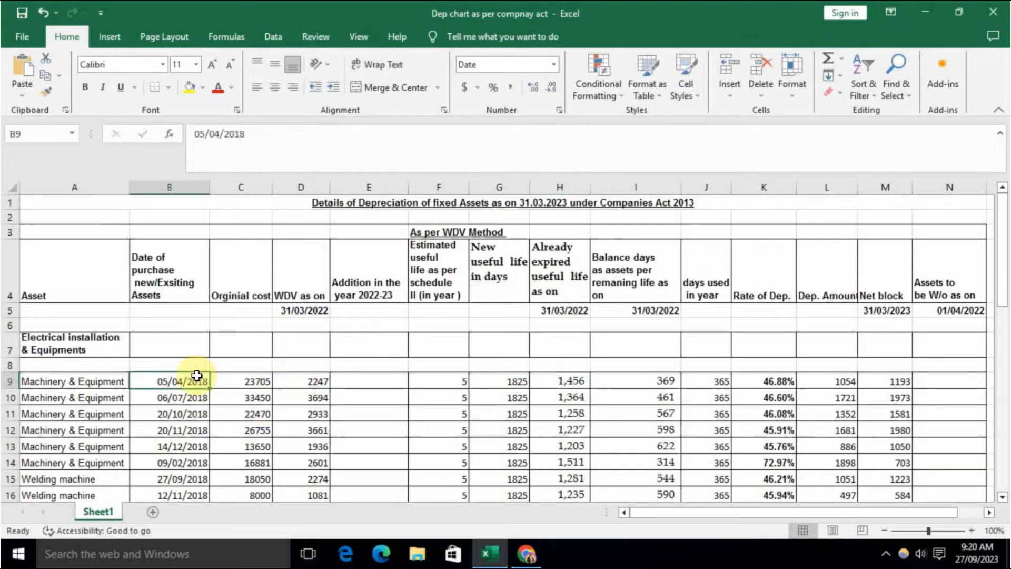
{"action": "left_click", "coordinate": [74, 385]}
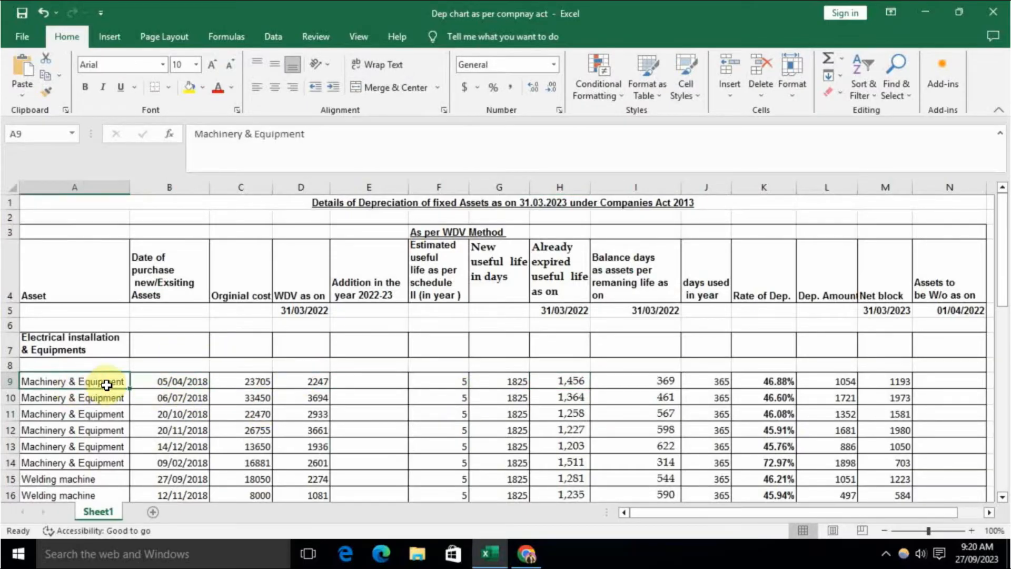
{"action": "left_click", "coordinate": [250, 384]}
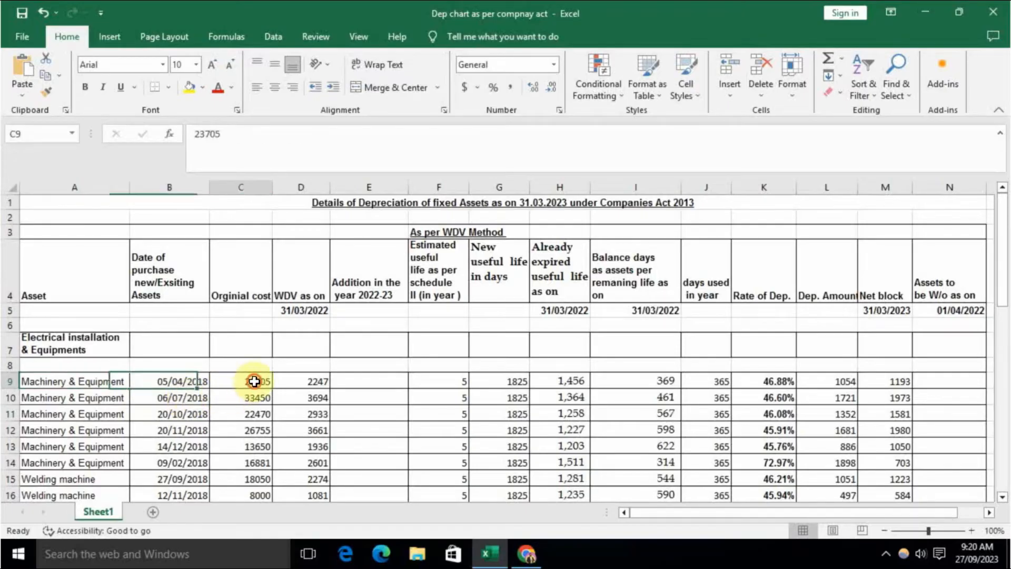
{"action": "left_click", "coordinate": [316, 384]}
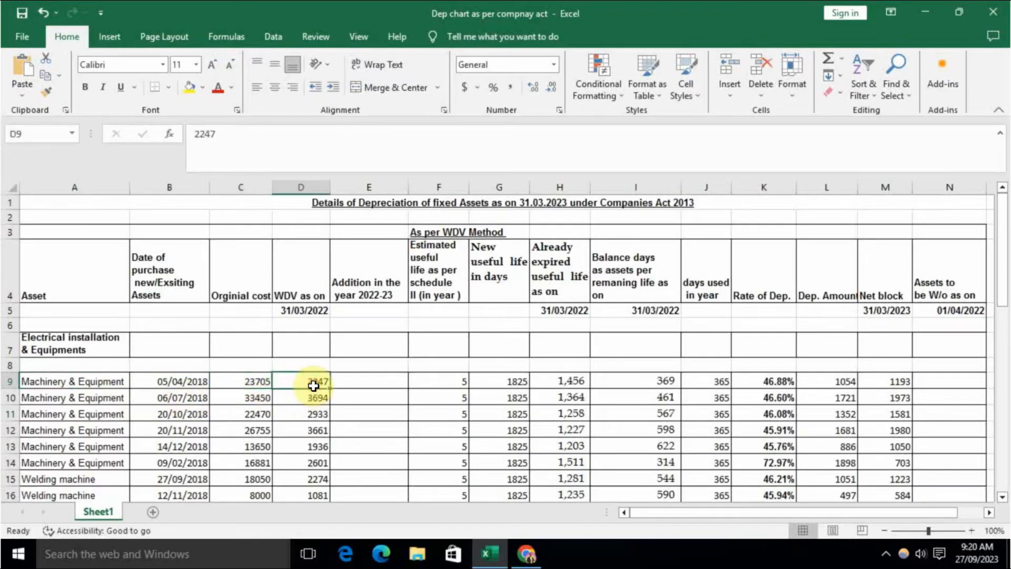
{"action": "left_click", "coordinate": [366, 380]}
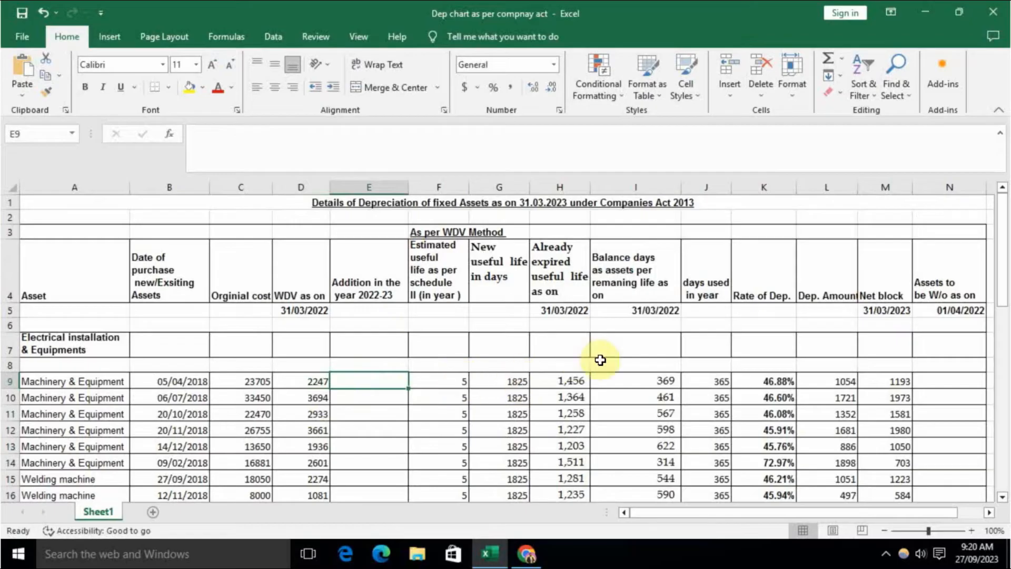
Inspect the balance days formula in I9 and trace it to the useful life in G9 and expired life in H9.
{"action": "left_click", "coordinate": [629, 277]}
{"action": "left_click", "coordinate": [660, 384]}
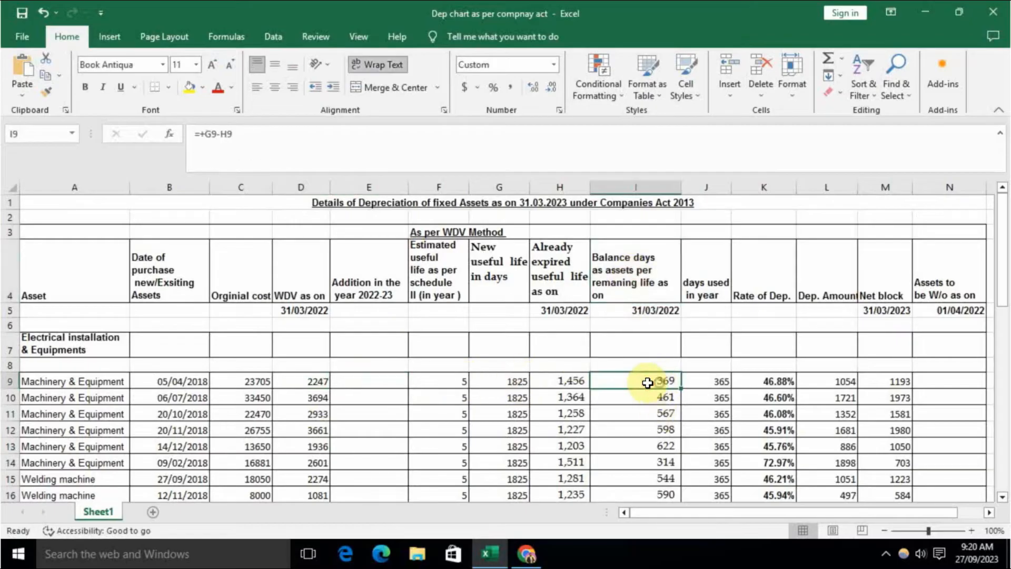
{"action": "left_click", "coordinate": [518, 385]}
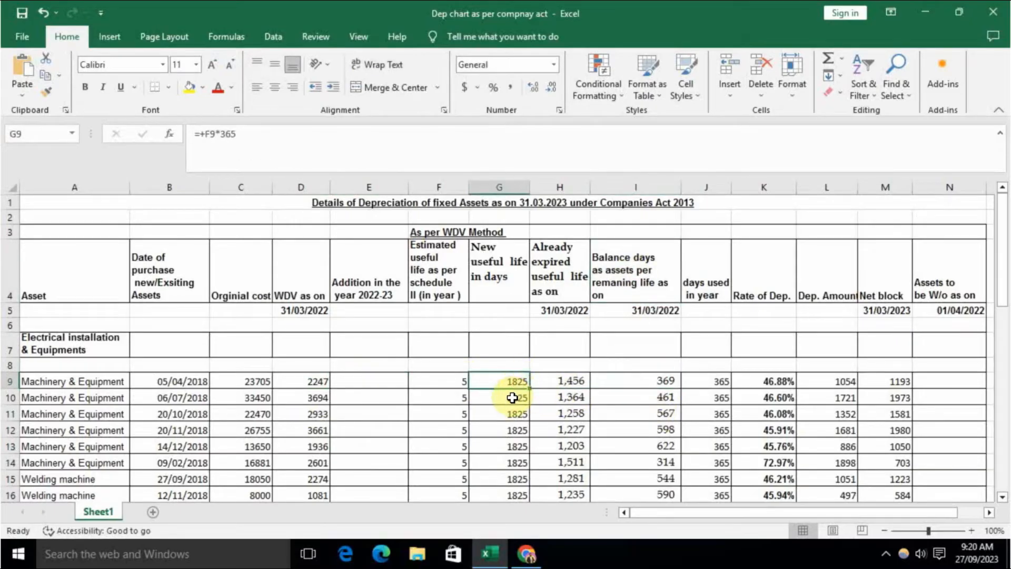
{"action": "left_click", "coordinate": [567, 382]}
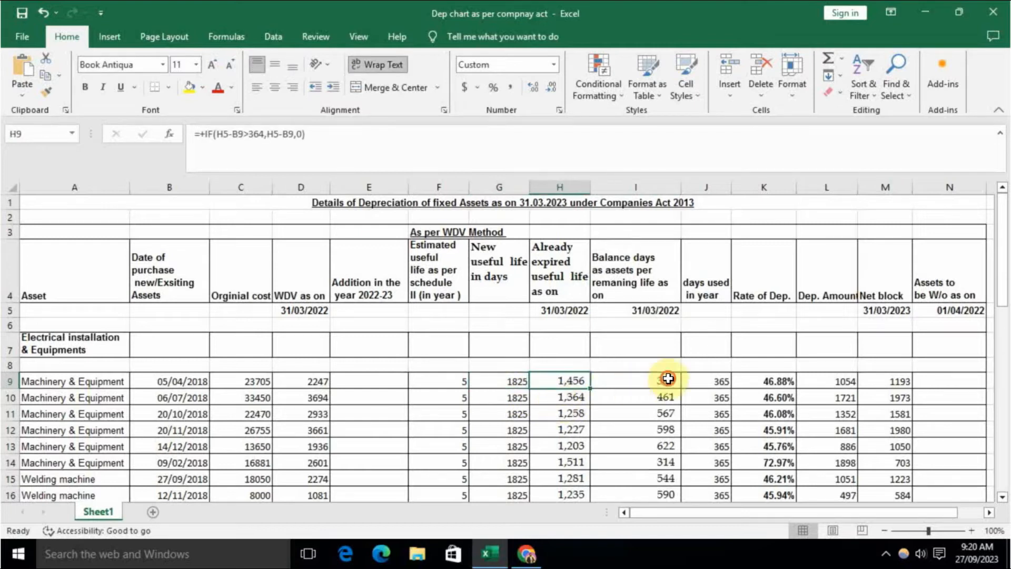
Review the balance days in I9 and days used in J9, and trace the cells referenced by the Rate of Dep. formula in K9.
{"action": "left_click", "coordinate": [641, 388]}
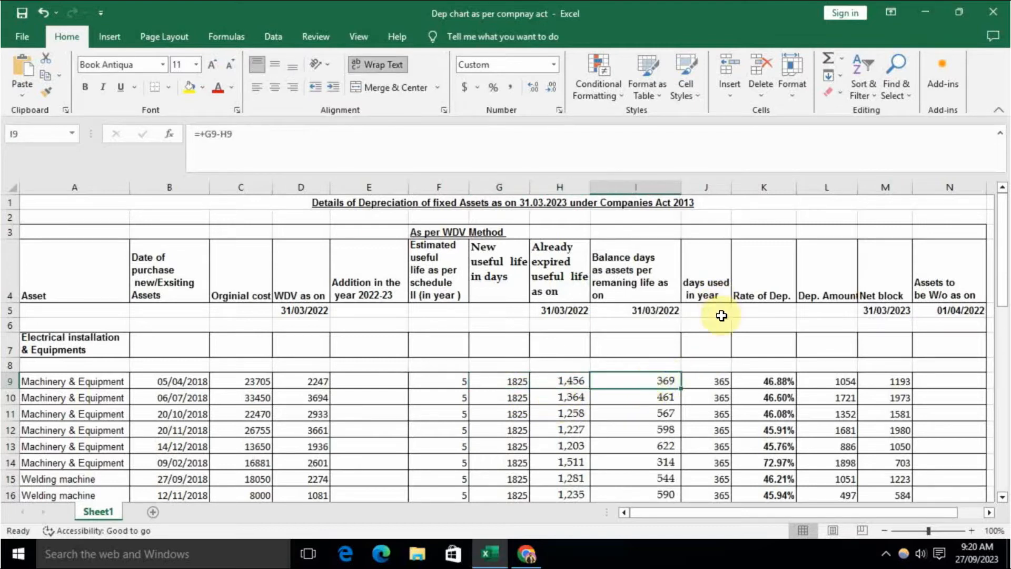
{"action": "left_click", "coordinate": [716, 385]}
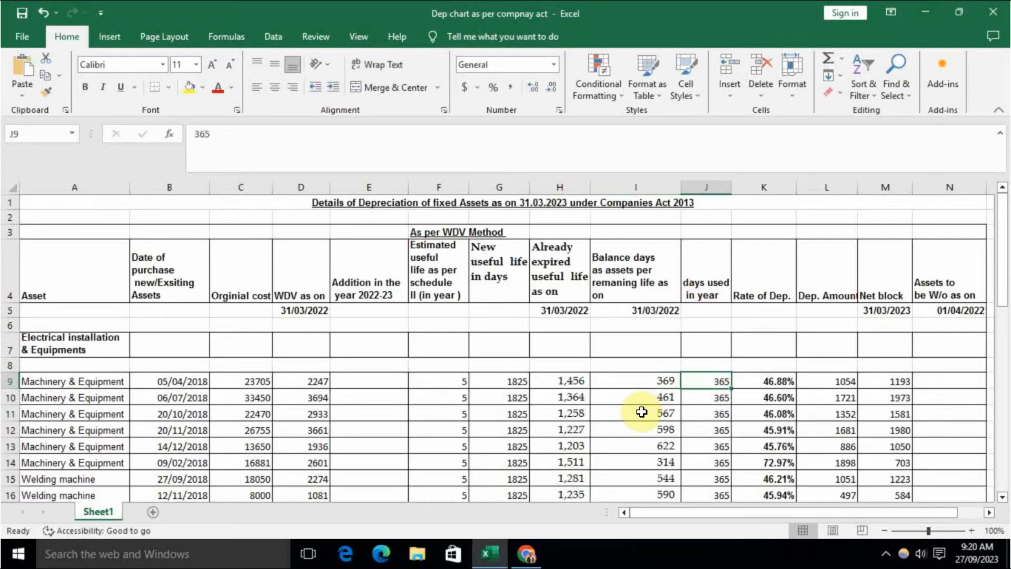
{"action": "left_click", "coordinate": [769, 381]}
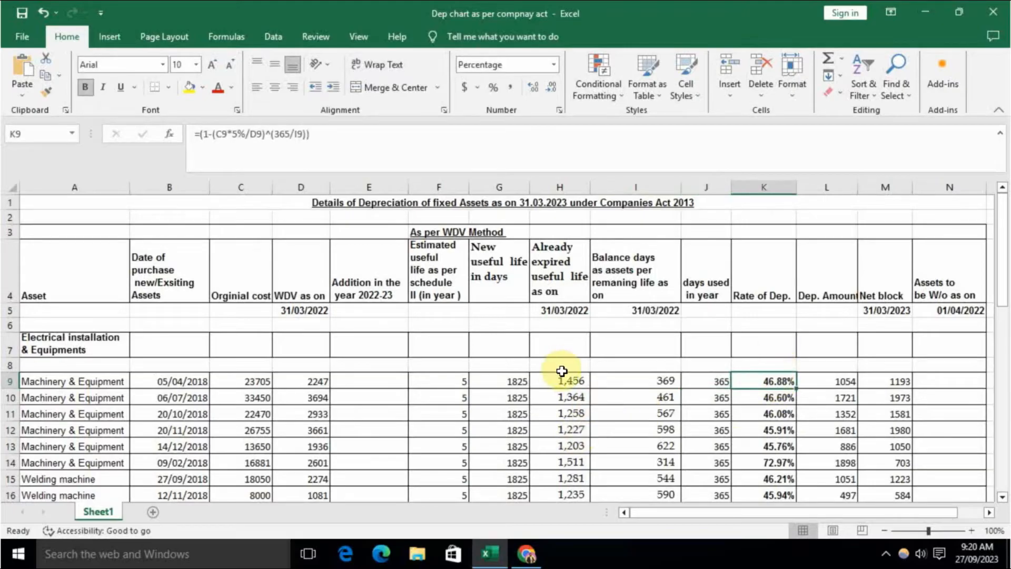
{"action": "key", "text": "F2"}
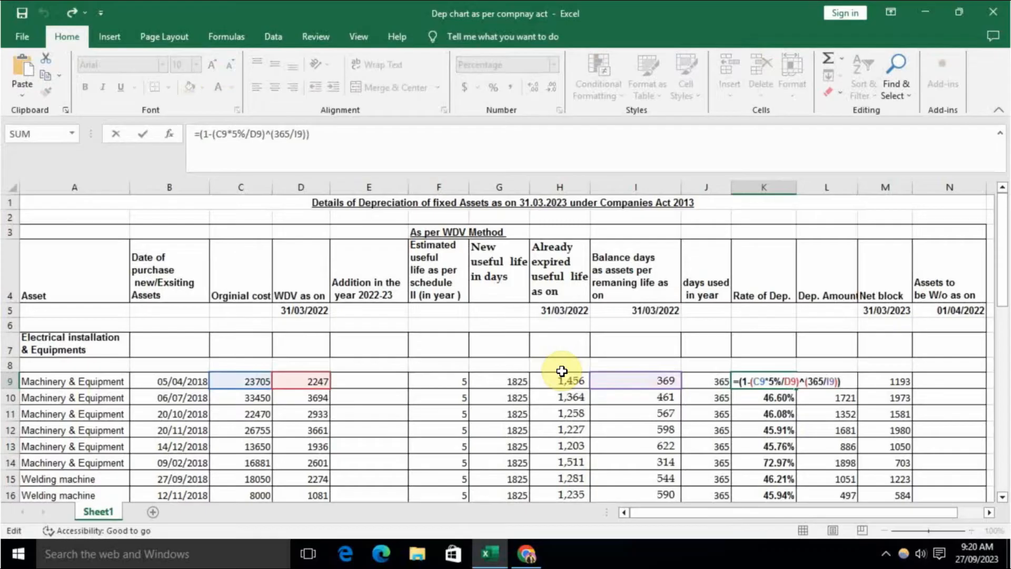
Compare the K9 rate formula with the annual depreciation rate and scrap value notes in rows 41 and 42.
{"action": "scroll", "coordinate": [562, 371], "scroll_direction": "down", "scroll_amount": 10}
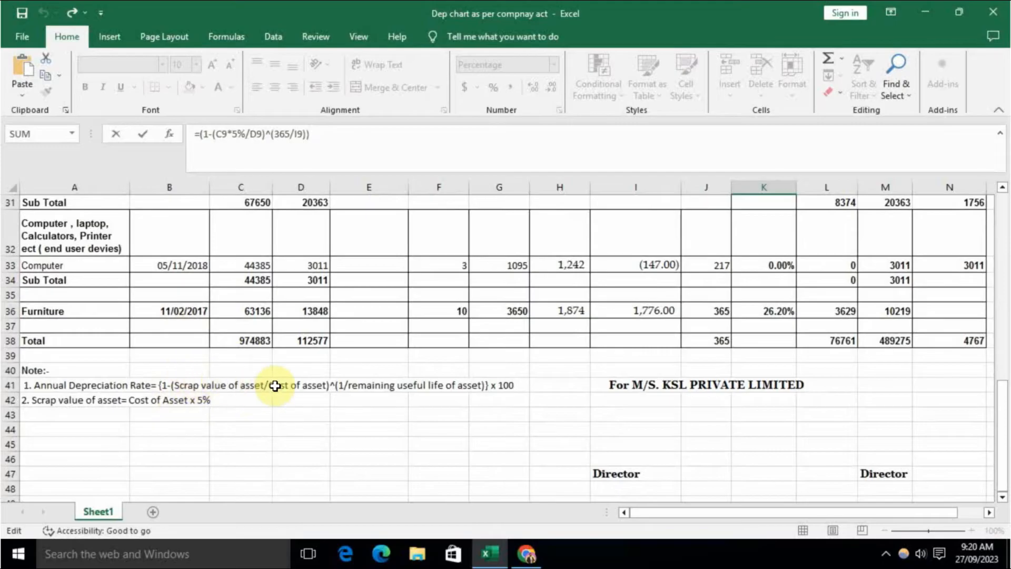
{"action": "scroll", "coordinate": [504, 425], "scroll_direction": "up", "scroll_amount": 10}
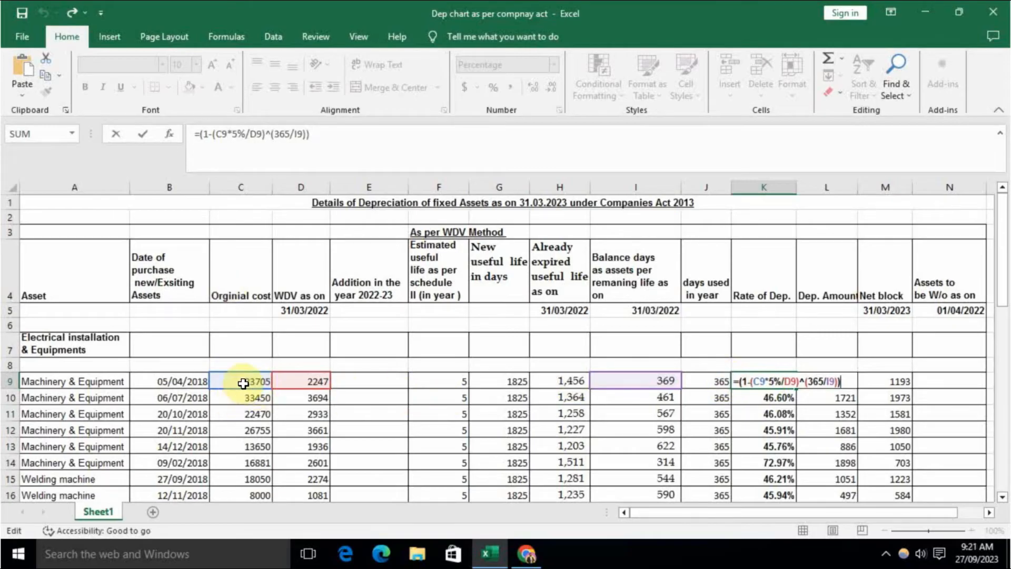
{"action": "scroll", "coordinate": [243, 383], "scroll_direction": "down", "scroll_amount": 10}
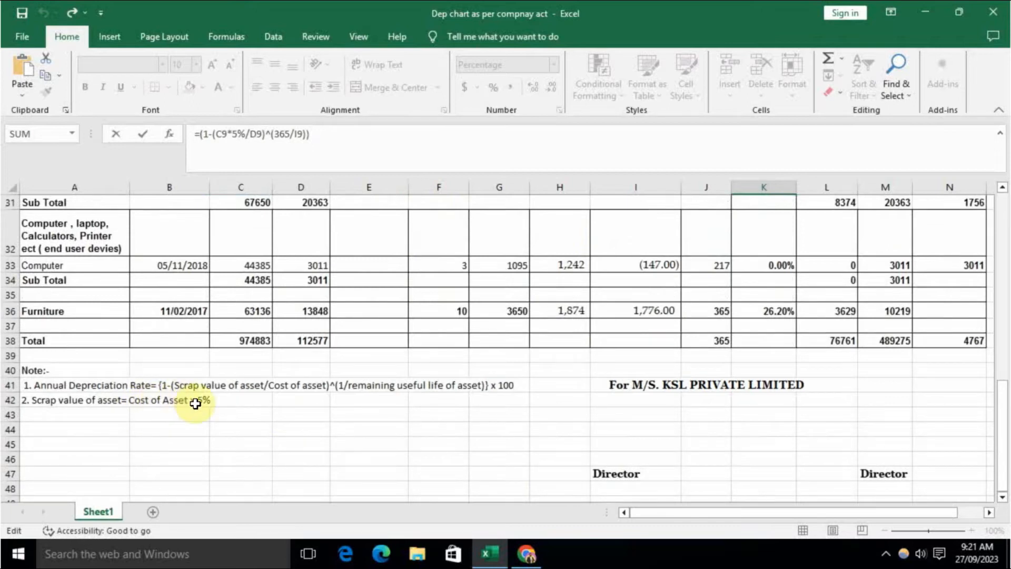
{"action": "scroll", "coordinate": [591, 400], "scroll_direction": "up", "scroll_amount": 10}
{"action": "scroll", "coordinate": [724, 371], "scroll_direction": "up", "scroll_amount": 1}
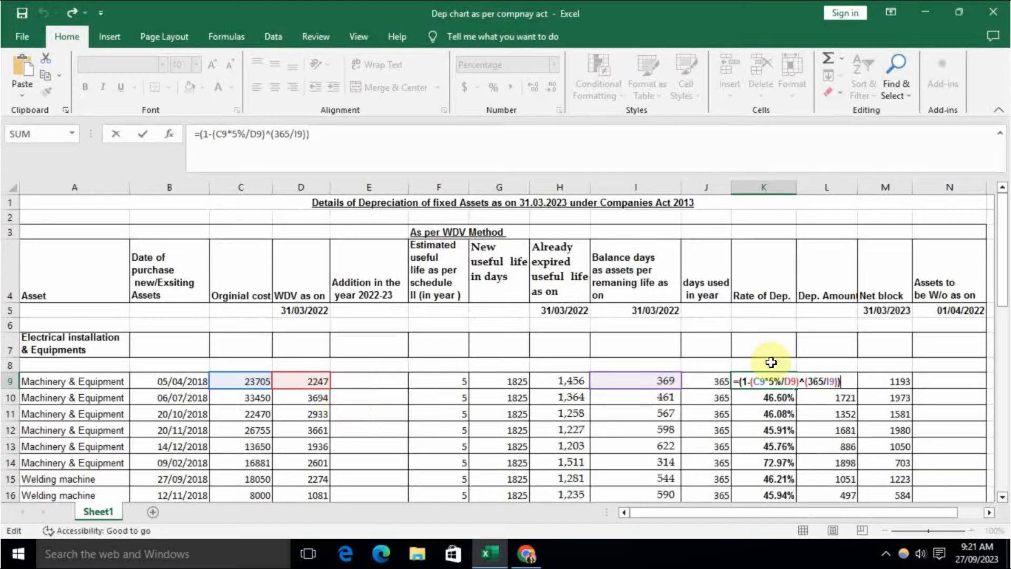
Match the D9 and 365/I9 terms of the K9 formula to the asset cost and remaining useful life terms in the row 41 note.
{"action": "scroll", "coordinate": [263, 413], "scroll_direction": "down", "scroll_amount": 11}
{"action": "scroll", "coordinate": [303, 411], "scroll_direction": "down", "scroll_amount": 1}
{"action": "scroll", "coordinate": [305, 372], "scroll_direction": "up", "scroll_amount": 1}
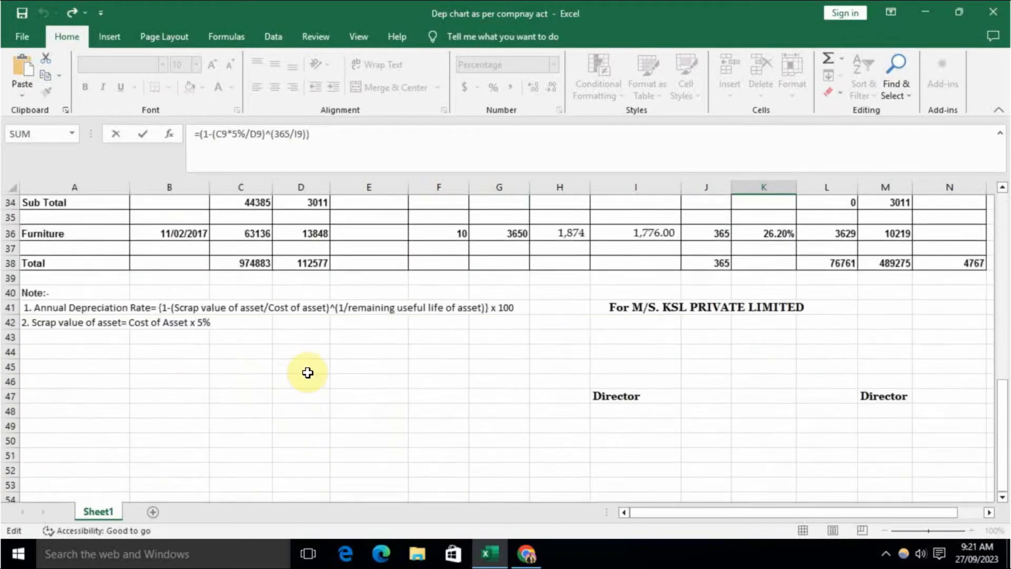
{"action": "scroll", "coordinate": [316, 342], "scroll_direction": "up", "scroll_amount": 10}
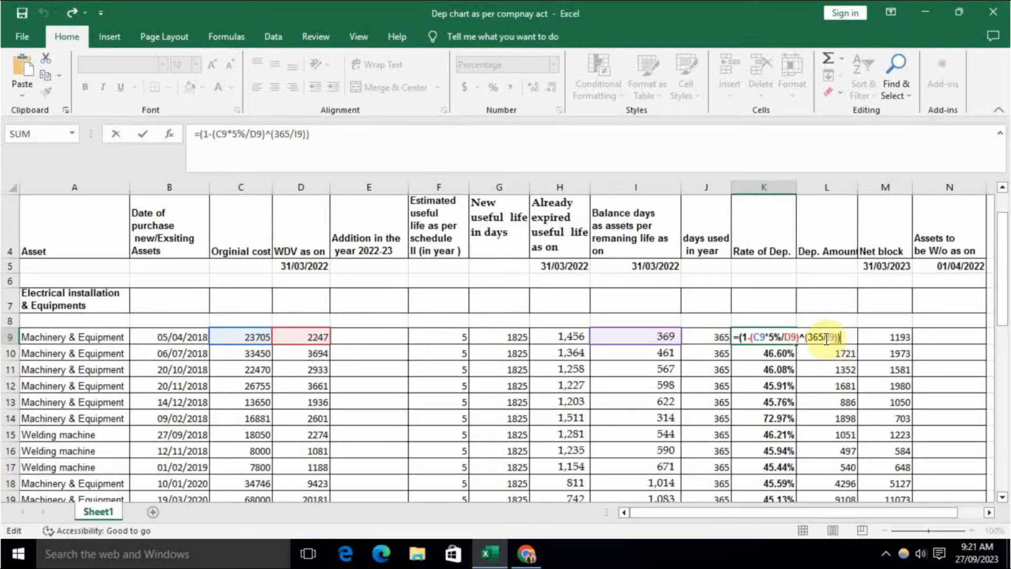
{"action": "scroll", "coordinate": [512, 388], "scroll_direction": "down", "scroll_amount": 8}
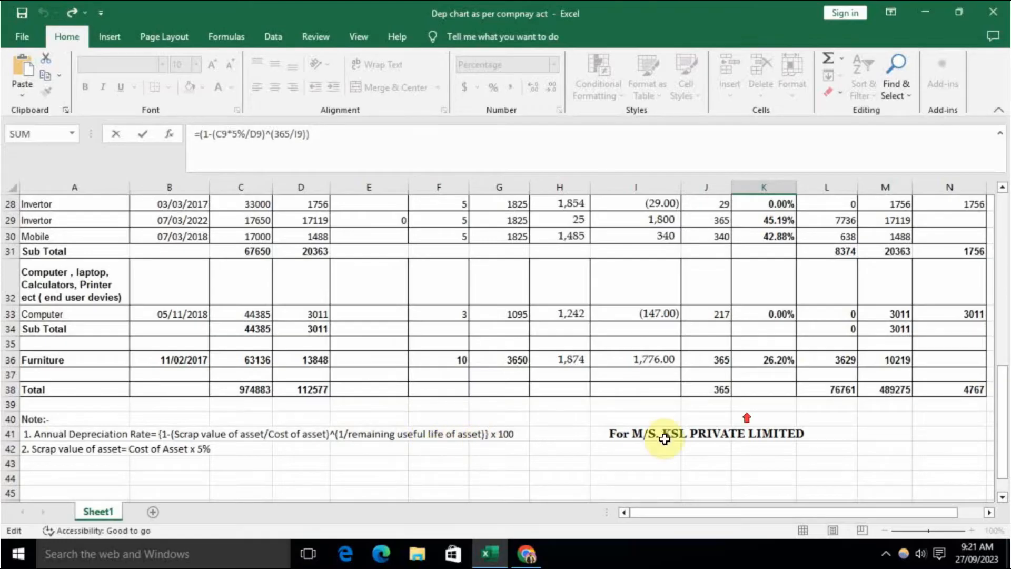
{"action": "scroll", "coordinate": [753, 404], "scroll_direction": "up", "scroll_amount": 9}
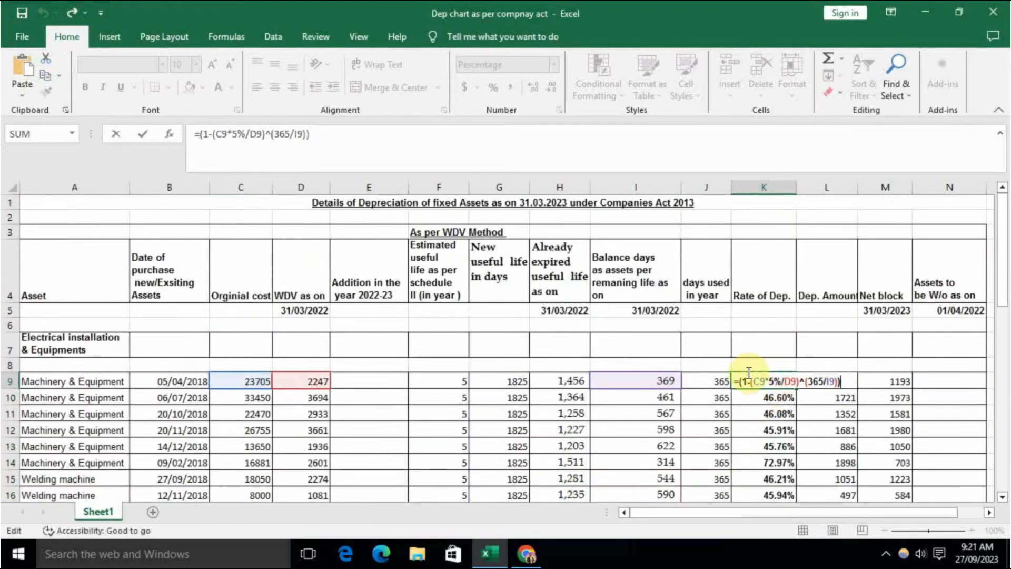
{"action": "scroll", "coordinate": [492, 375], "scroll_direction": "down", "scroll_amount": 10}
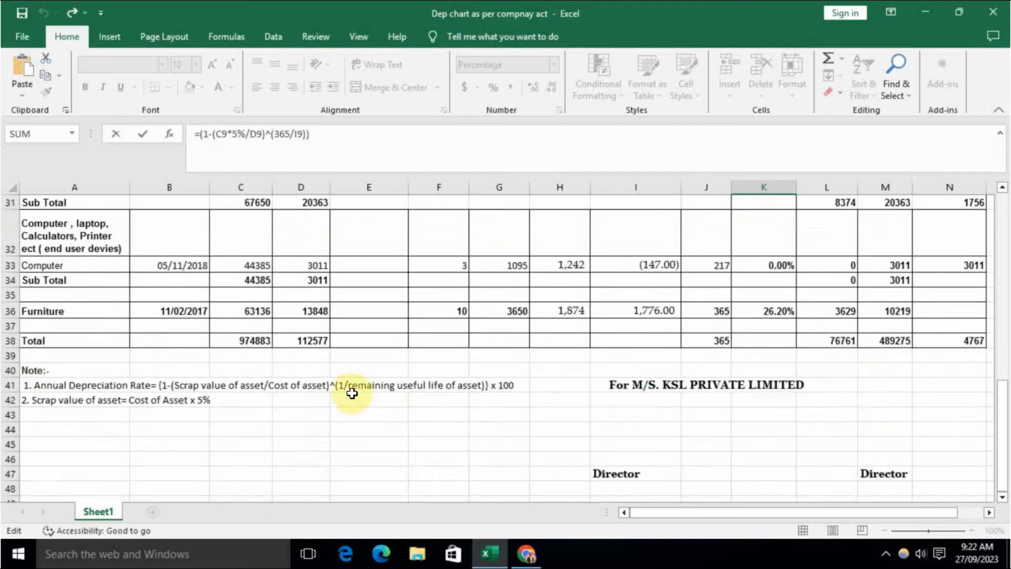
{"action": "scroll", "coordinate": [481, 384], "scroll_direction": "up", "scroll_amount": 9}
{"action": "scroll", "coordinate": [530, 379], "scroll_direction": "up", "scroll_amount": 1}
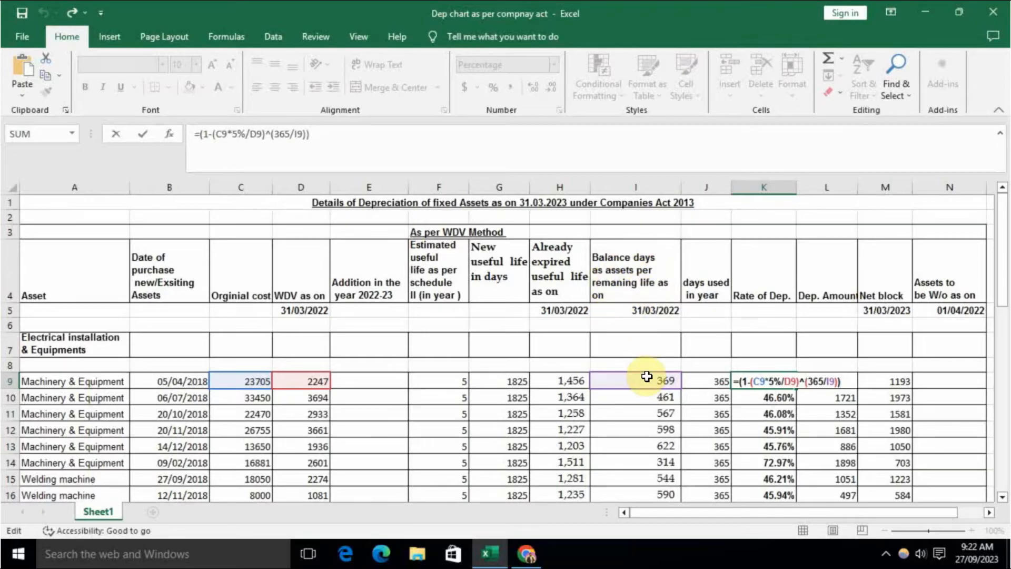
{"action": "left_click", "coordinate": [777, 414]}
{"action": "left_click", "coordinate": [786, 379]}
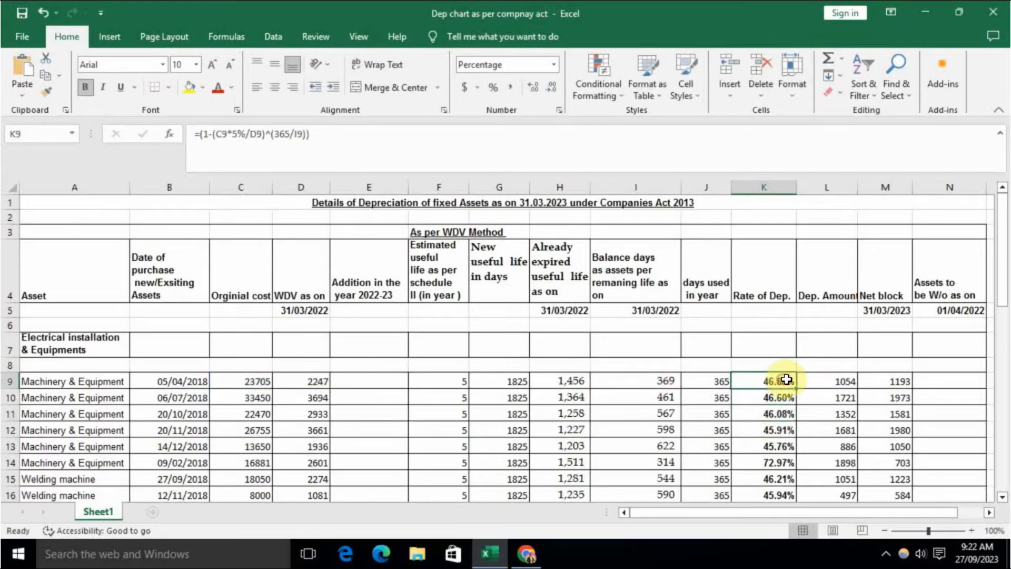
Inspect the Dep. Amount formula in L9 and trace it to the WDV in D9 and the rate in K9.
{"action": "left_click", "coordinate": [825, 387]}
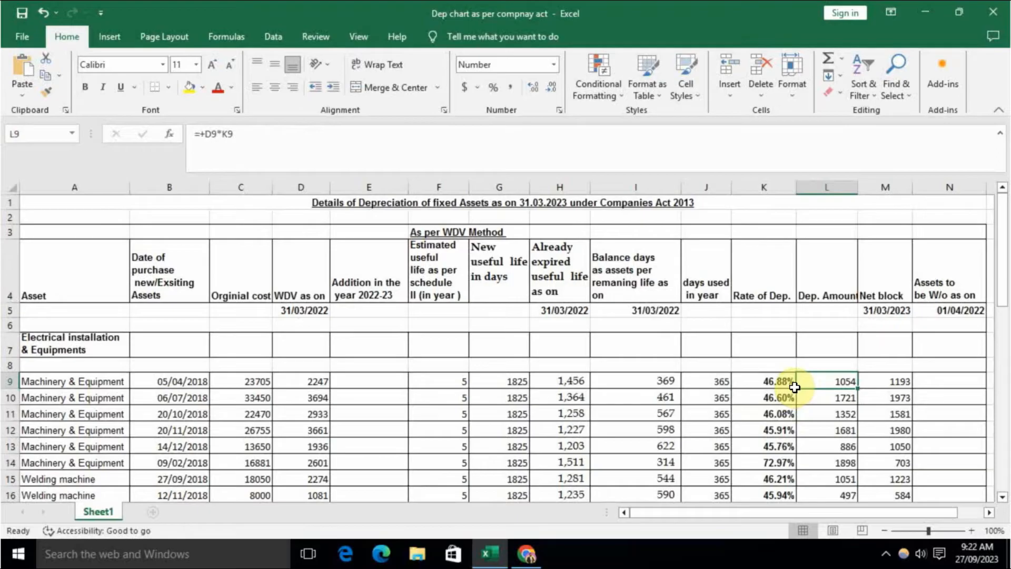
{"action": "key", "text": "F2"}
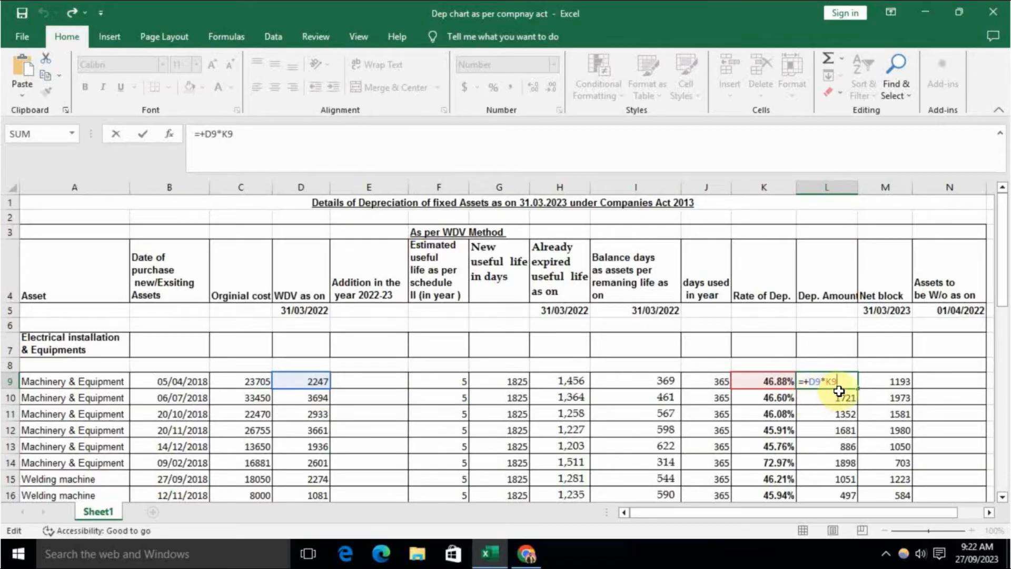
{"action": "left_click", "coordinate": [855, 359]}
{"action": "left_click", "coordinate": [843, 382]}
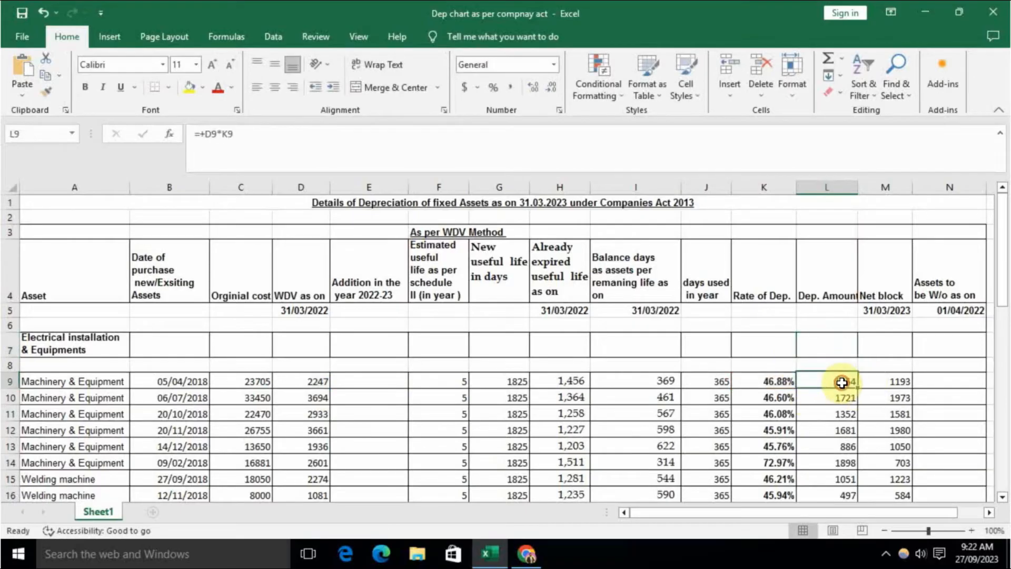
Inspect the Net block formula in M9 and the Assets to be W/o cell in N9, rechecking the rate in K9.
{"action": "left_click", "coordinate": [893, 382]}
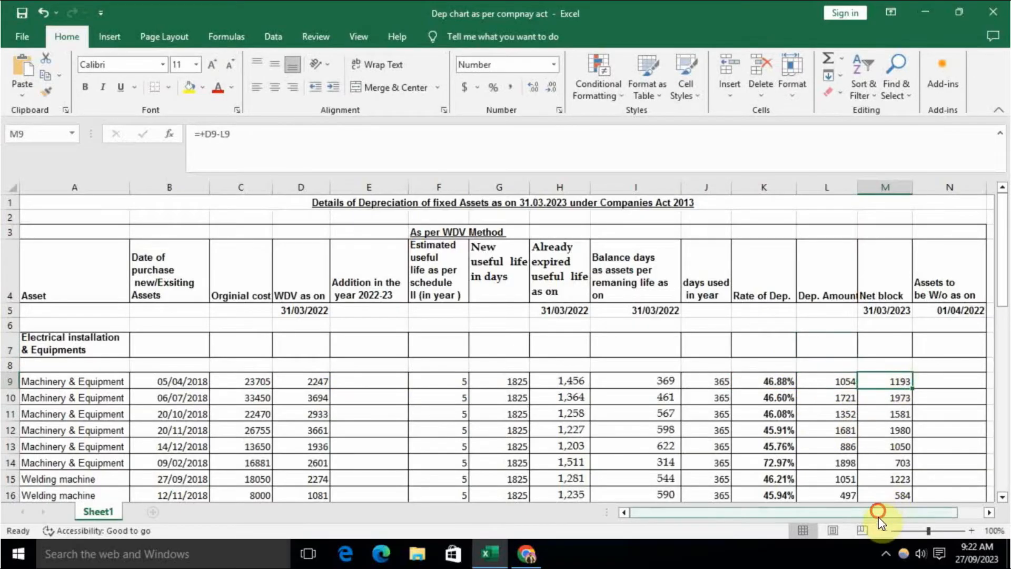
{"action": "left_click_drag", "start_coordinate": [880, 513], "coordinate": [928, 512]}
{"action": "left_click", "coordinate": [847, 385]}
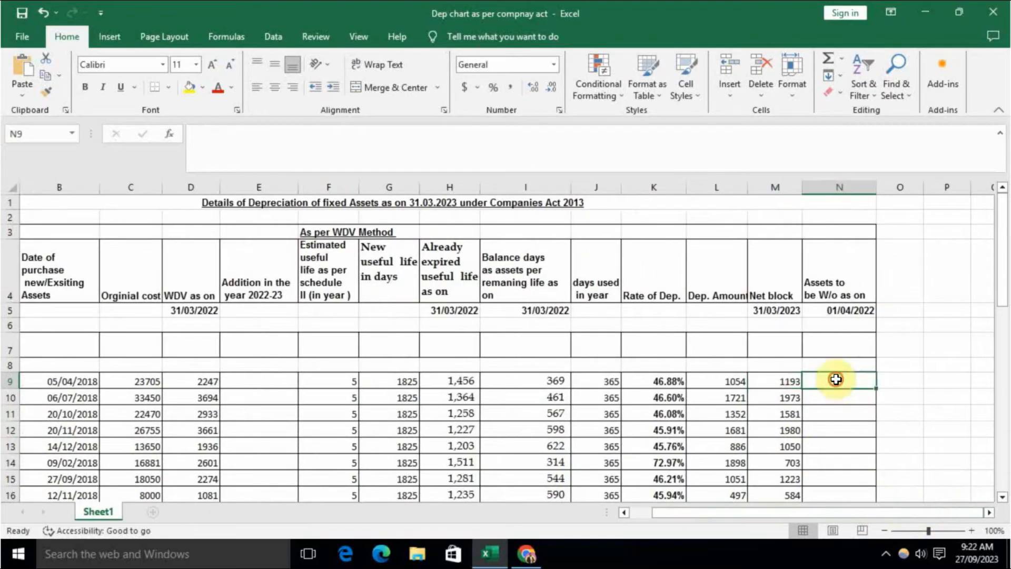
{"action": "left_click", "coordinate": [604, 385]}
{"action": "left_click", "coordinate": [637, 387]}
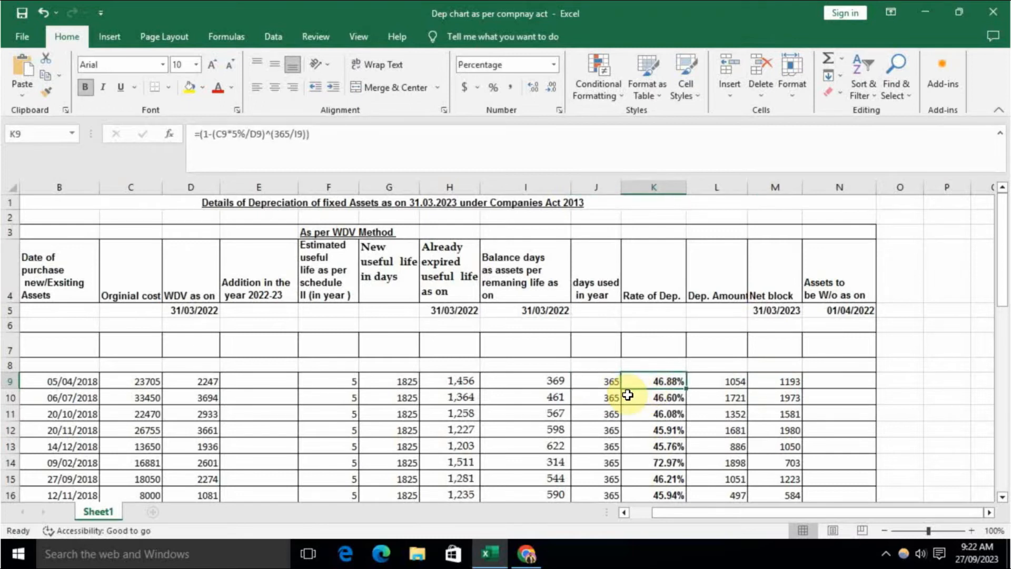
{"action": "left_click", "coordinate": [774, 381]}
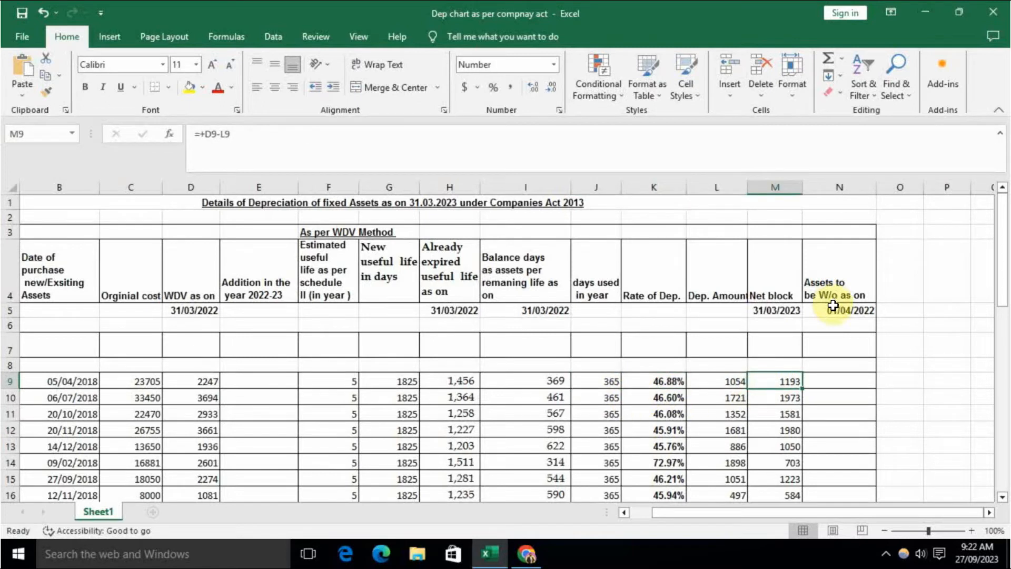
{"action": "left_click", "coordinate": [837, 380]}
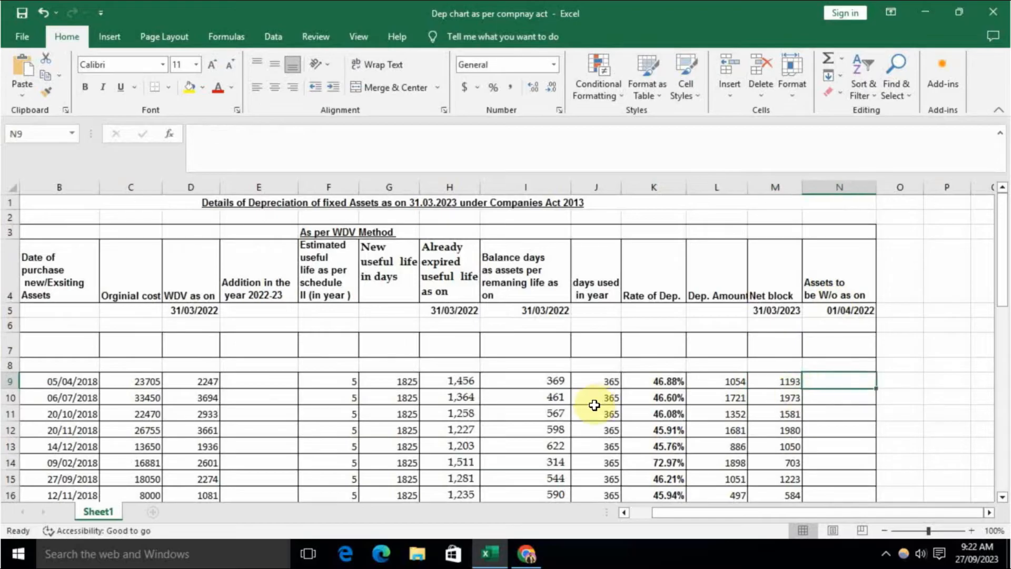
Look over the first Invertor entry under Office equipments, checking its asset name, purchase date and original cost in row 28.
{"action": "scroll", "coordinate": [391, 381], "scroll_direction": "down", "scroll_amount": 3}
{"action": "scroll", "coordinate": [390, 382], "scroll_direction": "down", "scroll_amount": 2}
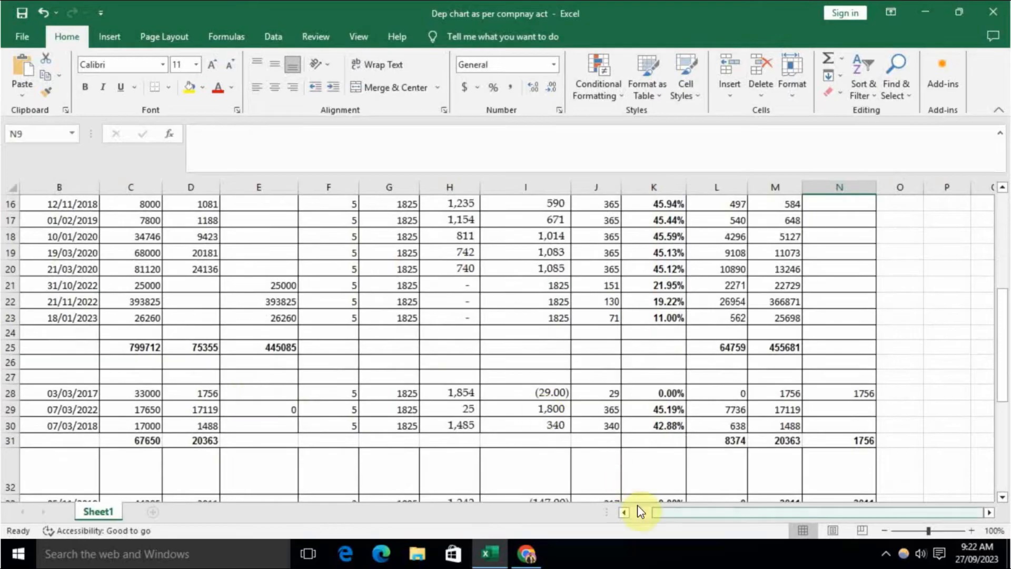
{"action": "left_click_drag", "start_coordinate": [675, 513], "coordinate": [651, 515]}
{"action": "left_click", "coordinate": [81, 378]}
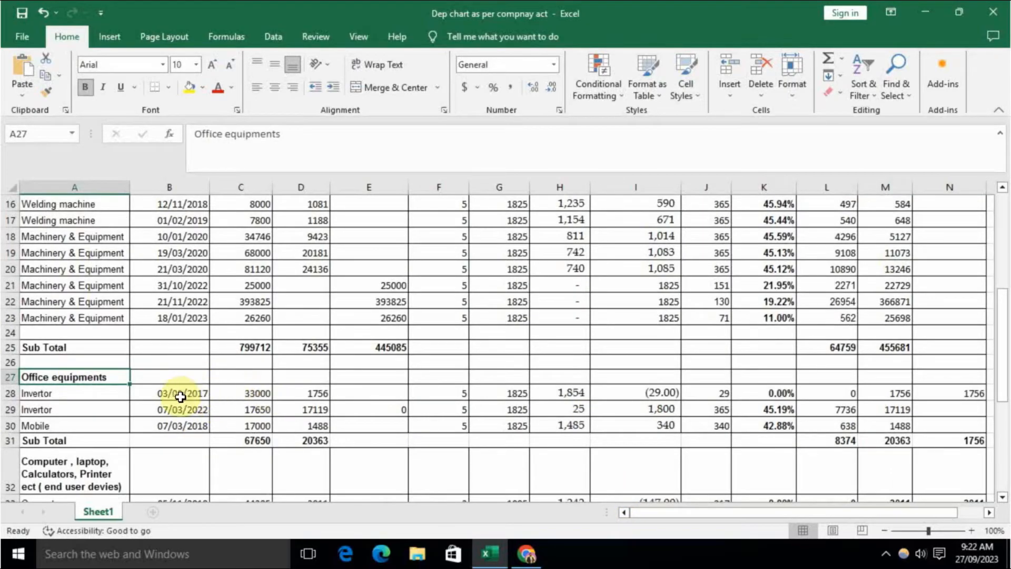
{"action": "left_click", "coordinate": [95, 402]}
{"action": "left_click", "coordinate": [169, 393]}
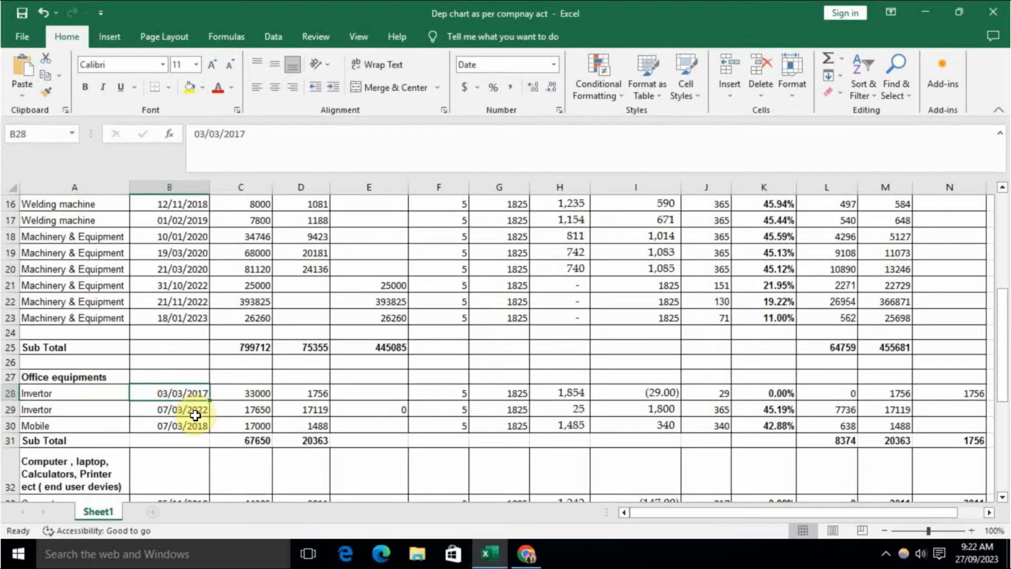
{"action": "left_click", "coordinate": [262, 397]}
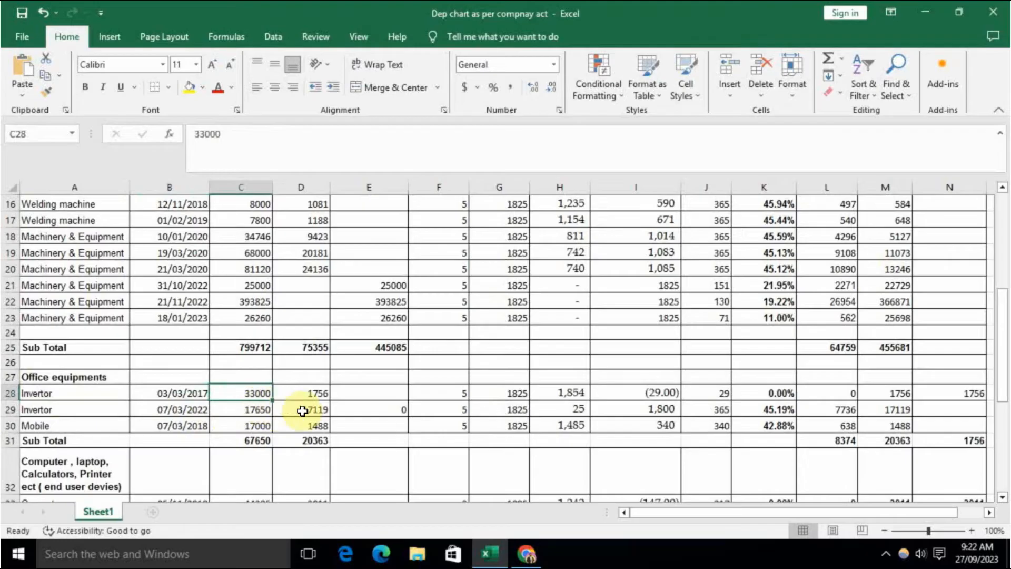
Check the first Invertor's WDV in D28 against the machinery entries higher up in the same column.
{"action": "left_click", "coordinate": [310, 395]}
{"action": "scroll", "coordinate": [294, 429], "scroll_direction": "up", "scroll_amount": 5}
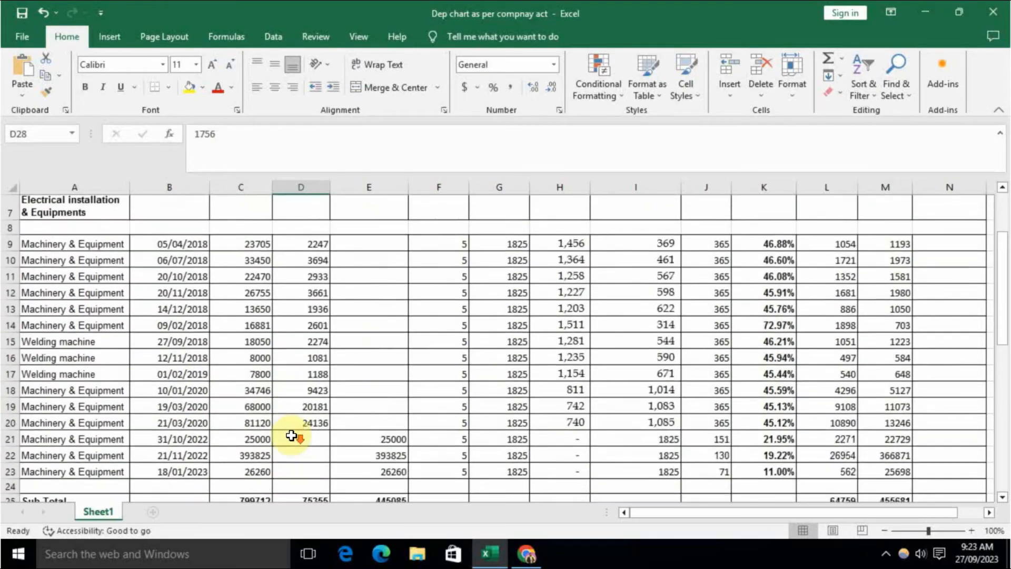
{"action": "scroll", "coordinate": [352, 337], "scroll_direction": "down", "scroll_amount": 6}
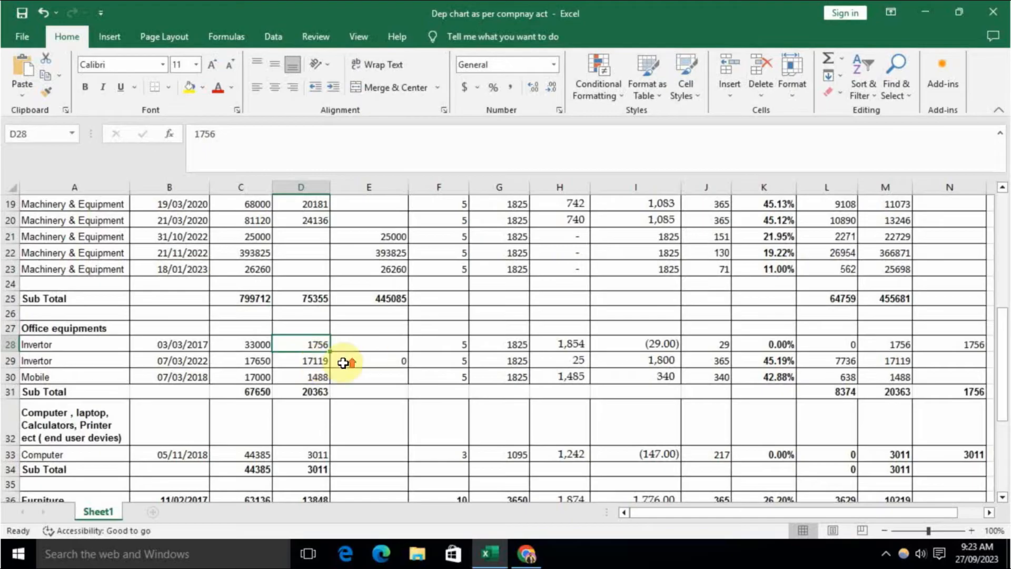
{"action": "scroll", "coordinate": [342, 368], "scroll_direction": "up", "scroll_amount": 6}
{"action": "scroll", "coordinate": [337, 363], "scroll_direction": "down", "scroll_amount": 4}
{"action": "scroll", "coordinate": [353, 404], "scroll_direction": "down", "scroll_amount": 1}
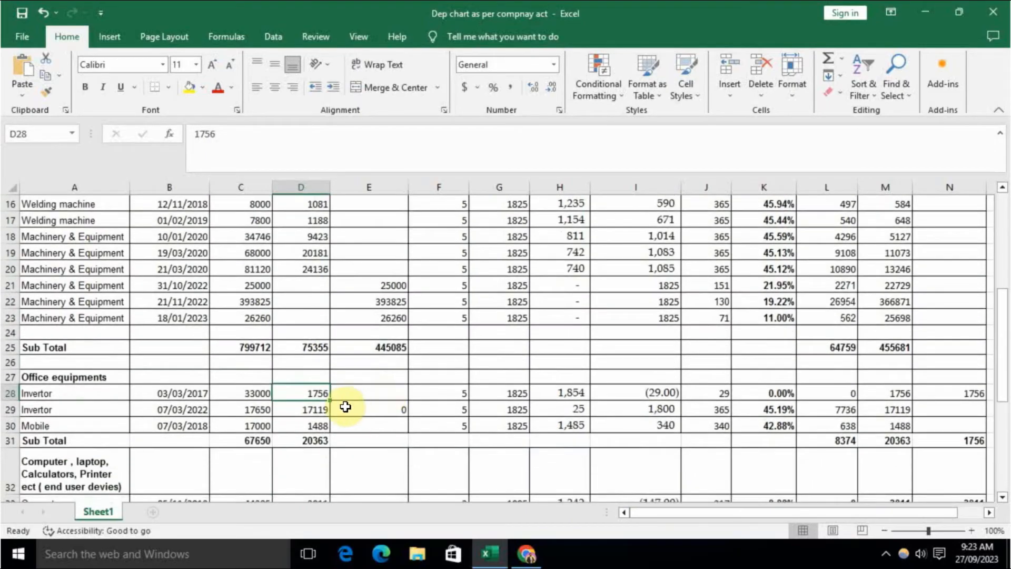
Inspect the first Invertor's estimated useful life in F28 and the New useful life in days formula in G28.
{"action": "left_click", "coordinate": [463, 397]}
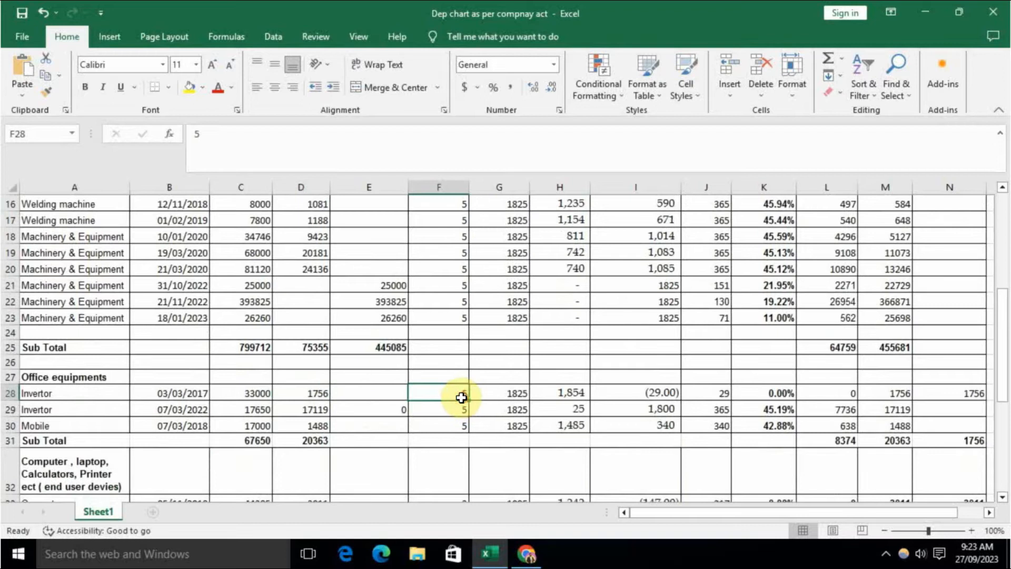
{"action": "left_click", "coordinate": [515, 399]}
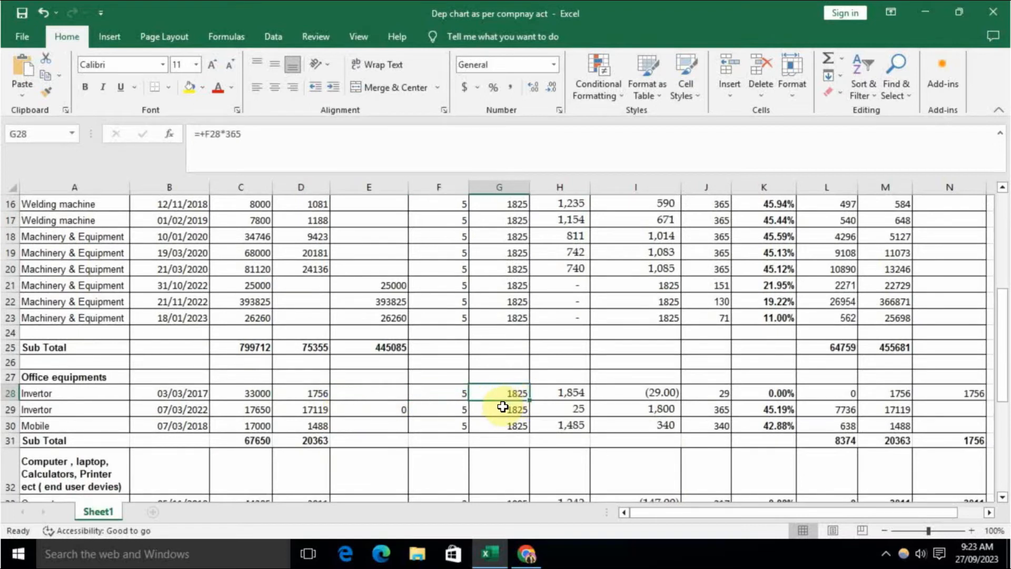
{"action": "left_click", "coordinate": [458, 395]}
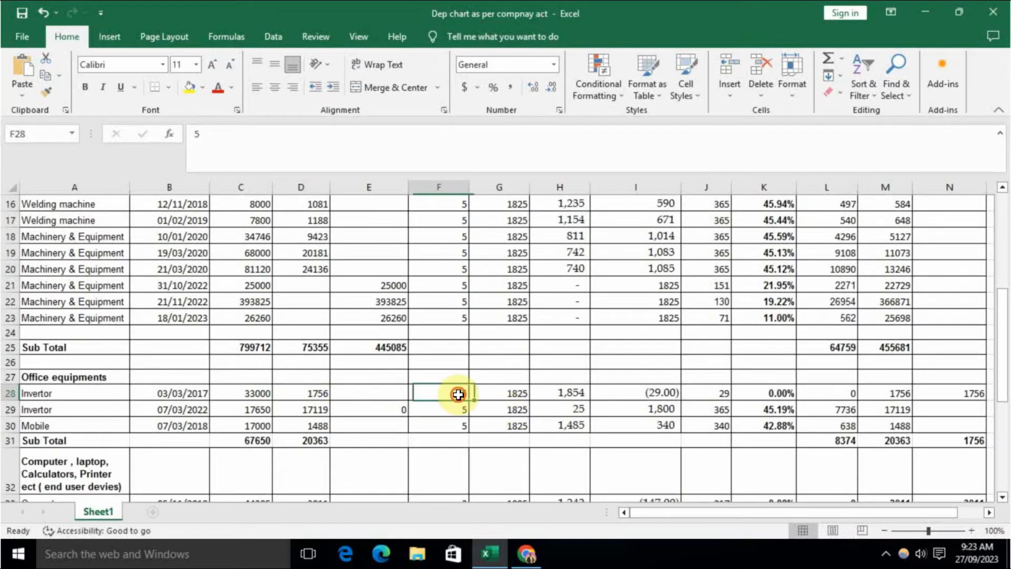
{"action": "left_click", "coordinate": [503, 392]}
Inspect the Already expired useful life formula in H28 and the heading date it references in H5.
{"action": "left_click", "coordinate": [555, 419]}
{"action": "left_click", "coordinate": [566, 393]}
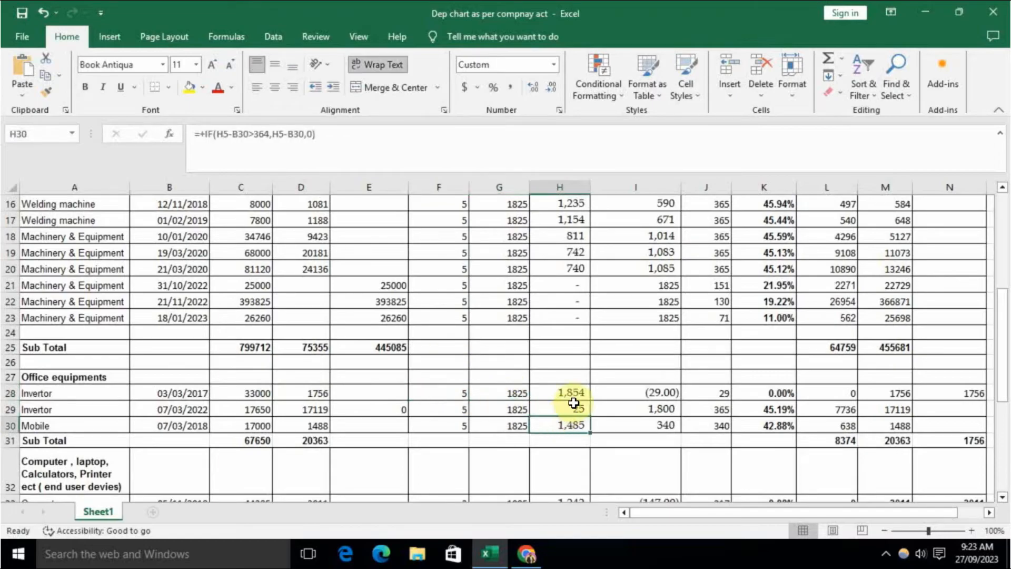
{"action": "scroll", "coordinate": [565, 416], "scroll_direction": "up", "scroll_amount": 6}
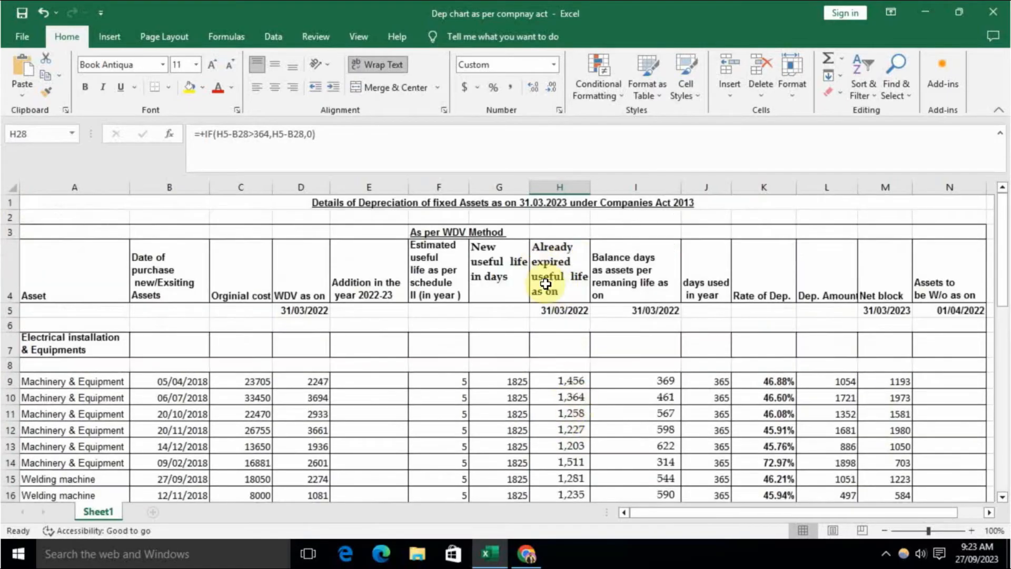
Compare the heading date in H5 with the first Invertor's purchase date in B28 and its expired useful life in H28.
{"action": "left_click", "coordinate": [562, 309]}
{"action": "scroll", "coordinate": [536, 386], "scroll_direction": "down", "scroll_amount": 4}
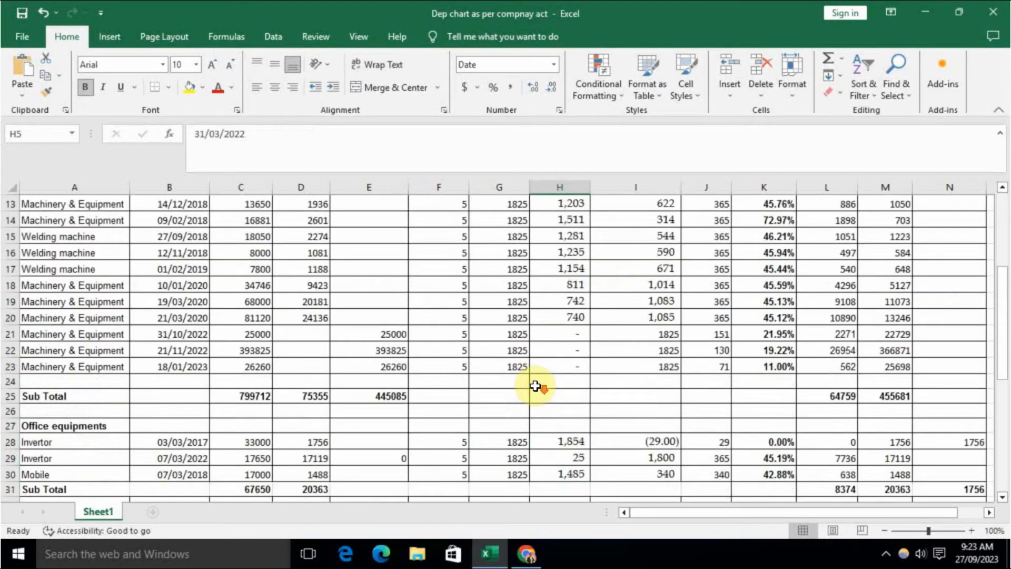
{"action": "left_click", "coordinate": [165, 443]}
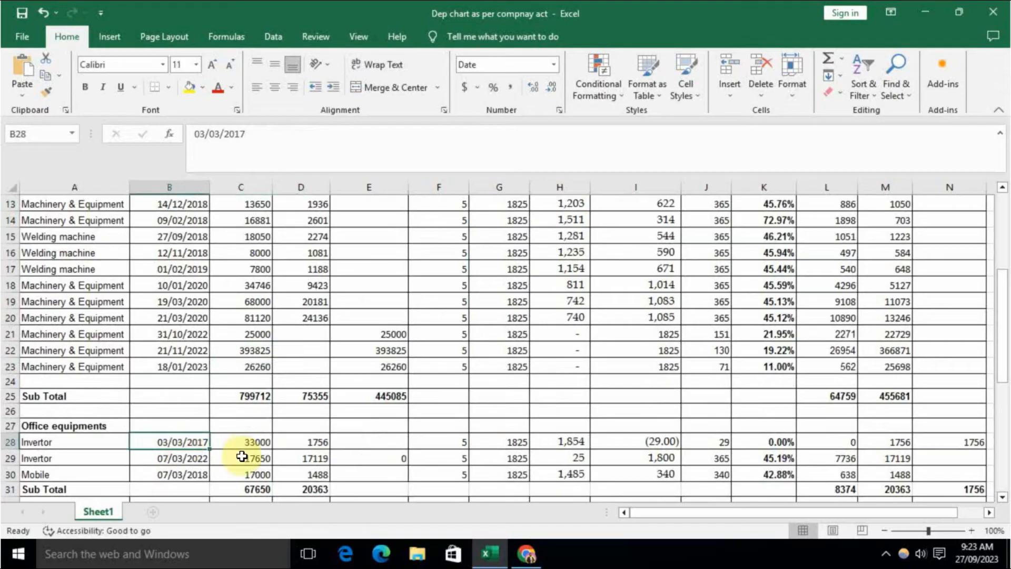
{"action": "left_click", "coordinate": [573, 445]}
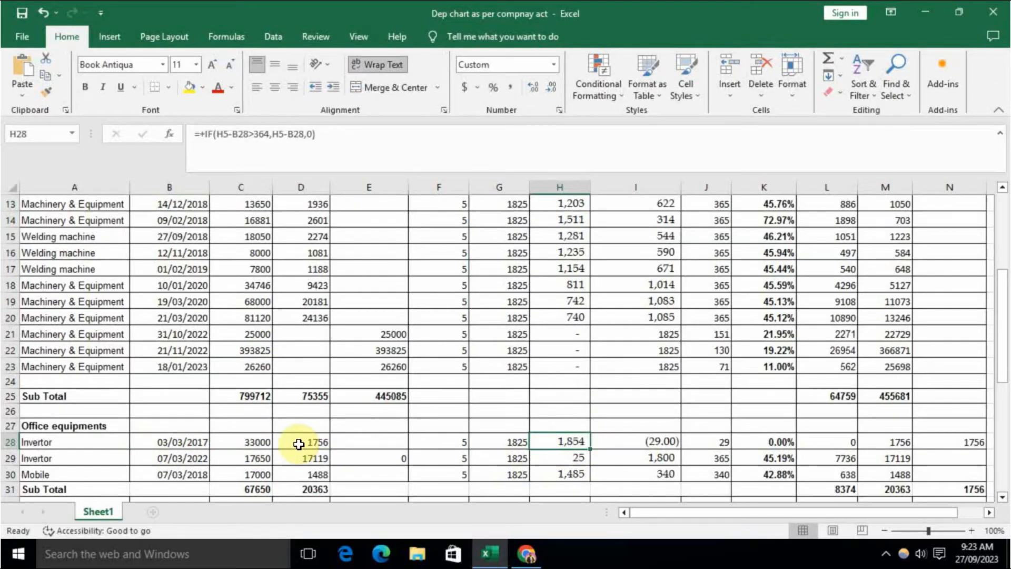
Inspect the first Invertor's balance days formula in I28 and check it against the heading of that column.
{"action": "left_click", "coordinate": [635, 445]}
{"action": "scroll", "coordinate": [588, 459], "scroll_direction": "up", "scroll_amount": 4}
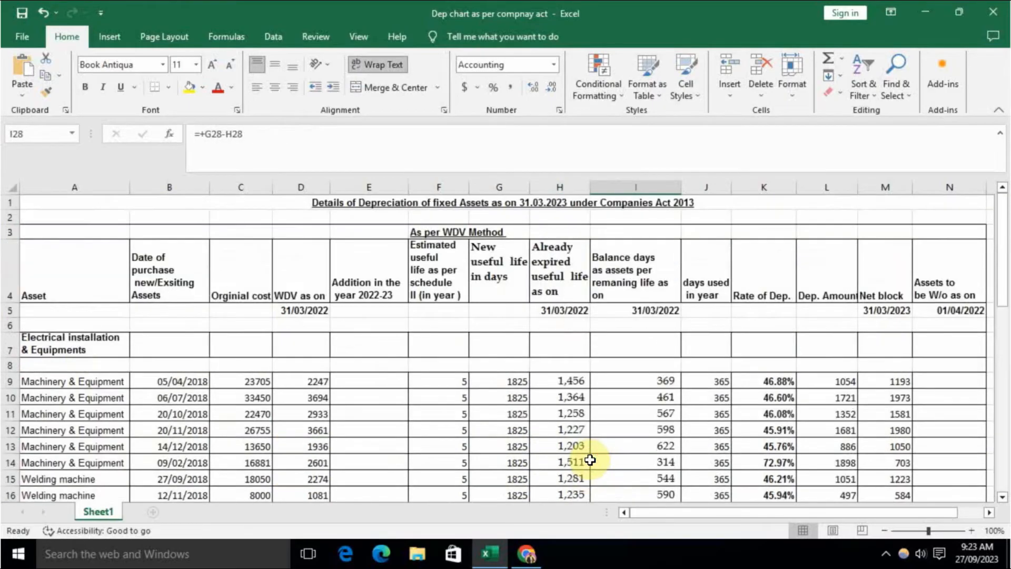
{"action": "scroll", "coordinate": [633, 340], "scroll_direction": "down", "scroll_amount": 4}
{"action": "scroll", "coordinate": [633, 340], "scroll_direction": "down", "scroll_amount": 2}
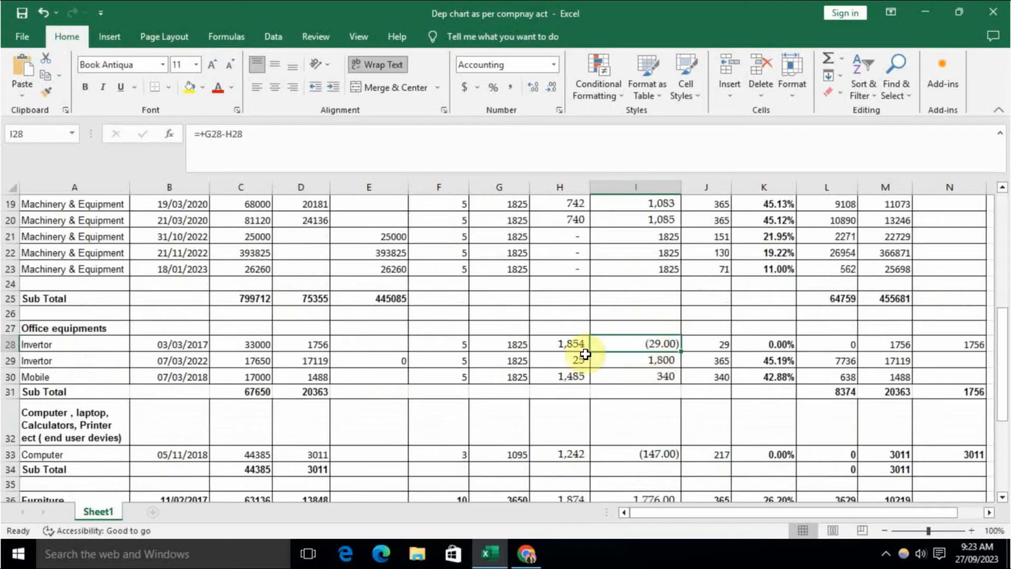
Inspect the first Invertor's Rate of Dep. formula in K28 together with its balance days and days used in I28 and J28.
{"action": "left_click", "coordinate": [764, 350]}
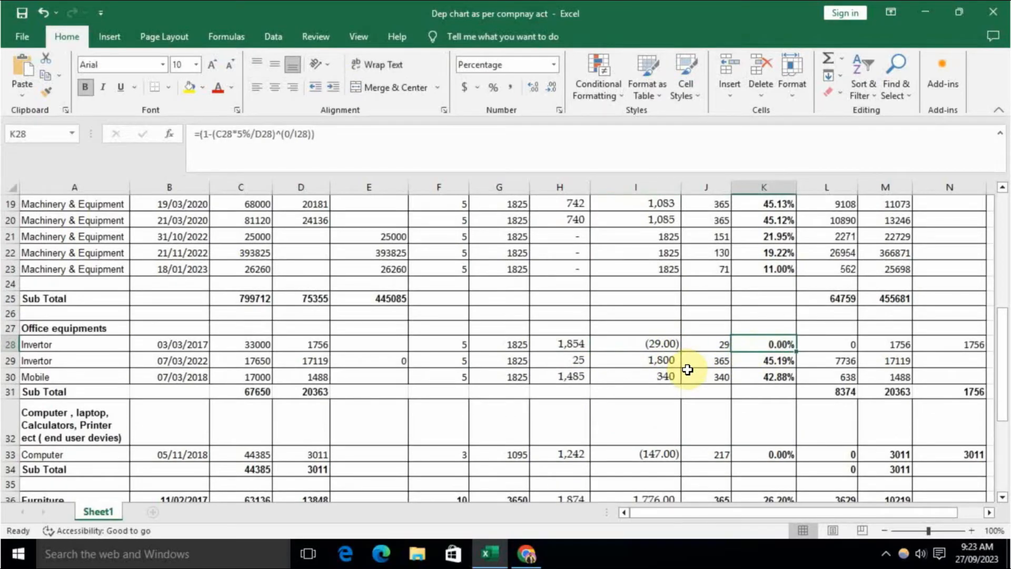
{"action": "left_click", "coordinate": [718, 351]}
{"action": "left_click", "coordinate": [746, 347]}
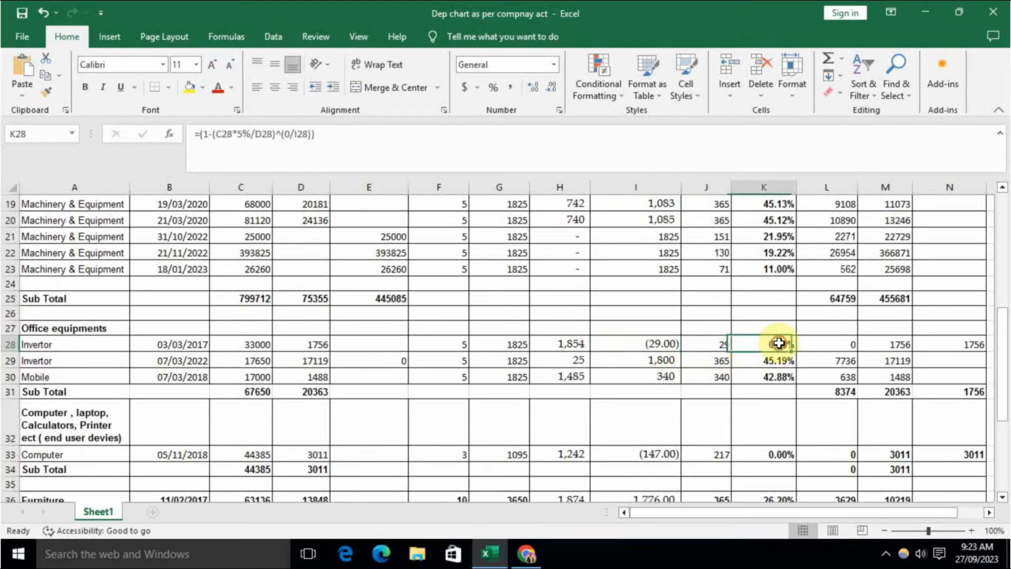
{"action": "left_click", "coordinate": [669, 347]}
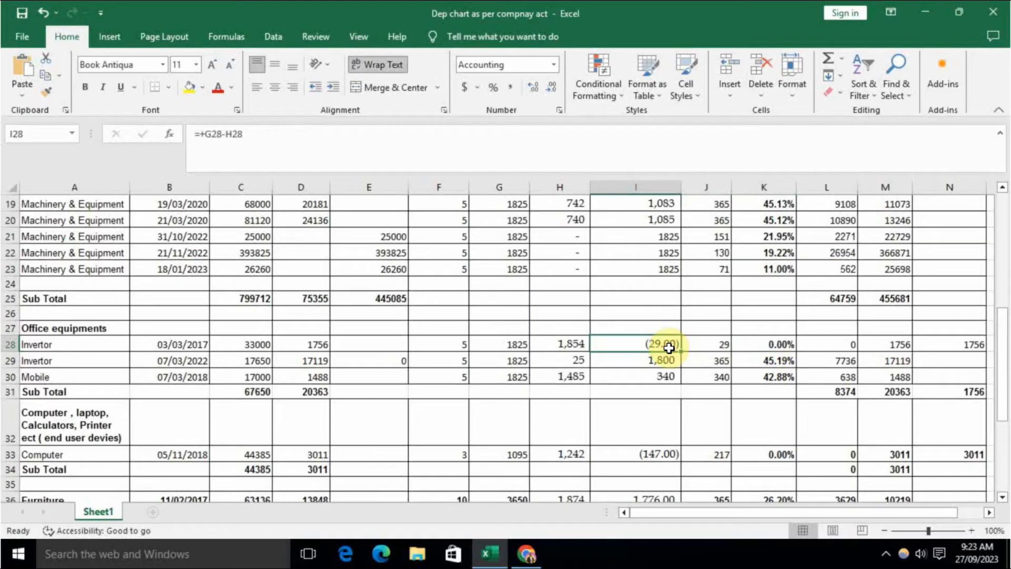
{"action": "left_click", "coordinate": [777, 345]}
Check the first Invertor's Dep. Amount formula in L28 against its net block in M28 and the write-off column.
{"action": "left_click", "coordinate": [832, 342]}
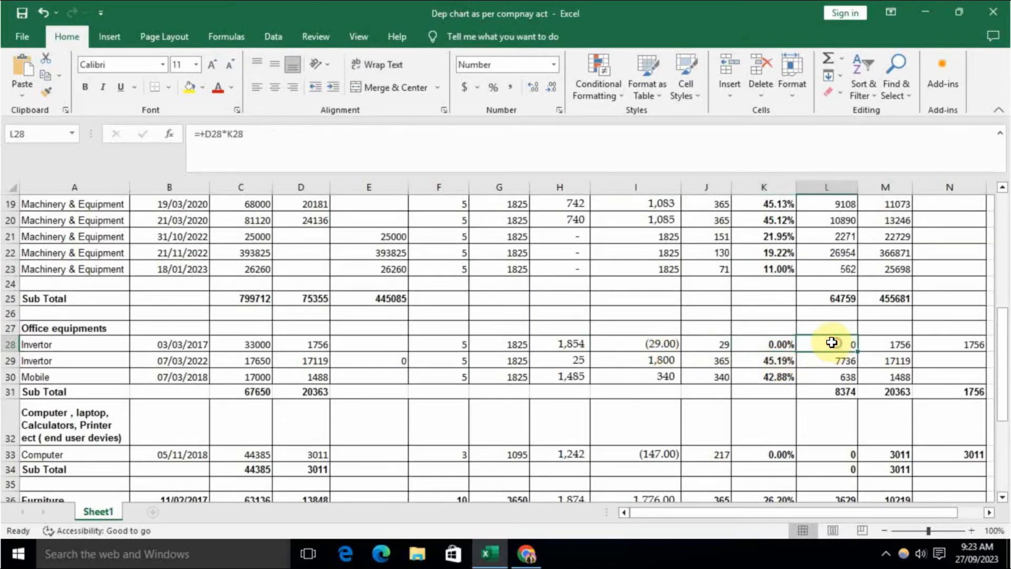
{"action": "left_click", "coordinate": [888, 345]}
{"action": "left_click_drag", "start_coordinate": [869, 513], "coordinate": [868, 518]}
{"action": "left_click_drag", "start_coordinate": [902, 518], "coordinate": [900, 519]}
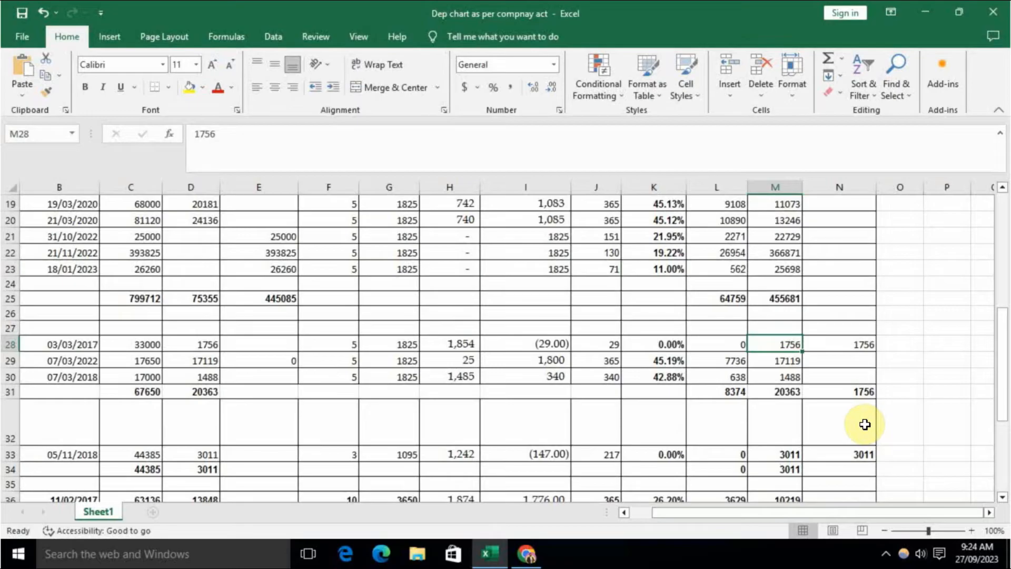
{"action": "left_click", "coordinate": [724, 344]}
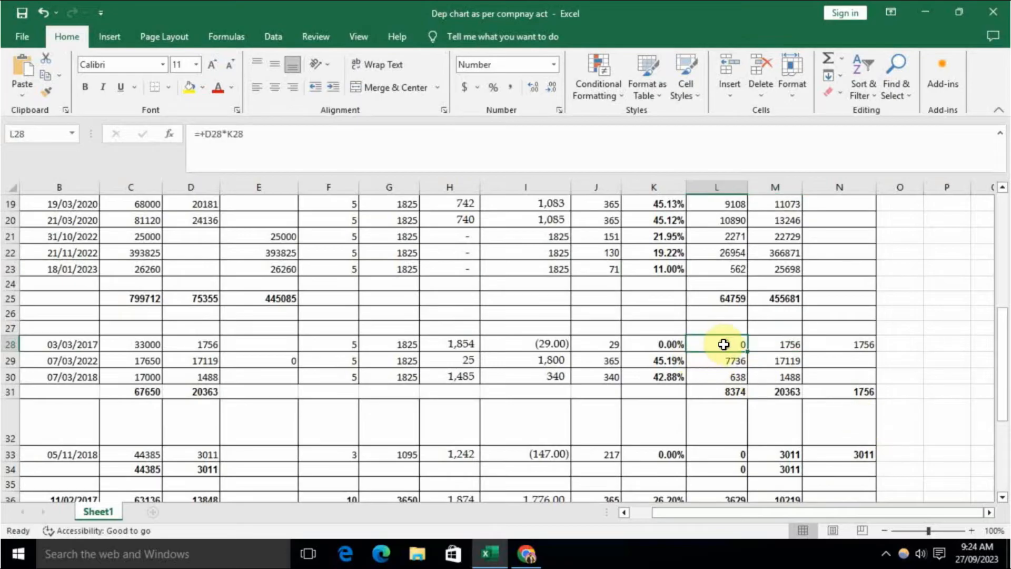
Change the first Invertor's Rate of Dep. formula in K28 to =(1-(C28*5%/D28)^(29/I28)).
{"action": "scroll", "coordinate": [711, 327], "scroll_direction": "down", "scroll_amount": 1}
{"action": "left_click", "coordinate": [660, 295]}
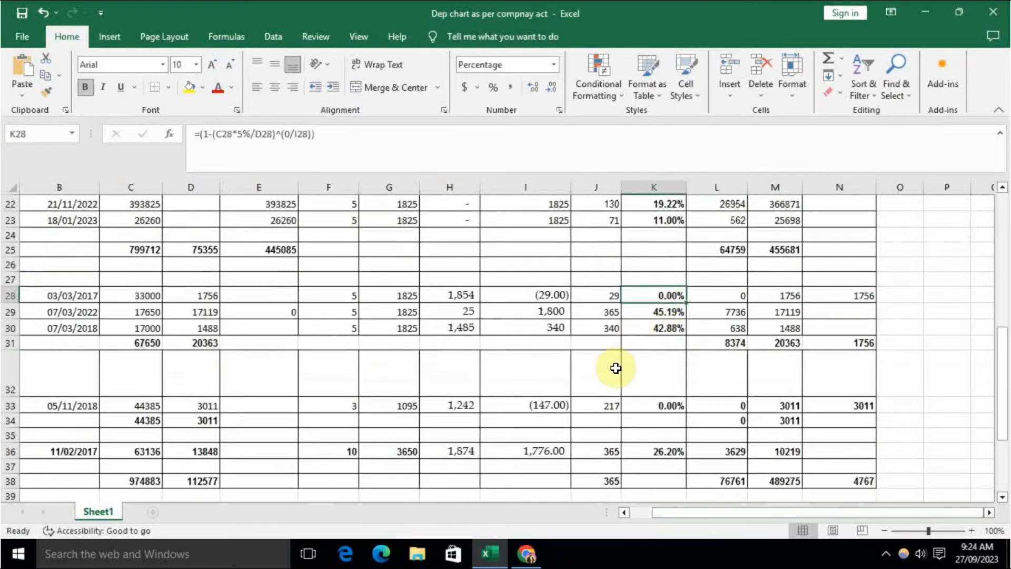
{"action": "key", "text": "F2"}
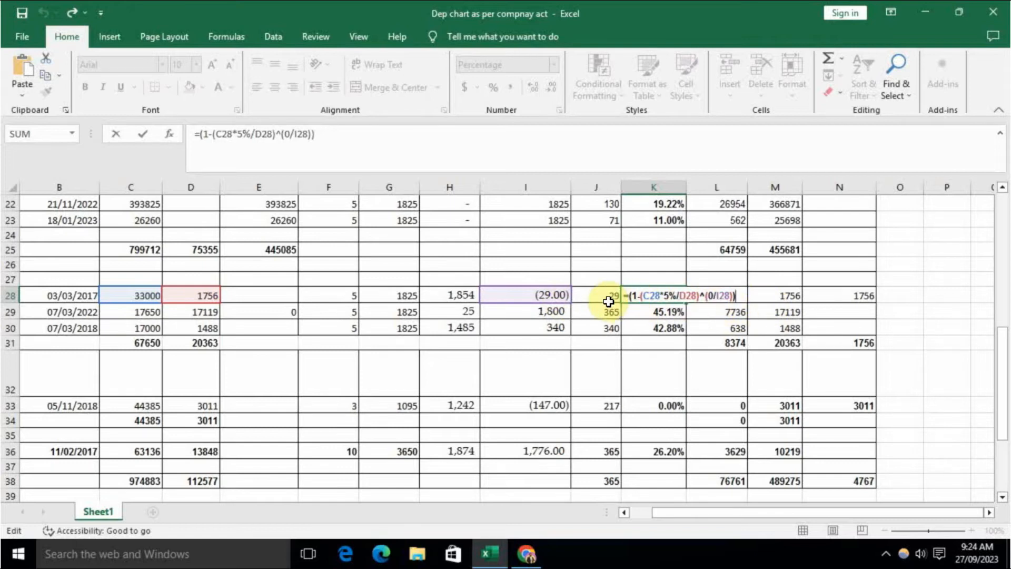
{"action": "left_click", "coordinate": [715, 295]}
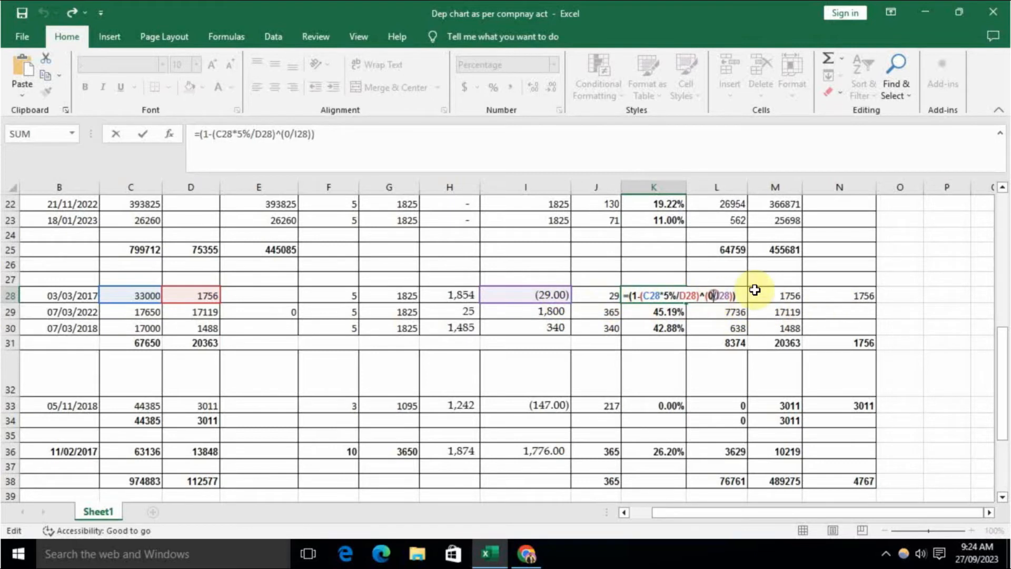
{"action": "key", "text": "BackSpace"}
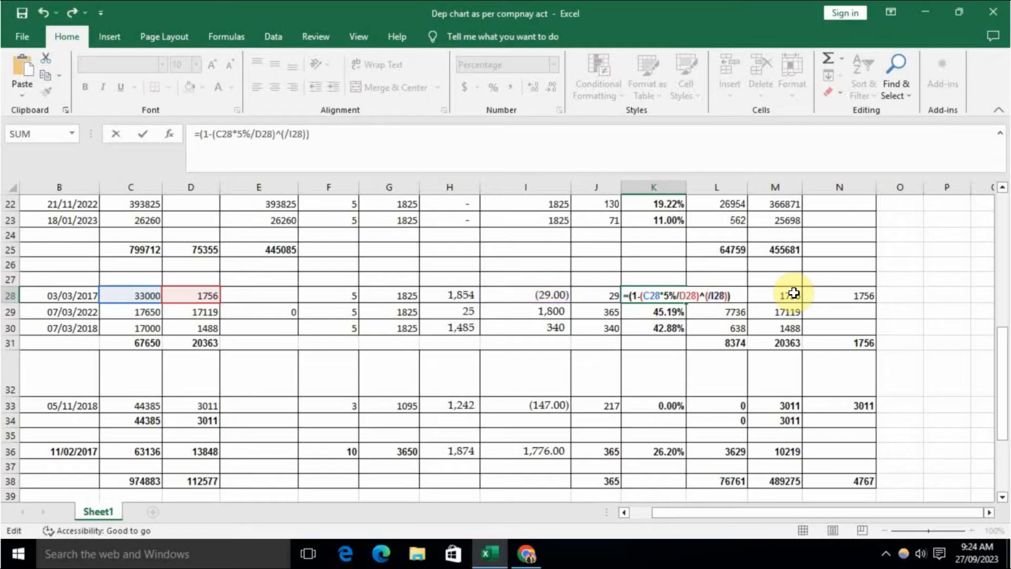
{"action": "type", "text": "29"}
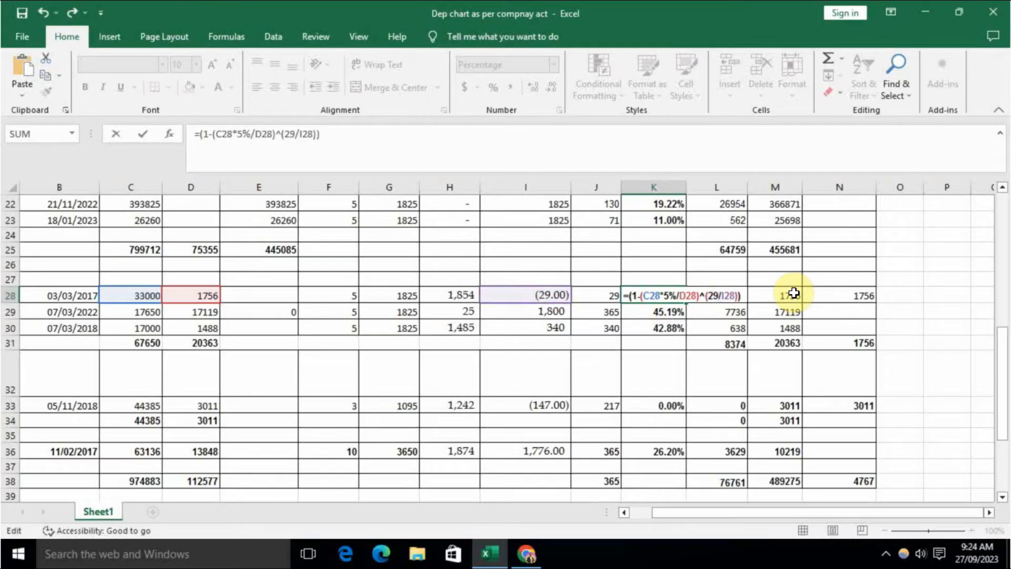
{"action": "key", "text": "Return"}
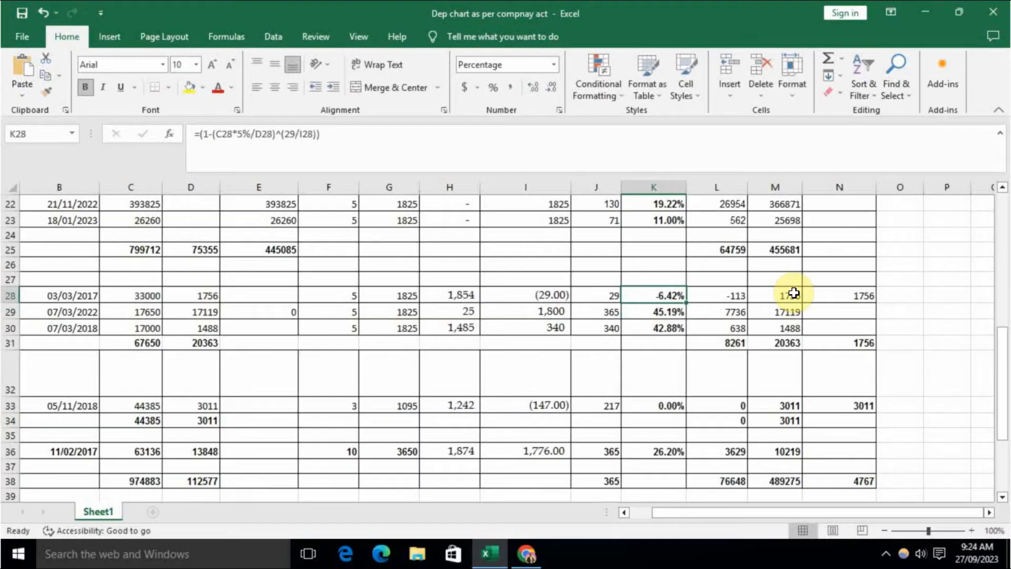
Replace the first Invertor's Dep. Amount formula in L28 with the value 0.
{"action": "left_click", "coordinate": [754, 367]}
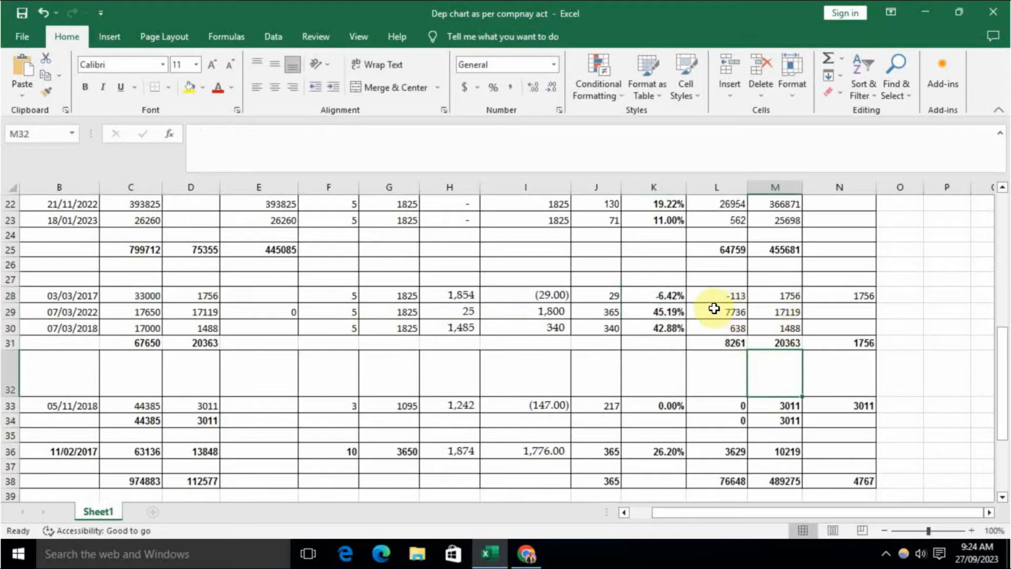
{"action": "left_click", "coordinate": [731, 295]}
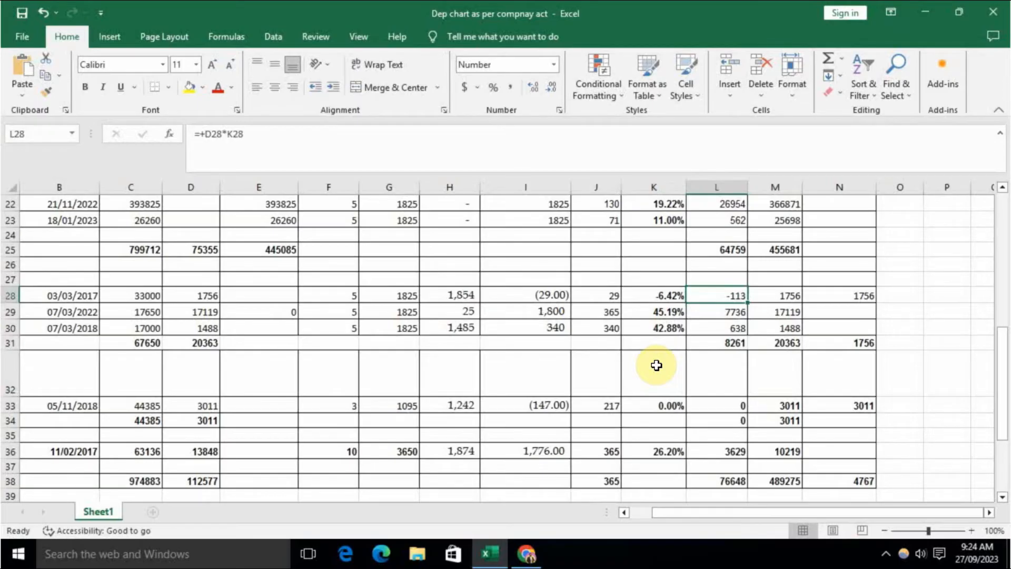
{"action": "key", "text": "Right"}
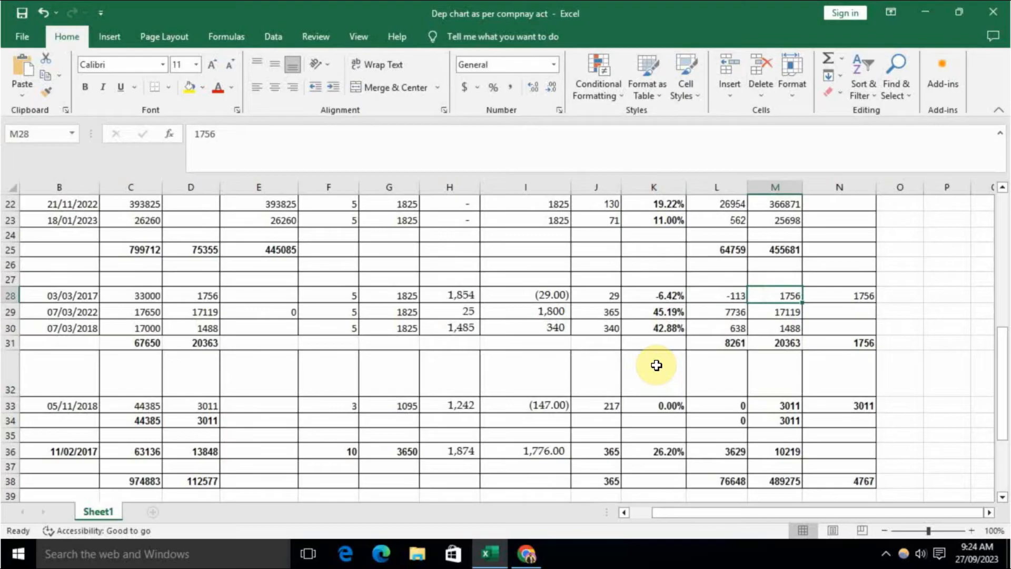
{"action": "key", "text": "Left"}
{"action": "type", "text": "0"}
{"action": "key", "text": "Return"}
{"action": "key", "text": "Up"}
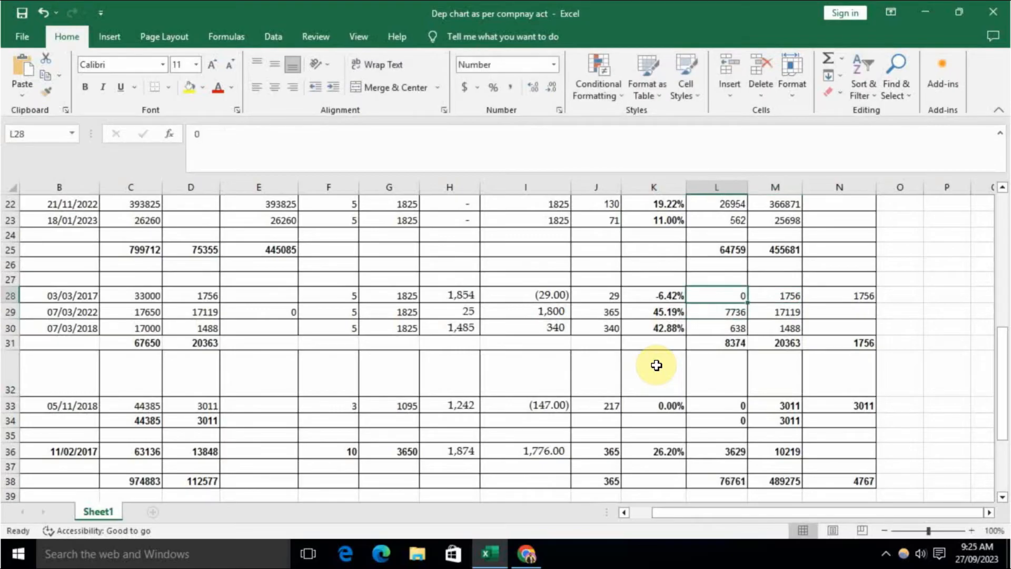
Review the first Invertor's rate, depreciation, net block and write-off cells in K28 to N28, ending at its asset name.
{"action": "key", "text": "Left"}
{"action": "key", "text": "Right"}
{"action": "key", "text": "Right"}
{"action": "key", "text": "Right"}
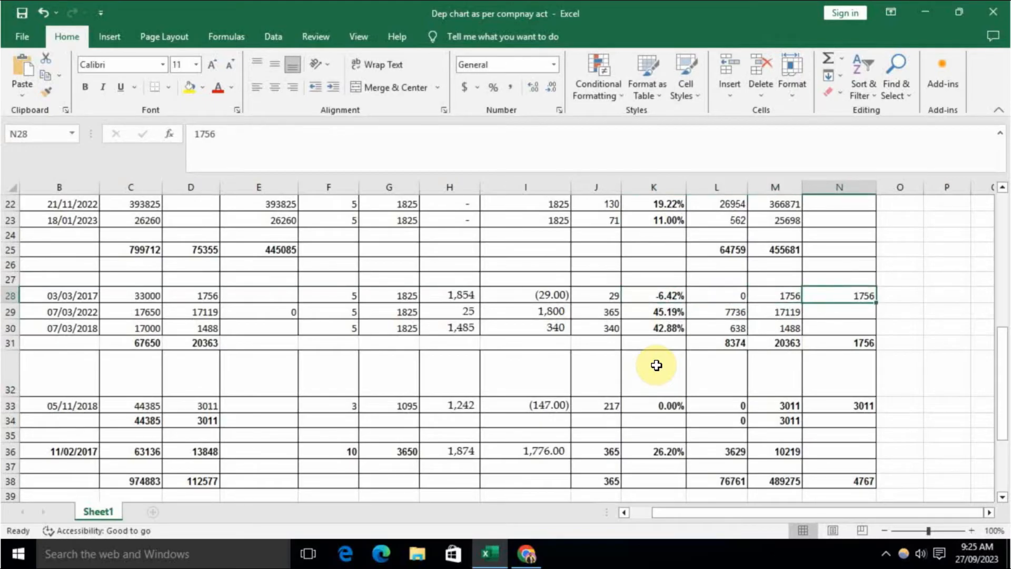
{"action": "key", "text": "Left"}
{"action": "key", "text": "Left"}
{"action": "key", "text": "Left"}
{"action": "key", "text": "Right"}
{"action": "key", "text": "Right"}
{"action": "key", "text": "Right"}
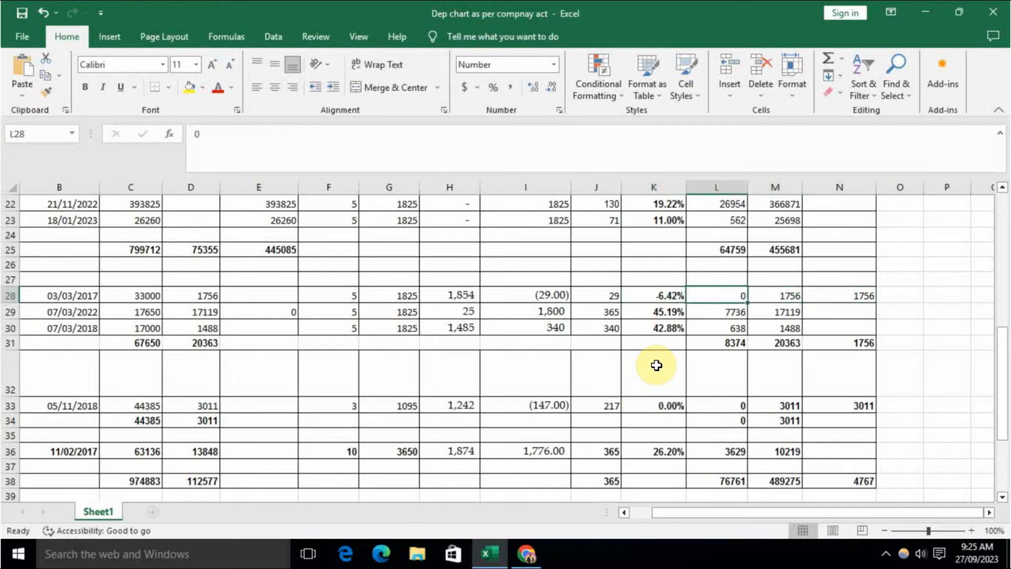
{"action": "key", "text": "ctrl+Left"}
{"action": "key", "text": "ctrl+Left"}
{"action": "key", "text": "ctrl+Left"}
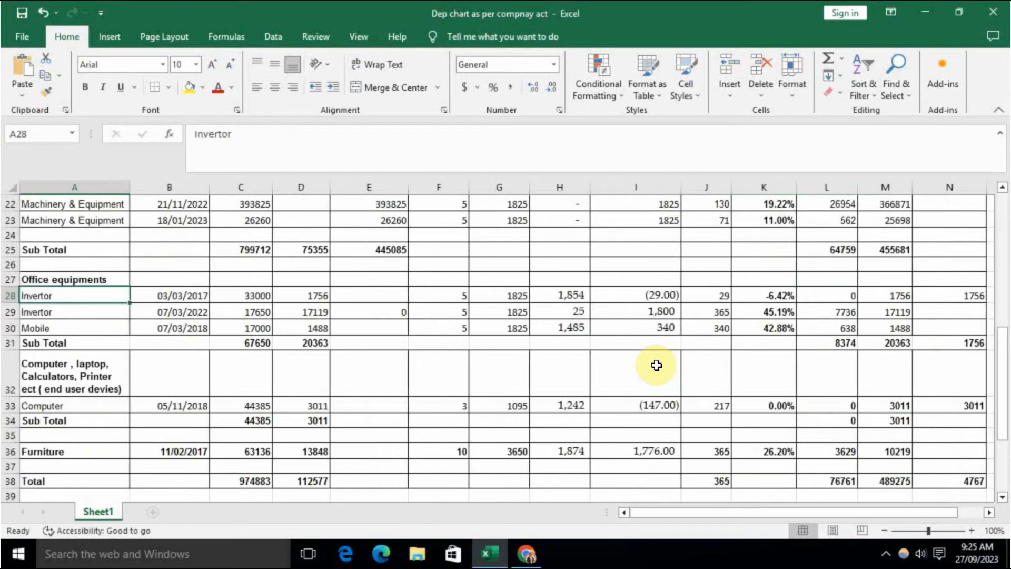
Examine the purchase dates, original costs and WDV cells of the newly bought machinery in rows 21 to 23.
{"action": "scroll", "coordinate": [305, 368], "scroll_direction": "up", "scroll_amount": 2}
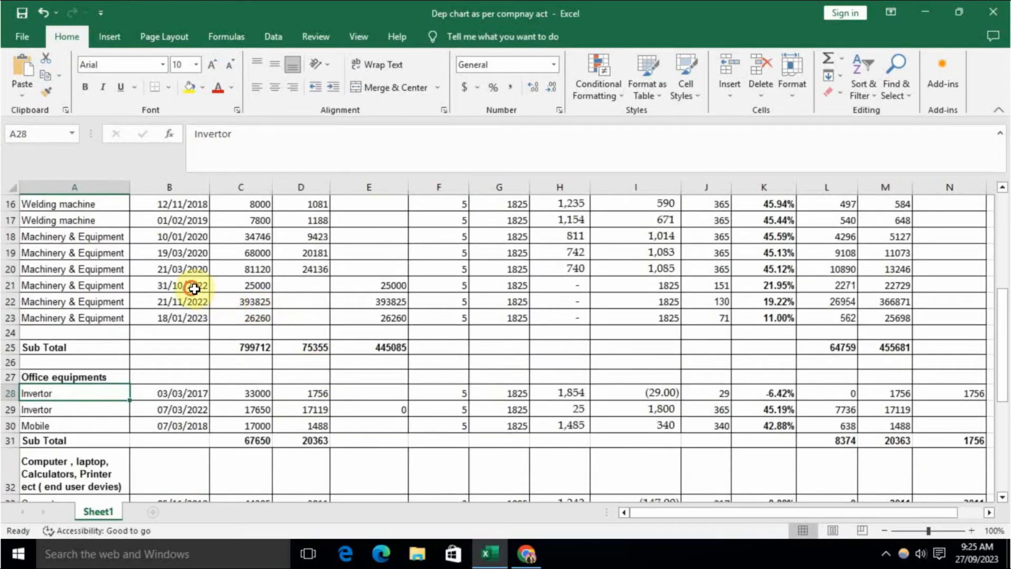
{"action": "left_click_drag", "start_coordinate": [198, 285], "coordinate": [190, 318]}
{"action": "left_click", "coordinate": [276, 319]}
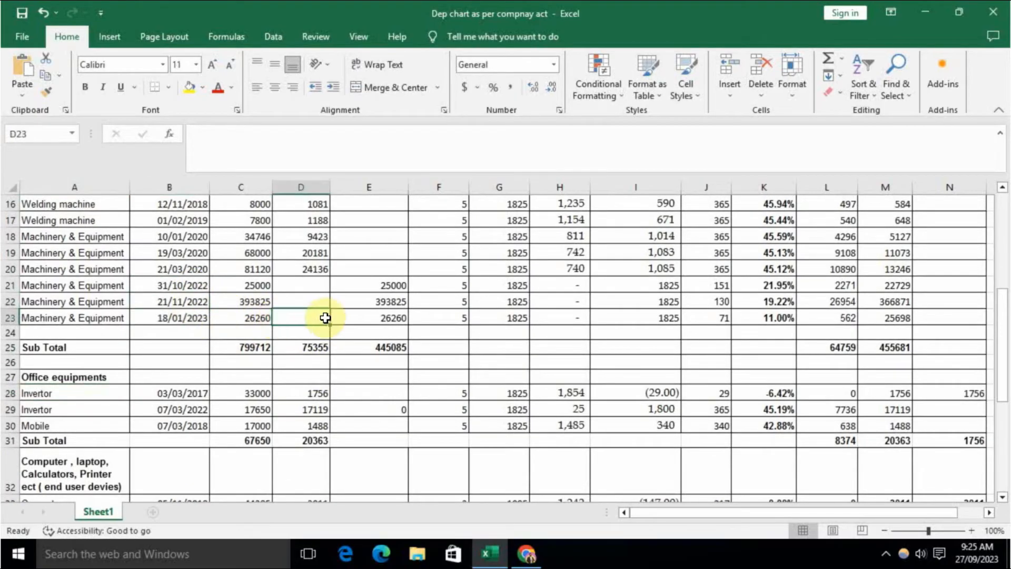
{"action": "left_click", "coordinate": [256, 286]}
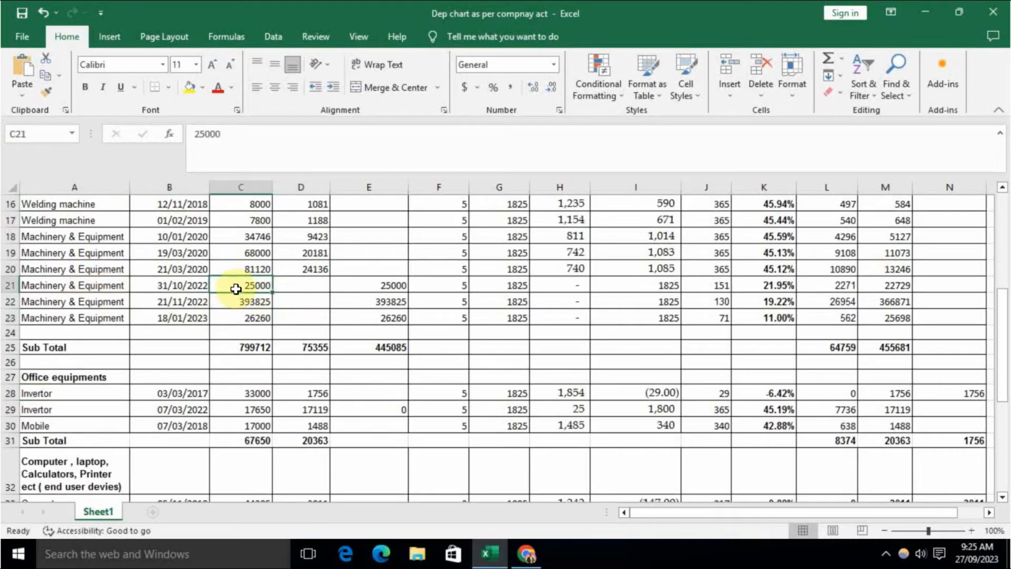
{"action": "left_click", "coordinate": [181, 286]}
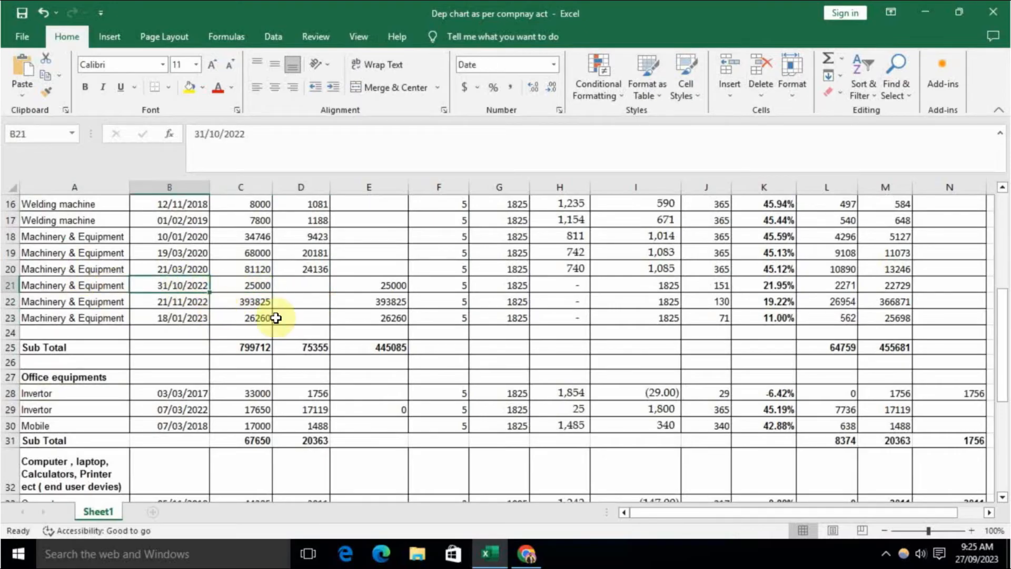
Inspect the formula in E21 and match it with the Addition in the year 2022-23 heading.
{"action": "left_click", "coordinate": [385, 289]}
{"action": "scroll", "coordinate": [374, 315], "scroll_direction": "up", "scroll_amount": 5}
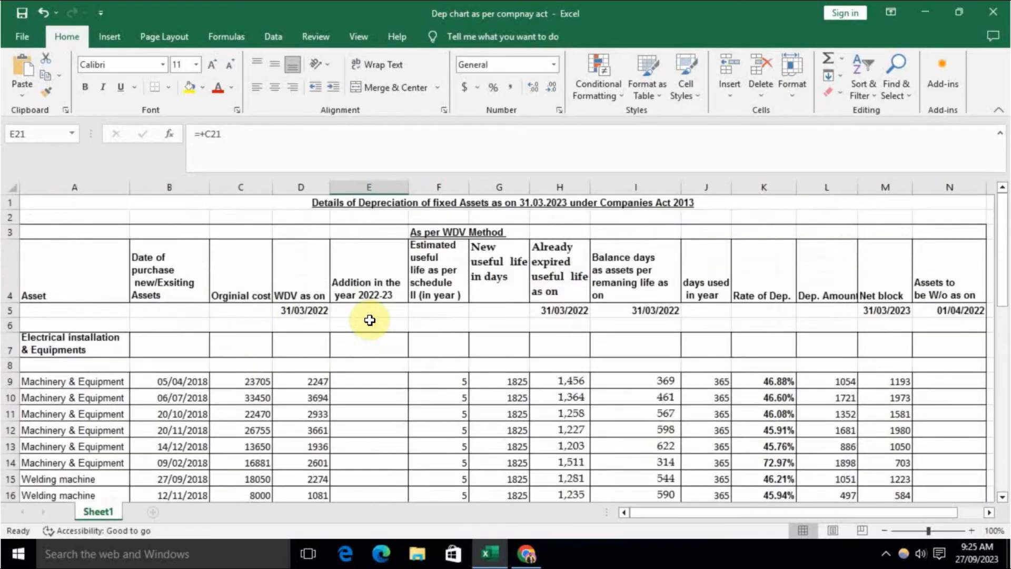
{"action": "scroll", "coordinate": [372, 313], "scroll_direction": "down", "scroll_amount": 4}
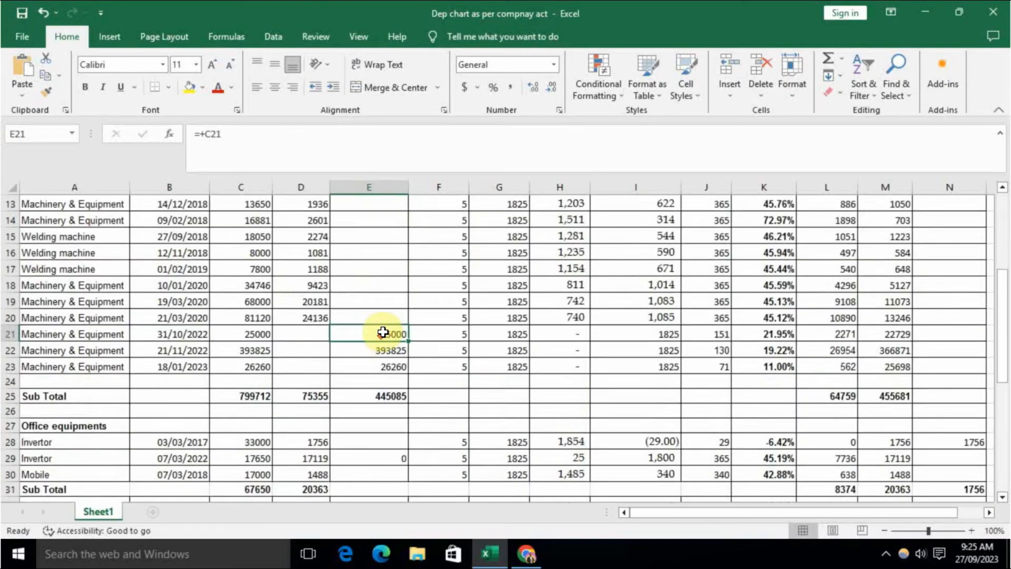
{"action": "scroll", "coordinate": [384, 326], "scroll_direction": "up", "scroll_amount": 4}
{"action": "scroll", "coordinate": [384, 331], "scroll_direction": "down", "scroll_amount": 4}
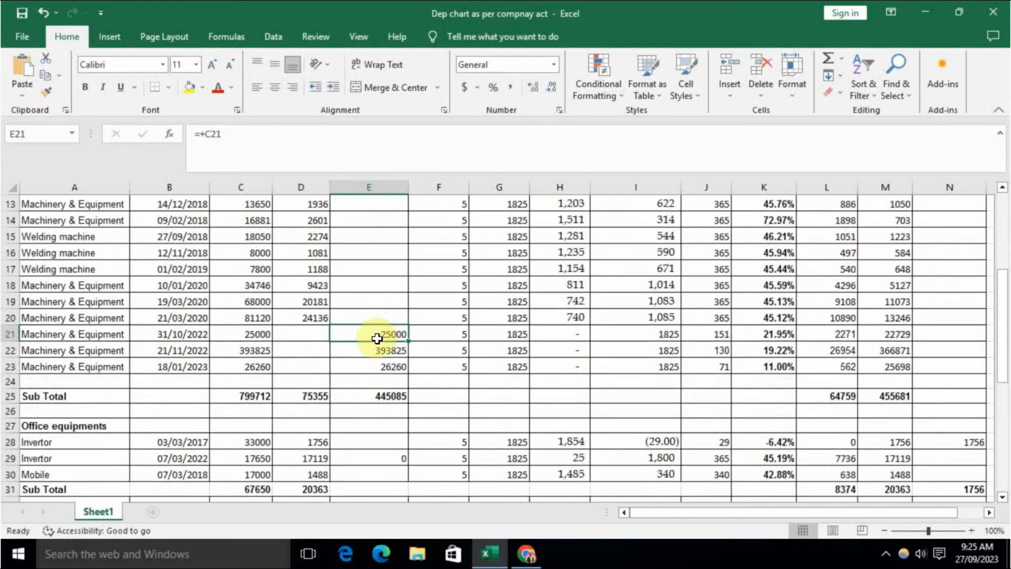
Inspect the estimated useful life in F21 and the New useful life in days formula in G21, checking the column headings.
{"action": "left_click", "coordinate": [458, 330]}
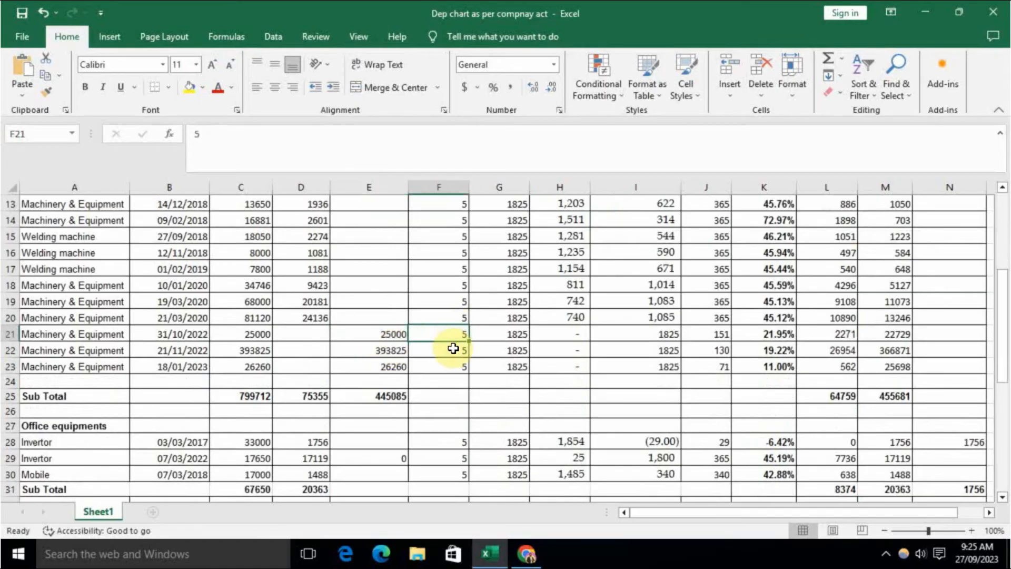
{"action": "left_click", "coordinate": [502, 334]}
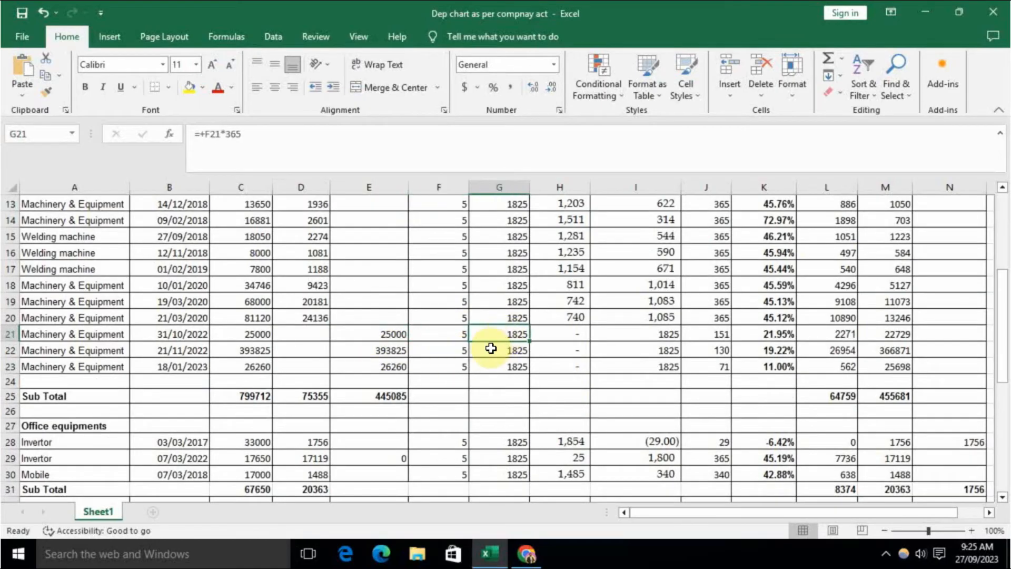
{"action": "scroll", "coordinate": [490, 349], "scroll_direction": "up", "scroll_amount": 2}
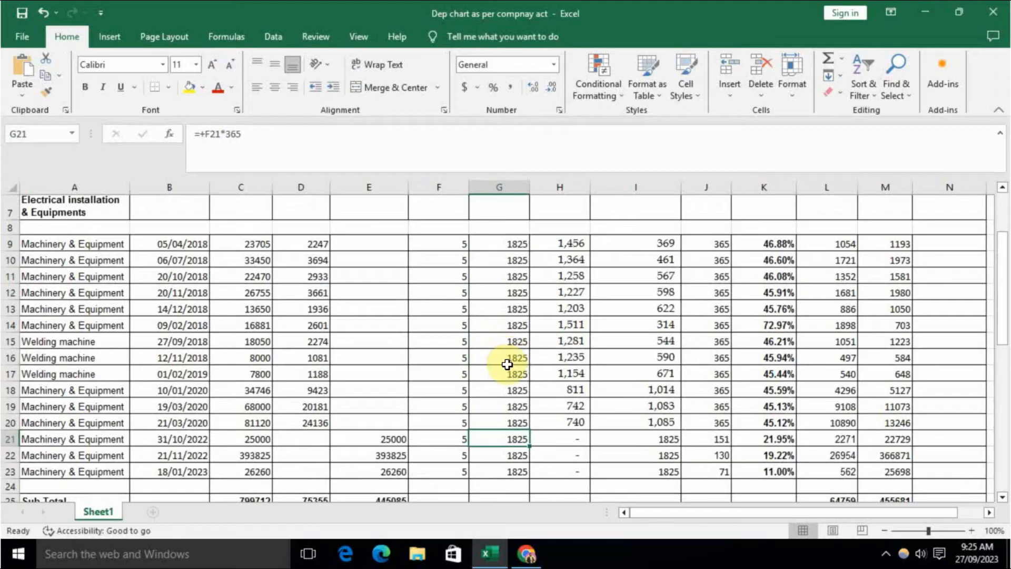
{"action": "scroll", "coordinate": [505, 364], "scroll_direction": "up", "scroll_amount": 2}
{"action": "scroll", "coordinate": [508, 365], "scroll_direction": "down", "scroll_amount": 4}
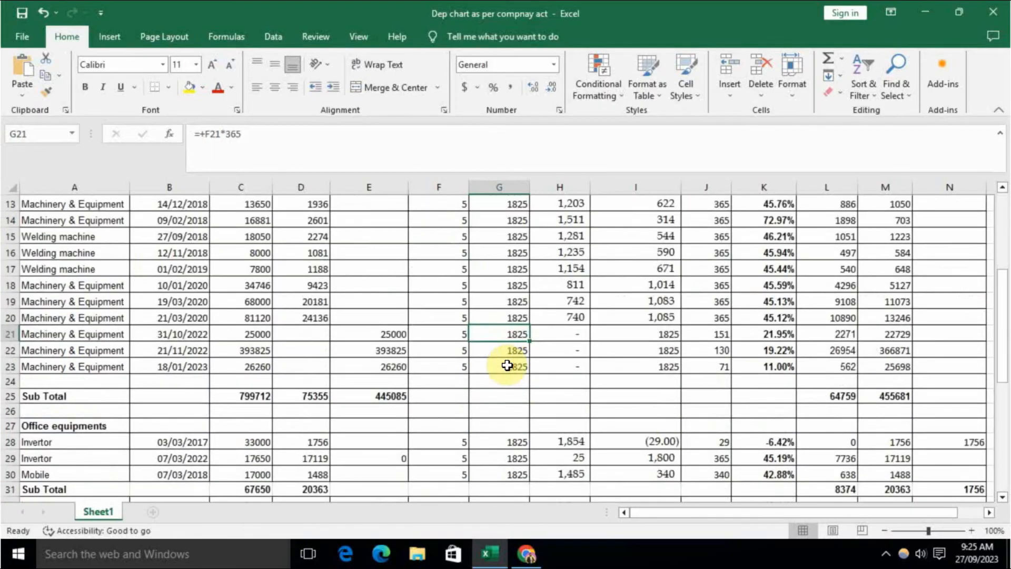
Examine the already expired useful life value in H21 against its column heading and the 31/03/2022 date in row 5.
{"action": "left_click", "coordinate": [559, 336]}
{"action": "scroll", "coordinate": [558, 316], "scroll_direction": "up", "scroll_amount": 4}
{"action": "scroll", "coordinate": [560, 343], "scroll_direction": "down", "scroll_amount": 4}
{"action": "scroll", "coordinate": [560, 344], "scroll_direction": "up", "scroll_amount": 4}
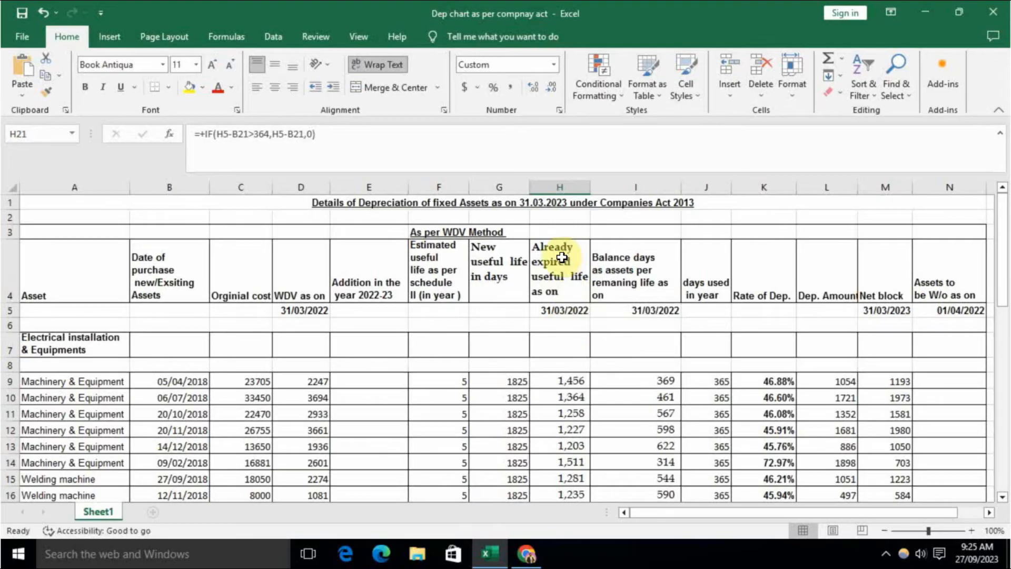
{"action": "scroll", "coordinate": [560, 319], "scroll_direction": "down", "scroll_amount": 3}
{"action": "scroll", "coordinate": [560, 321], "scroll_direction": "up", "scroll_amount": 3}
{"action": "scroll", "coordinate": [553, 332], "scroll_direction": "down", "scroll_amount": 5}
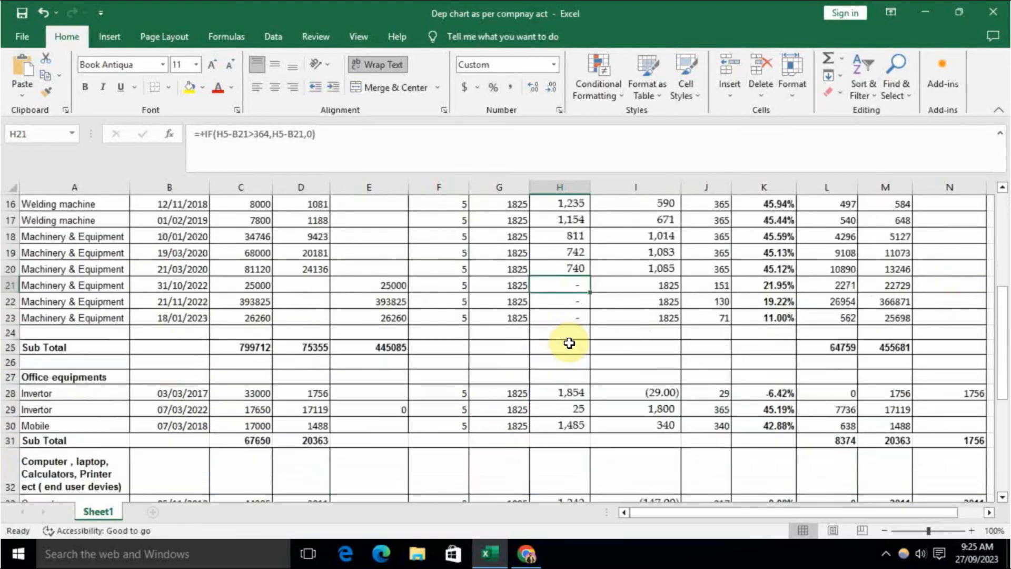
{"action": "scroll", "coordinate": [542, 319], "scroll_direction": "up", "scroll_amount": 5}
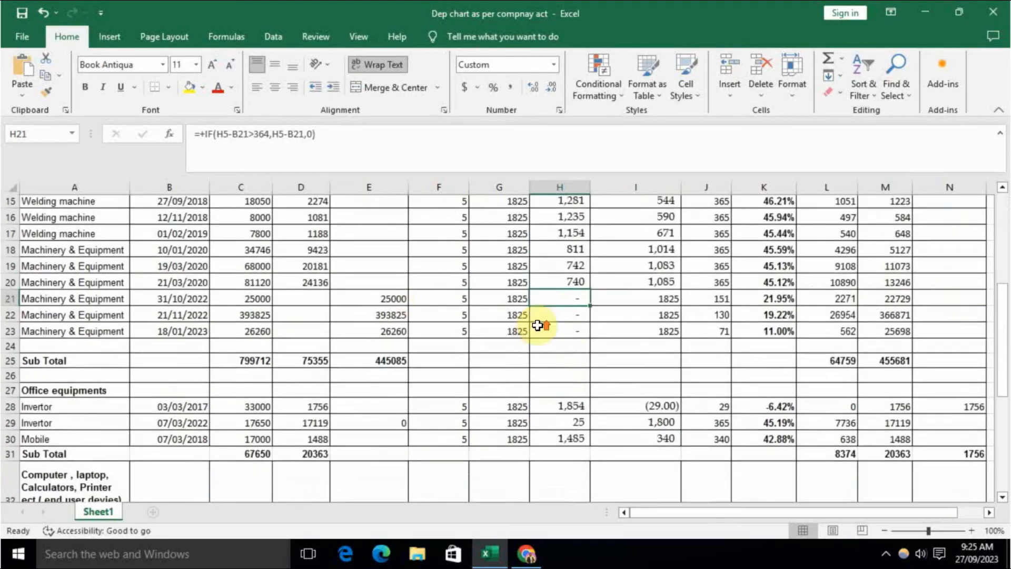
{"action": "scroll", "coordinate": [562, 320], "scroll_direction": "down", "scroll_amount": 4}
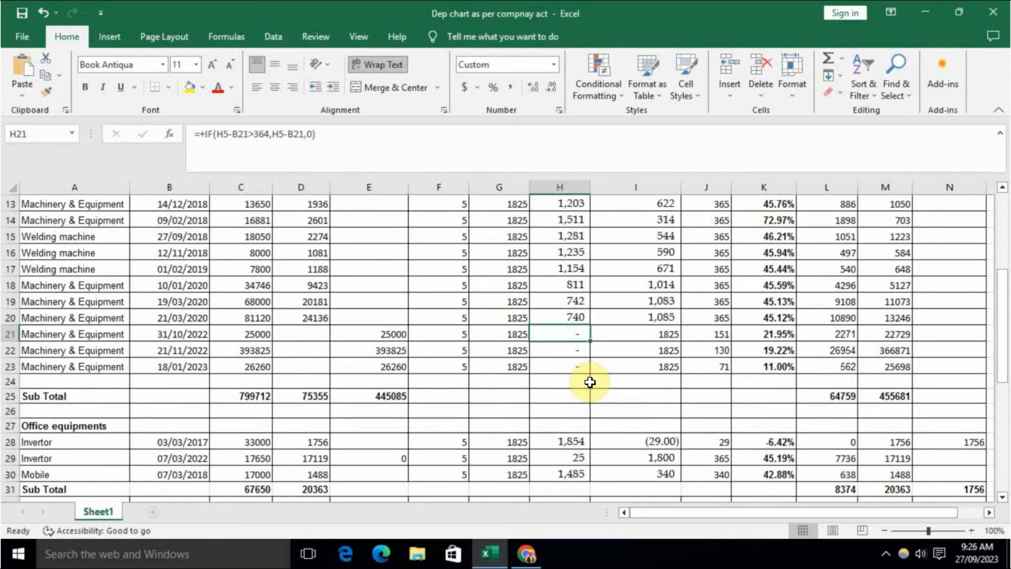
Inspect the cells referenced by the expired-life IF formula in H21, checking its column heading again.
{"action": "key", "text": "F2"}
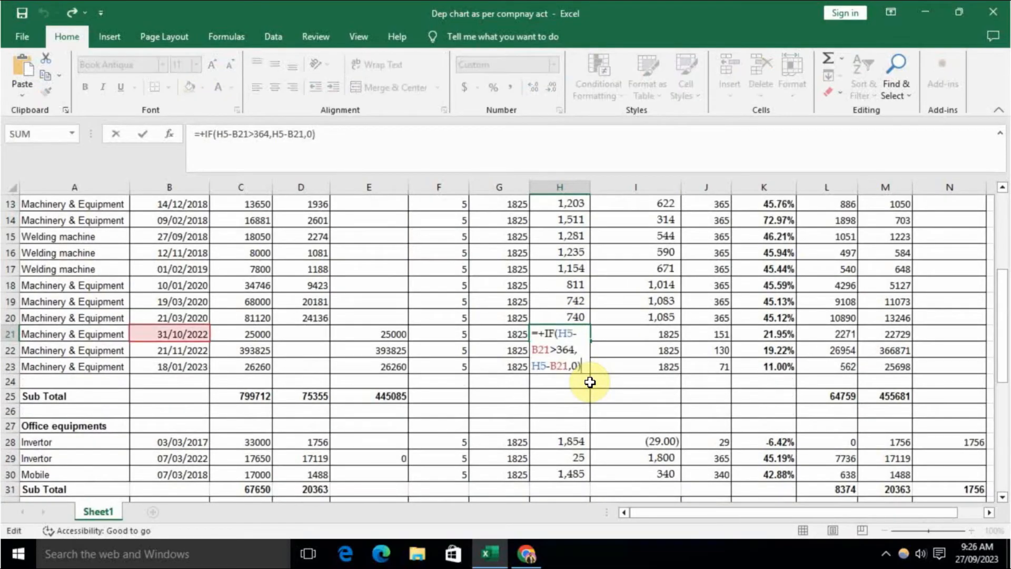
{"action": "key", "text": "Return"}
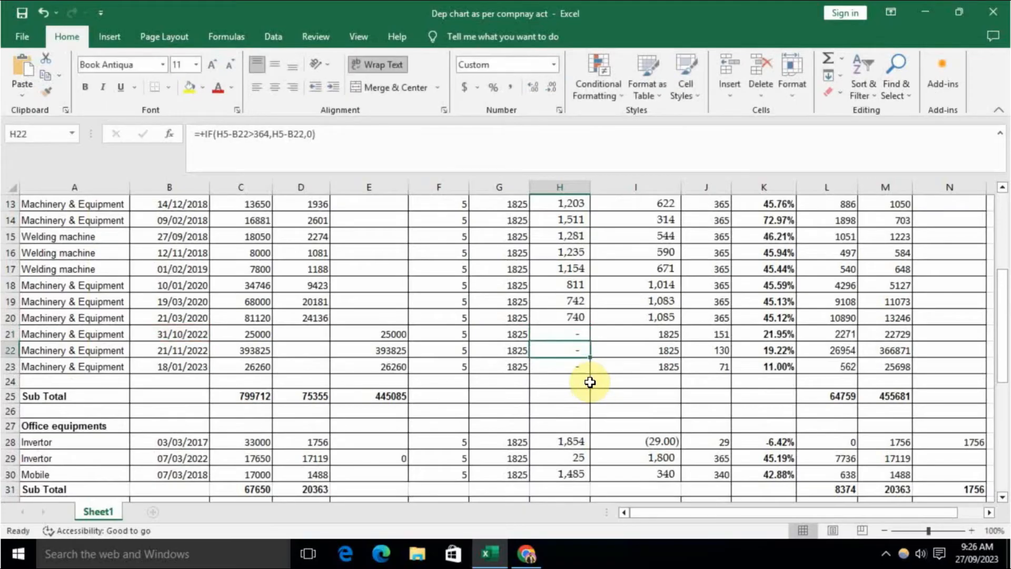
{"action": "scroll", "coordinate": [568, 342], "scroll_direction": "up", "scroll_amount": 4}
{"action": "scroll", "coordinate": [547, 342], "scroll_direction": "down", "scroll_amount": 4}
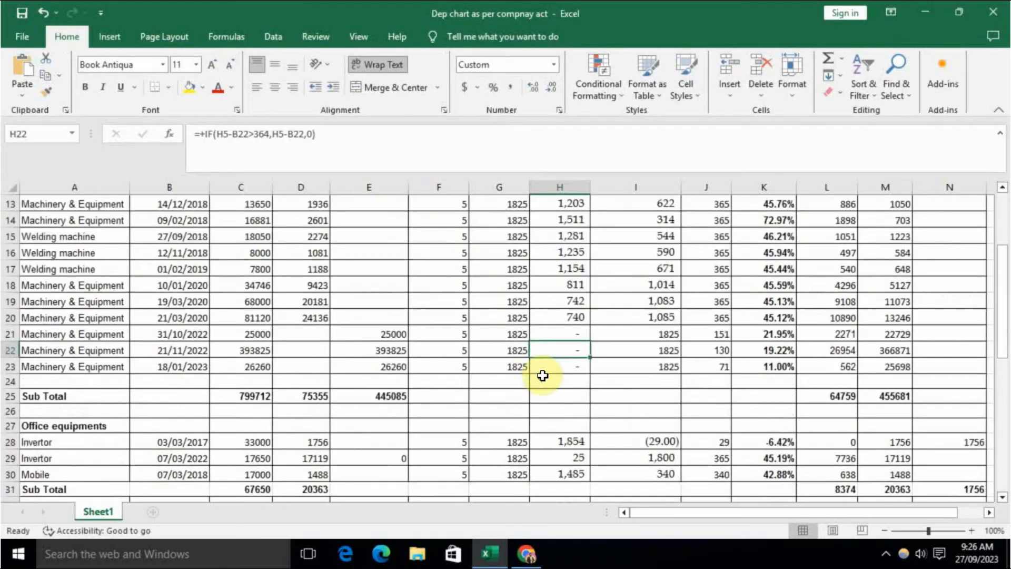
{"action": "left_click", "coordinate": [573, 328]}
Inspect the balance days formula in I21 and the days used in year formula in J21, checking their column headings.
{"action": "left_click", "coordinate": [650, 338]}
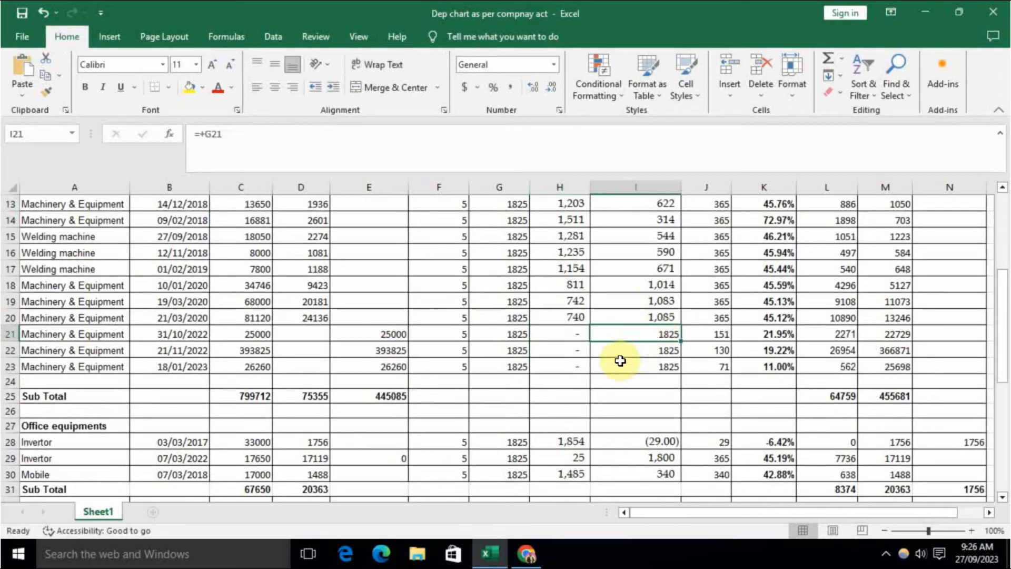
{"action": "scroll", "coordinate": [627, 337], "scroll_direction": "up", "scroll_amount": 4}
{"action": "scroll", "coordinate": [646, 312], "scroll_direction": "down", "scroll_amount": 4}
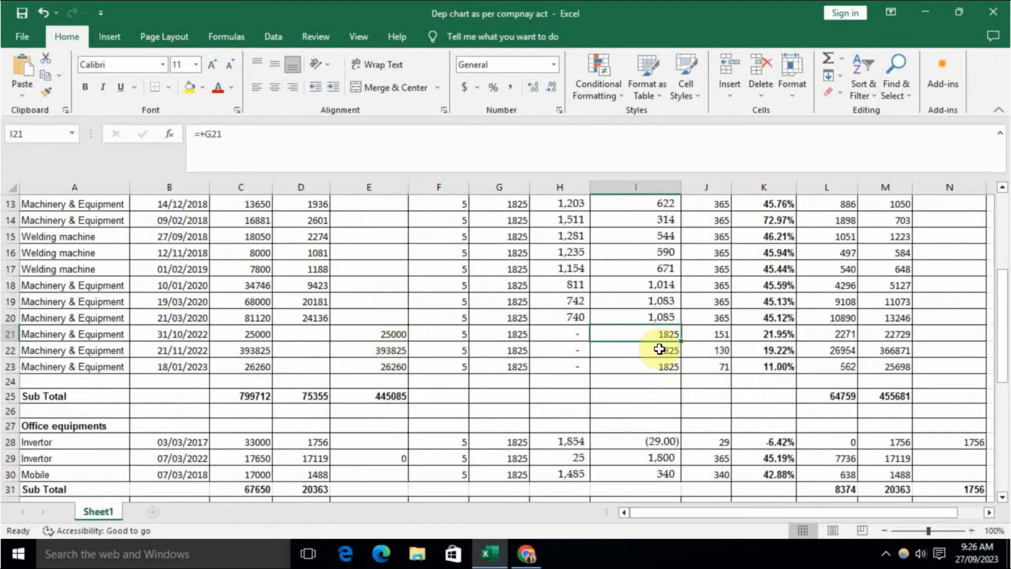
{"action": "scroll", "coordinate": [679, 353], "scroll_direction": "up", "scroll_amount": 4}
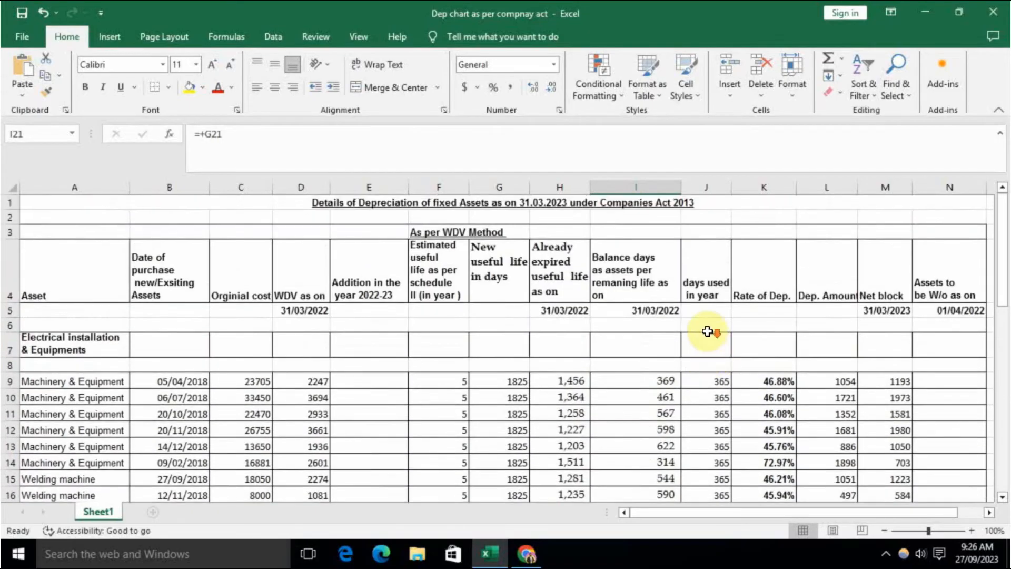
{"action": "scroll", "coordinate": [710, 337], "scroll_direction": "down", "scroll_amount": 5}
{"action": "left_click", "coordinate": [712, 285]}
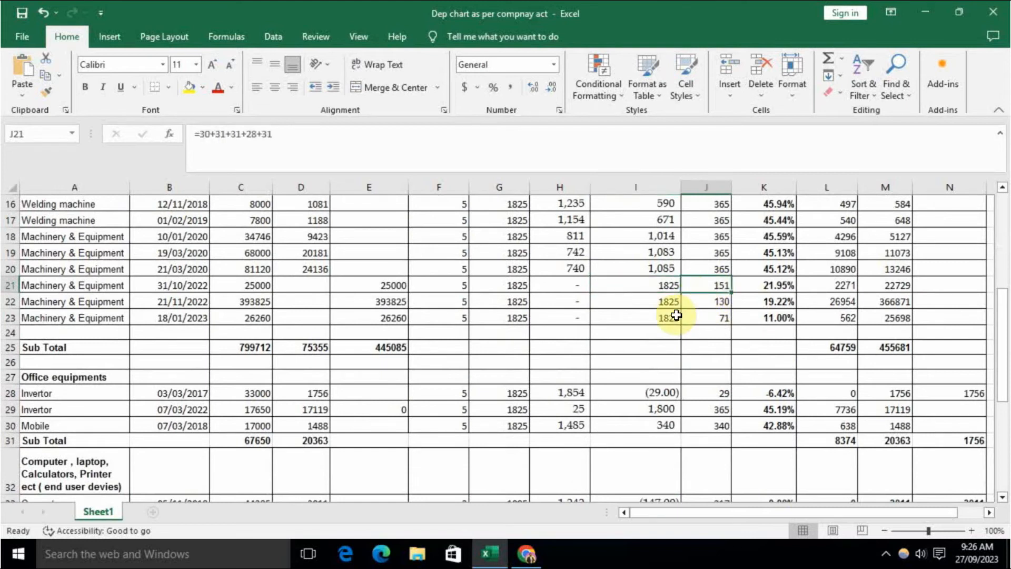
Inspect the cells referenced by the depreciation rate formula in K21 for the machinery bought on 31/10/2022.
{"action": "left_click", "coordinate": [750, 287]}
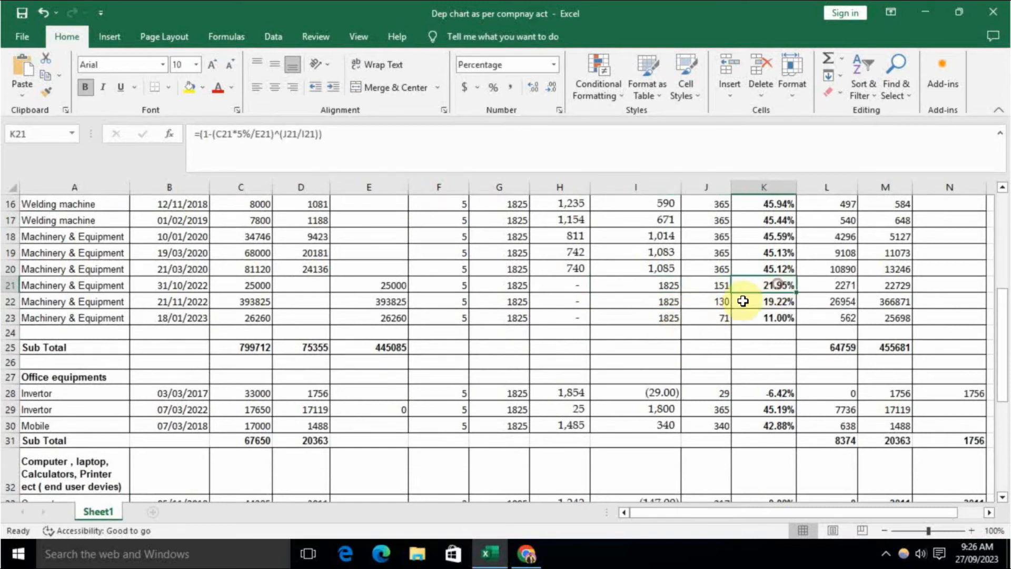
{"action": "key", "text": "F2"}
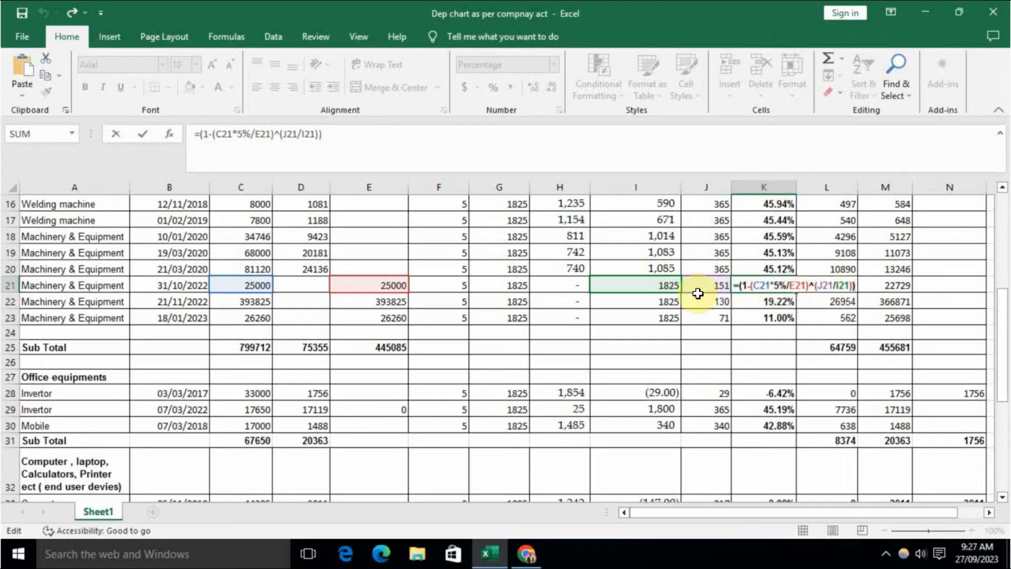
{"action": "left_click", "coordinate": [814, 311]}
{"action": "left_click", "coordinate": [778, 286]}
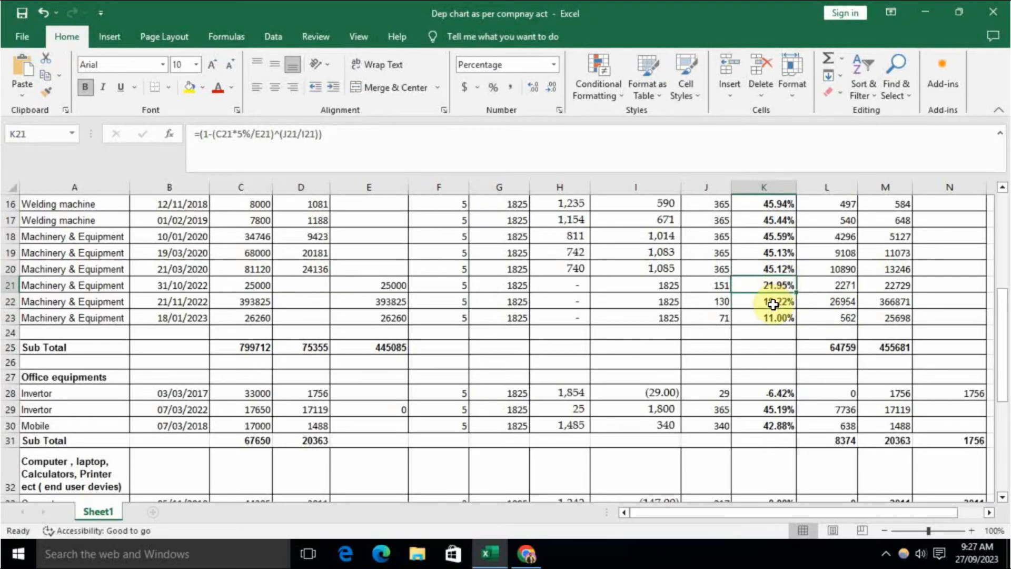
{"action": "key", "text": "F2"}
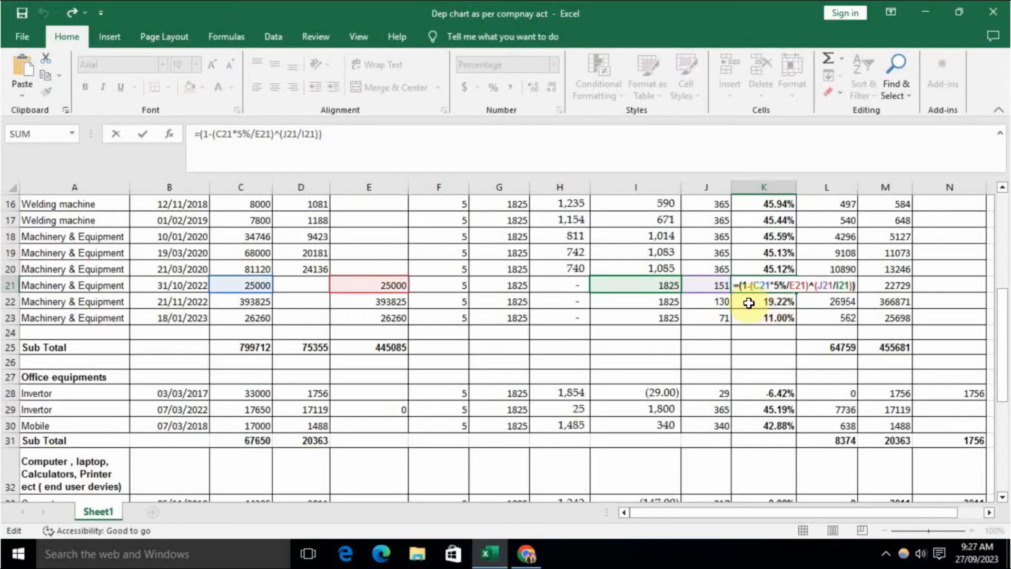
{"action": "left_click", "coordinate": [839, 301]}
Inspect the depreciation amount formula in L21 with its referenced cells, and compare it with L22 and L23.
{"action": "left_click", "coordinate": [835, 285]}
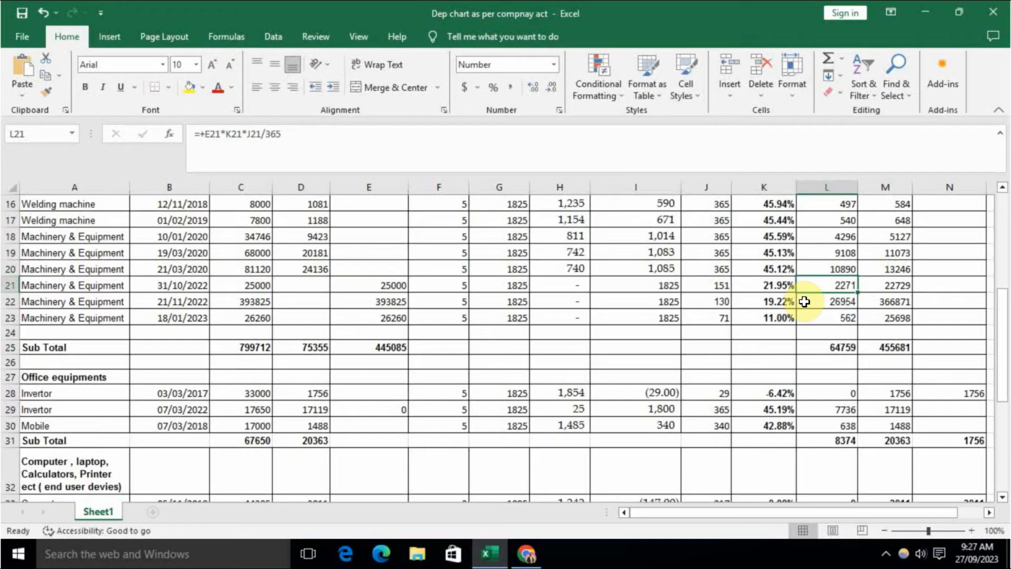
{"action": "key", "text": "F2"}
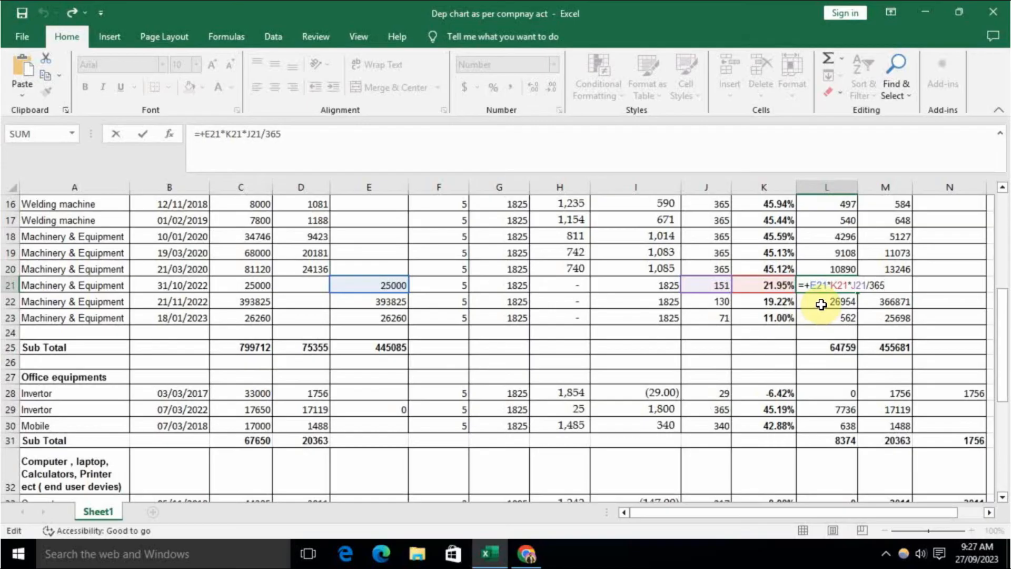
{"action": "key", "text": "ctrl+Return"}
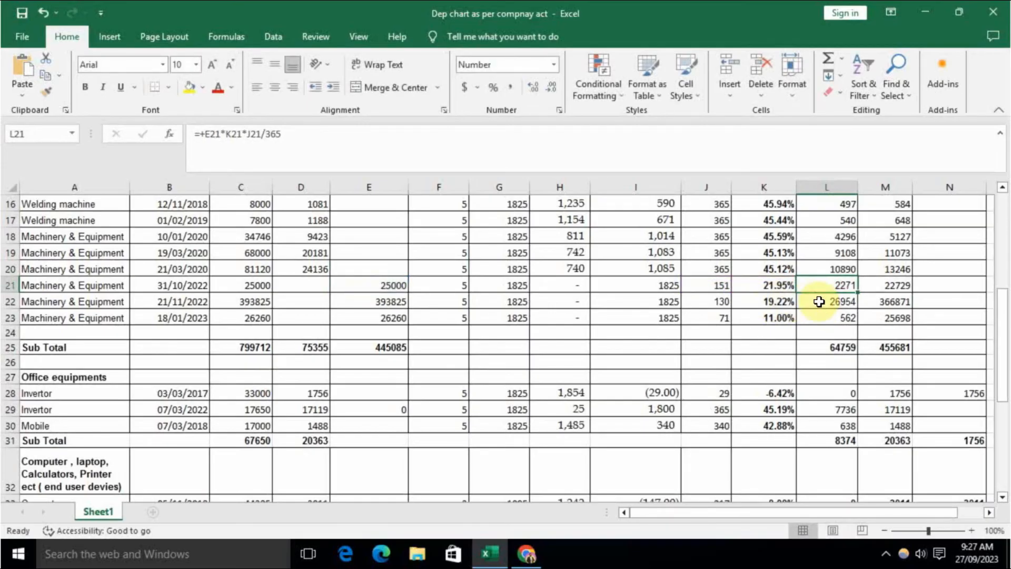
{"action": "left_click", "coordinate": [844, 301]}
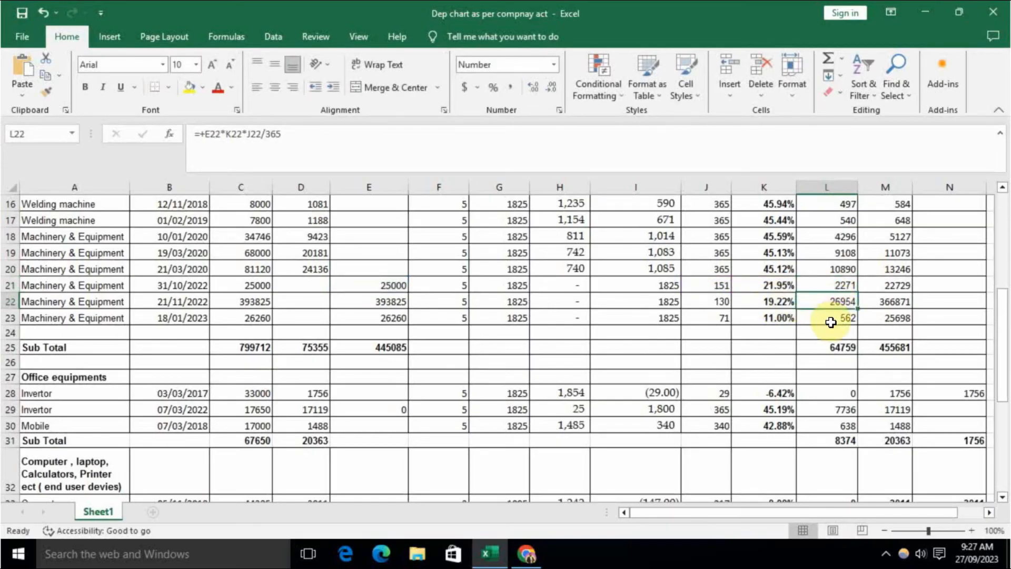
{"action": "left_click", "coordinate": [831, 322]}
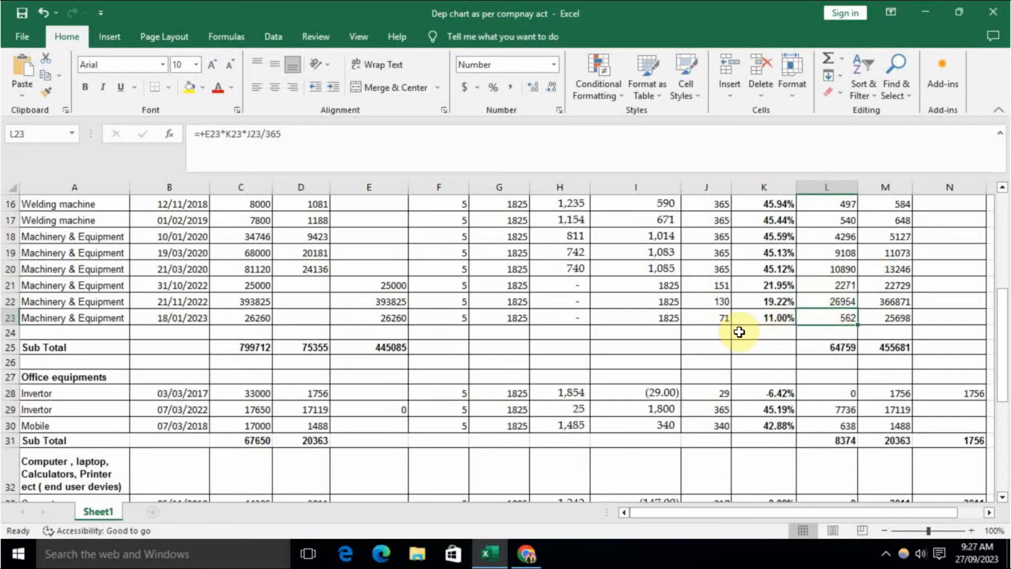
Review the rates in K21 to K23 and the additions in E22 to E23, ending at the Office equipments section.
{"action": "left_click", "coordinate": [759, 286]}
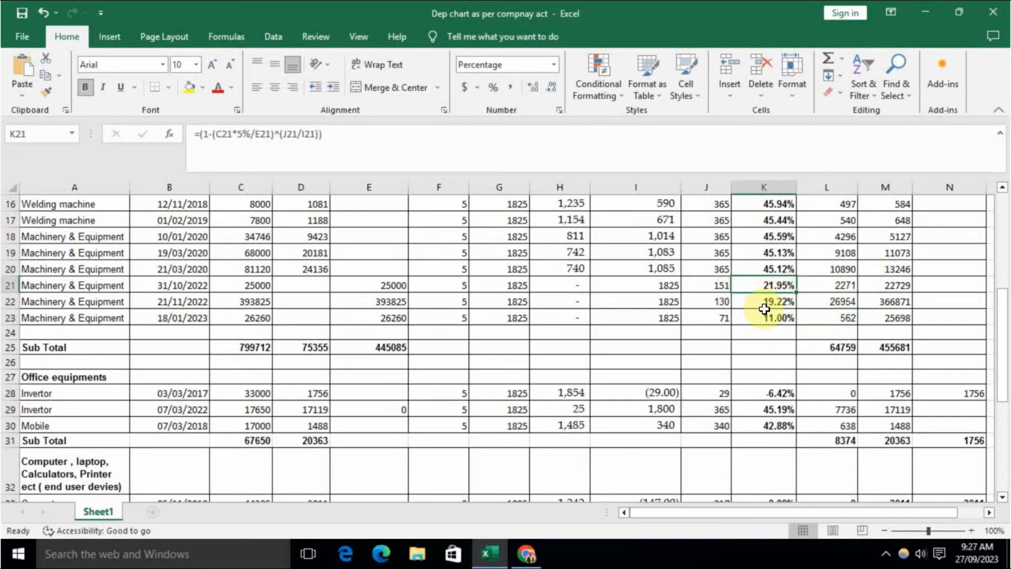
{"action": "left_click_drag", "start_coordinate": [778, 301], "coordinate": [779, 317]}
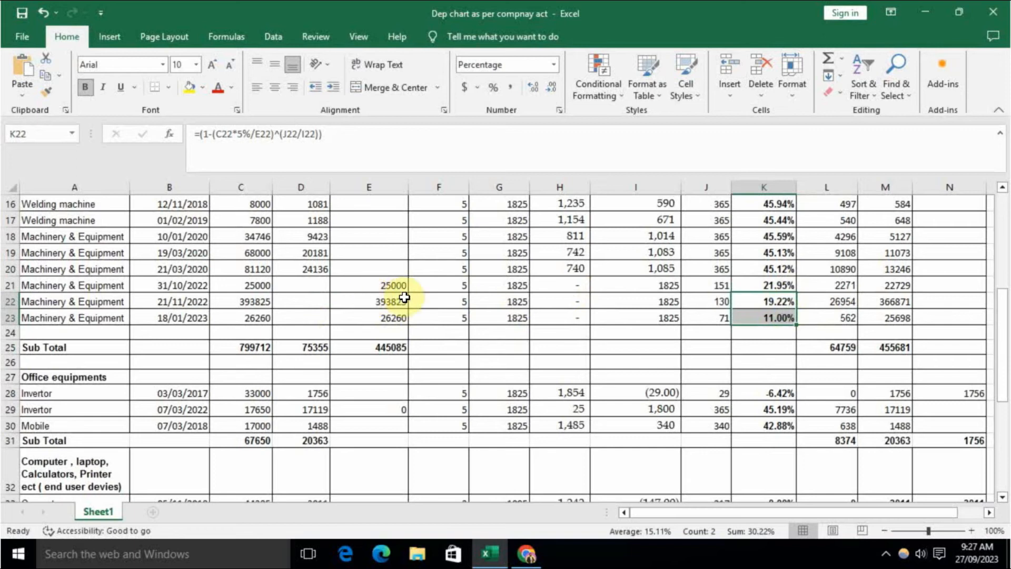
{"action": "left_click_drag", "start_coordinate": [390, 302], "coordinate": [390, 318]}
{"action": "scroll", "coordinate": [441, 326], "scroll_direction": "down", "scroll_amount": 1}
{"action": "left_click", "coordinate": [441, 326]}
{"action": "scroll", "coordinate": [440, 326], "scroll_direction": "down", "scroll_amount": 2}
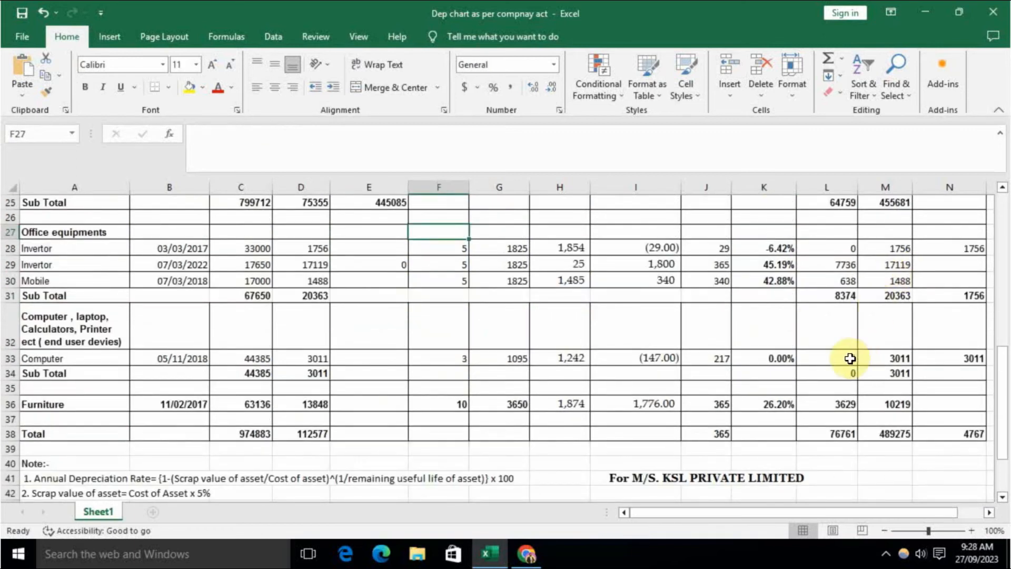
Review the Computer's write-off amount in N33, balance days formula in I33 and depreciation rate in K33.
{"action": "left_click", "coordinate": [948, 361]}
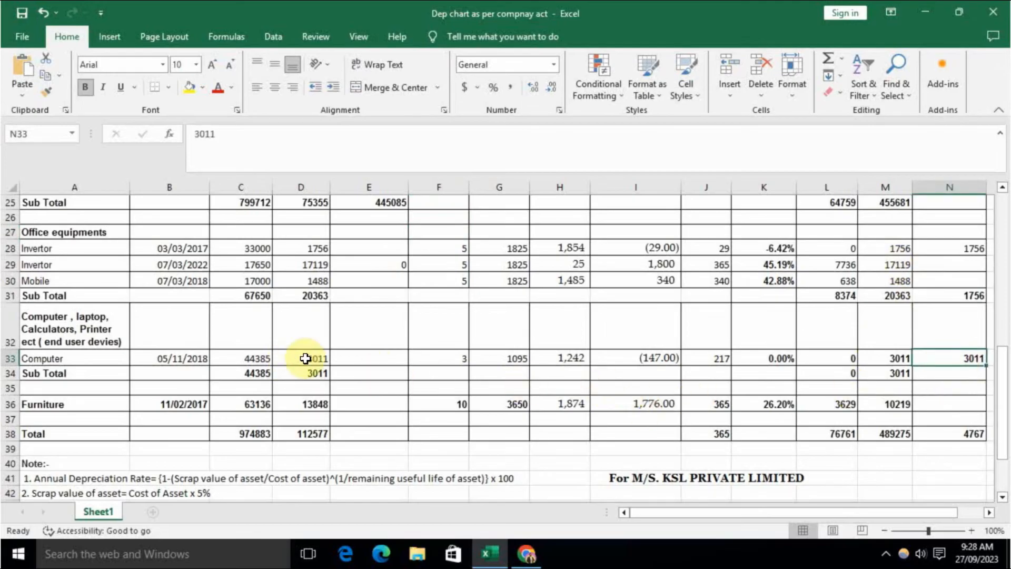
{"action": "left_click", "coordinate": [664, 361]}
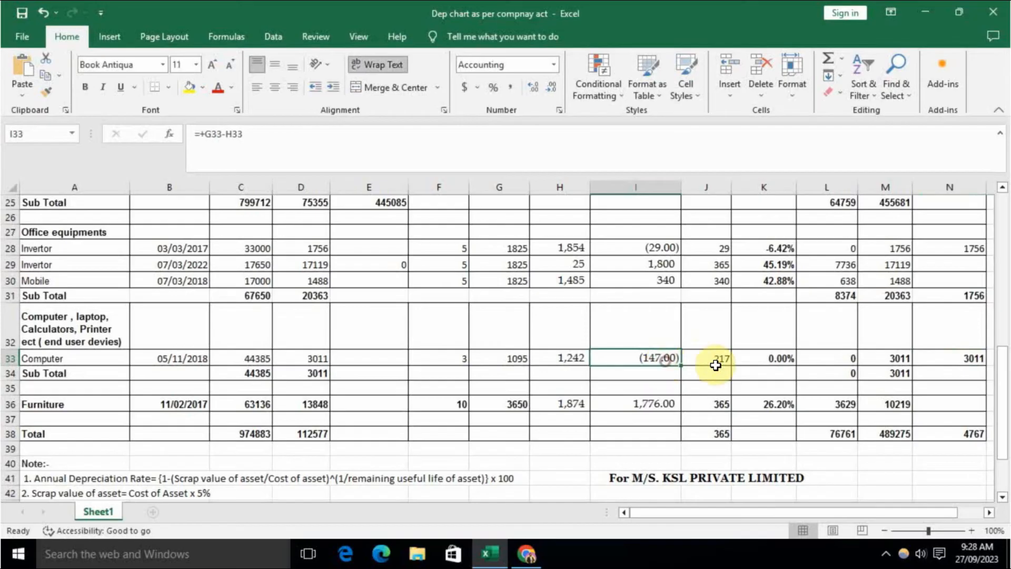
{"action": "left_click", "coordinate": [764, 359]}
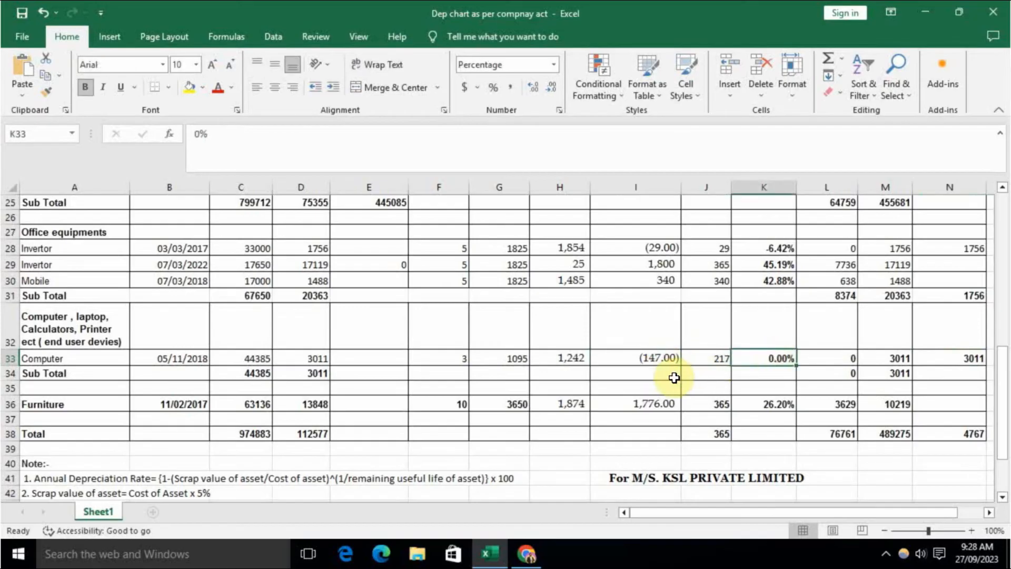
{"action": "key", "text": "F2"}
{"action": "left_click", "coordinate": [763, 376]}
{"action": "left_click", "coordinate": [771, 360]}
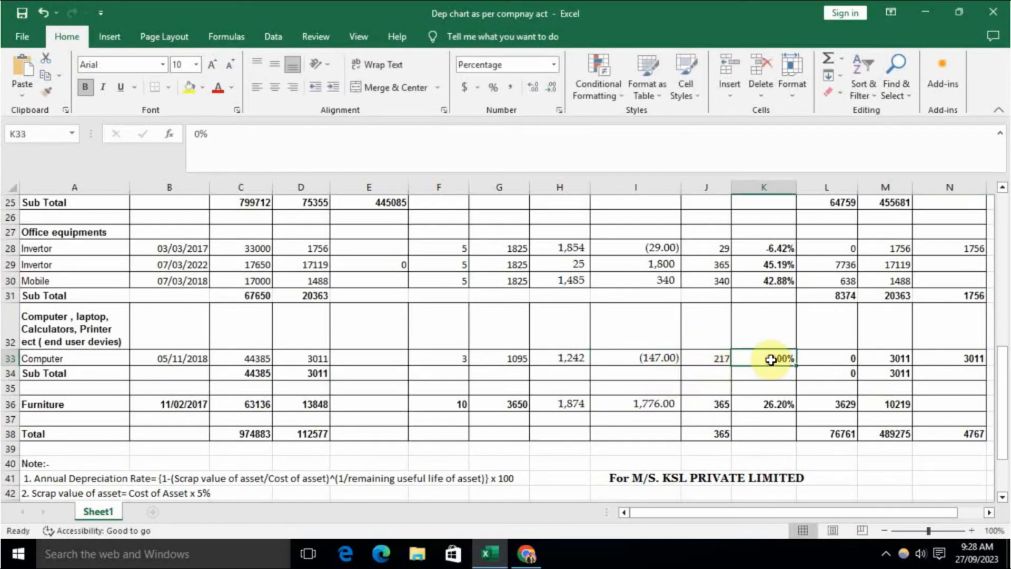
Copy the Mobile's depreciation rate formula from K30 into the Computer's rate cell K33.
{"action": "left_click", "coordinate": [772, 285]}
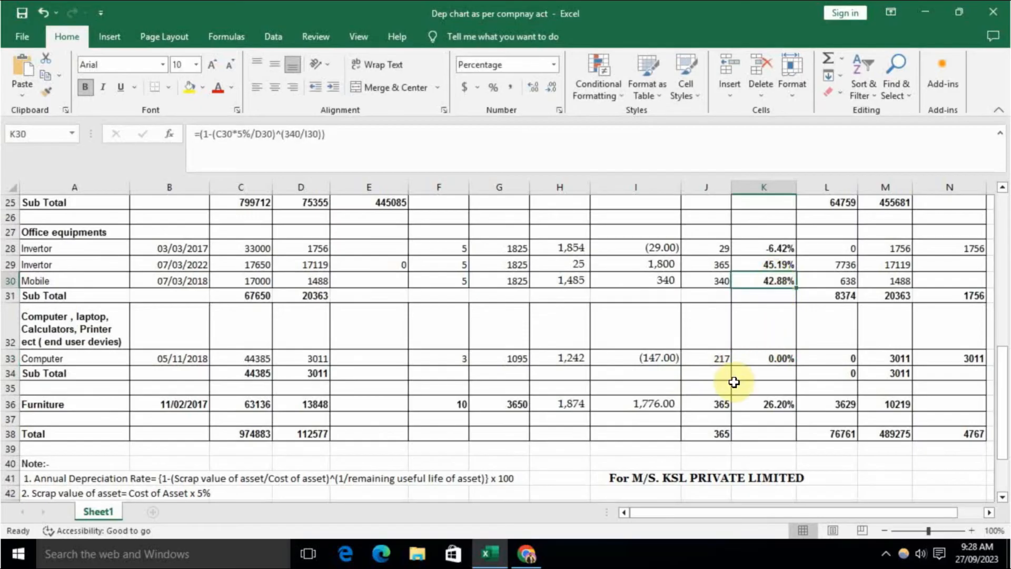
{"action": "key", "text": "ctrl+c"}
{"action": "left_click", "coordinate": [767, 358]}
{"action": "key", "text": "Return"}
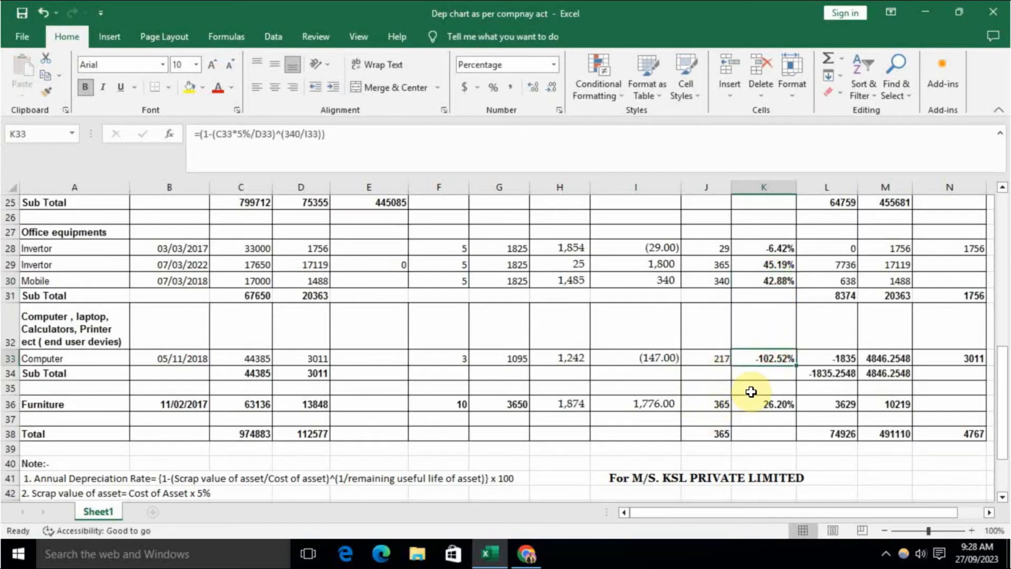
Try to replace the 340 in K33's rate formula with a reference to I33, and undo that edit.
{"action": "left_click", "coordinate": [750, 390]}
{"action": "left_click", "coordinate": [766, 360]}
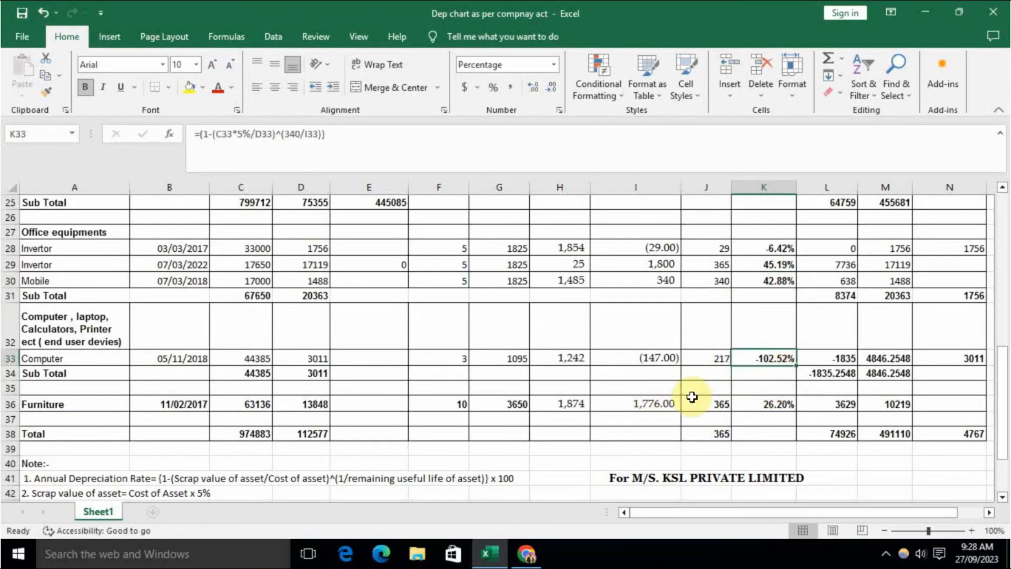
{"action": "key", "text": "F2"}
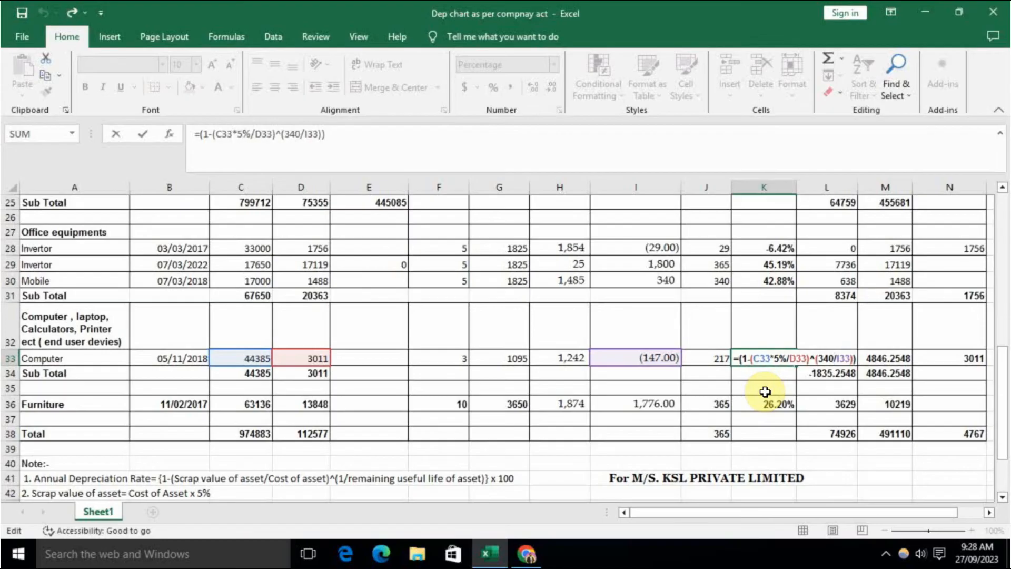
{"action": "key", "text": "BackSpace"}
{"action": "key", "text": "BackSpace"}
{"action": "key", "text": "BackSpace"}
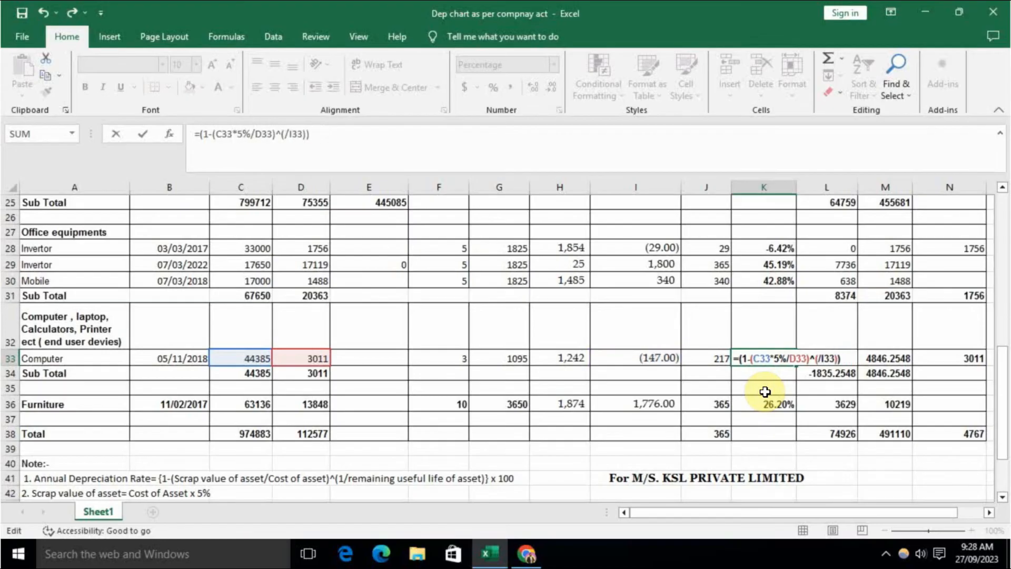
{"action": "left_click", "coordinate": [658, 358]}
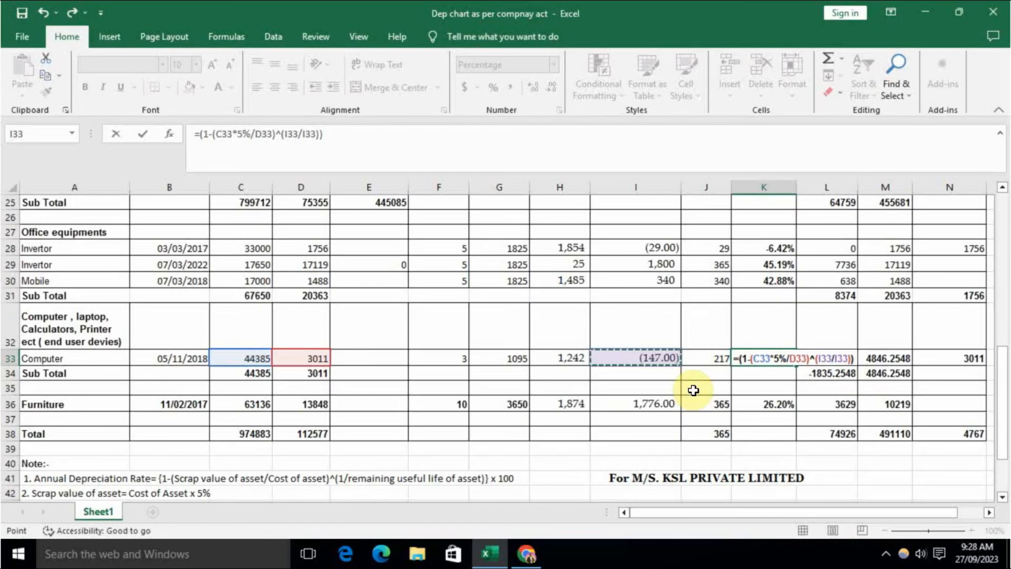
{"action": "key", "text": "ctrl+z"}
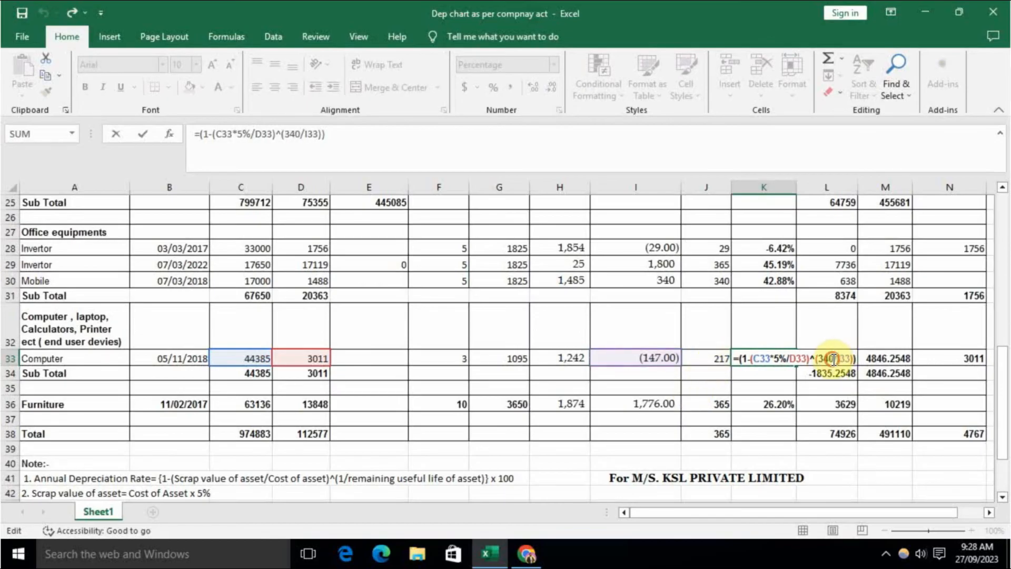
Replace the 340 in the Computer's rate formula in K33 with a reference to J33, giving =(1-(C33*5%/D33)^(J33/I33)).
{"action": "key", "text": "BackSpace"}
{"action": "key", "text": "BackSpace"}
{"action": "key", "text": "BackSpace"}
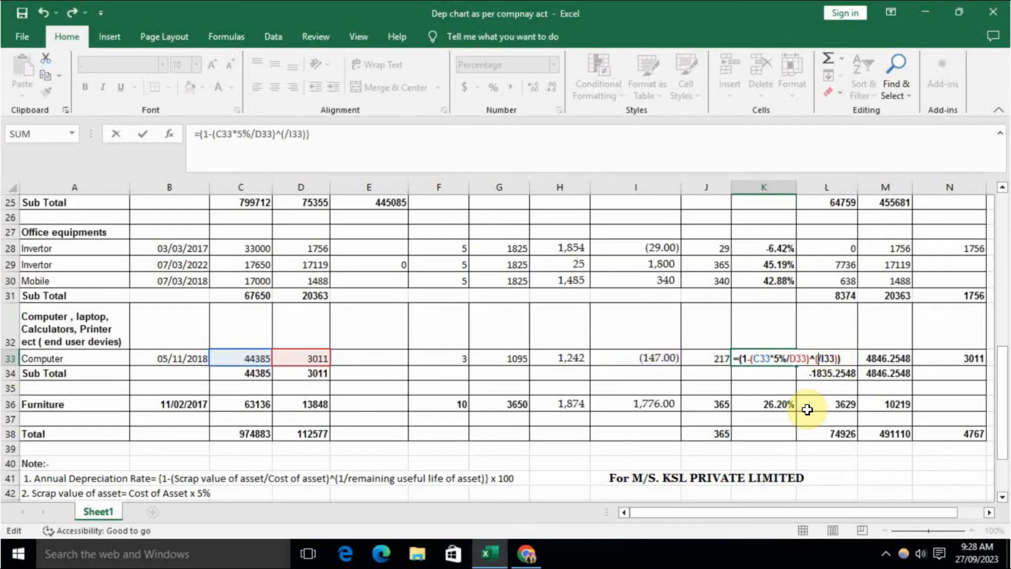
{"action": "left_click", "coordinate": [710, 358]}
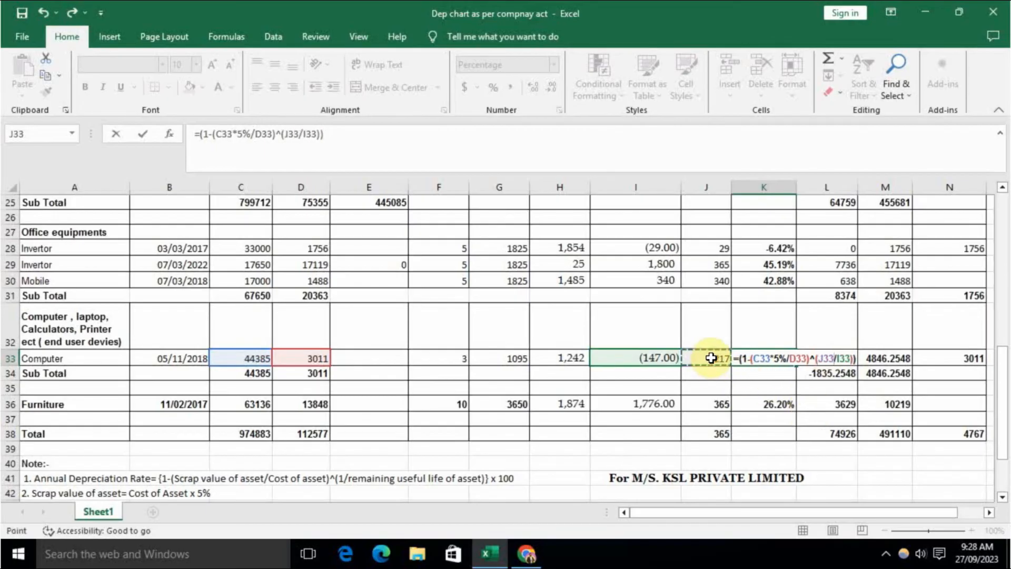
{"action": "key", "text": "Return"}
{"action": "key", "text": "Up"}
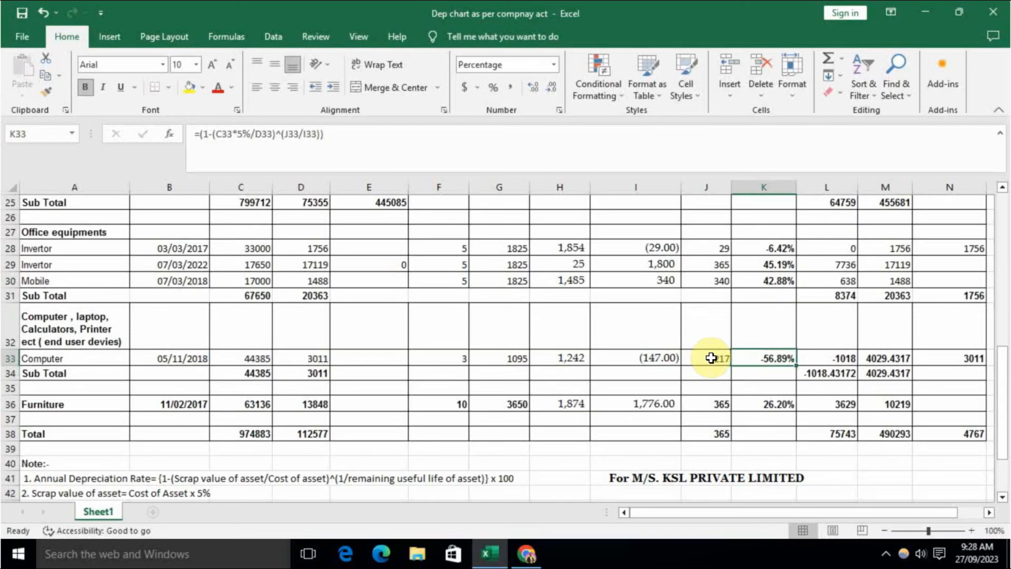
Set the Computer's depreciation amount in L33 to 0.
{"action": "left_click", "coordinate": [838, 354]}
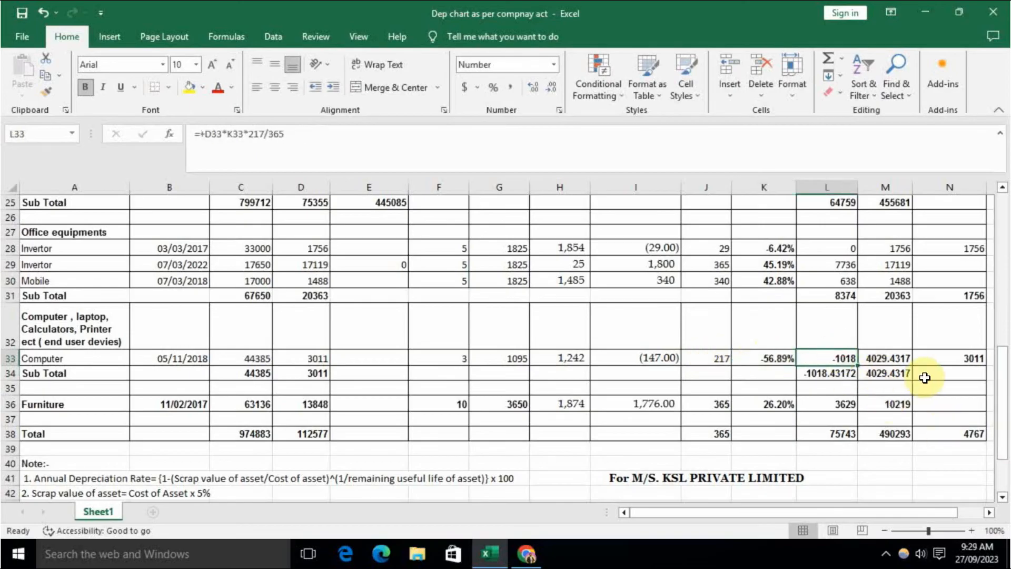
{"action": "type", "text": "0"}
{"action": "key", "text": "Return"}
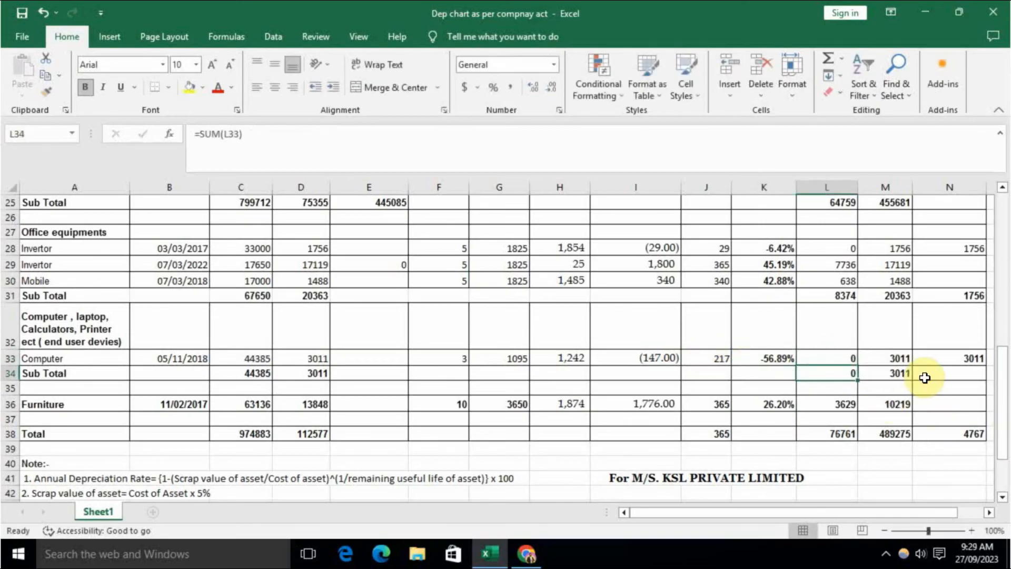
Review the Computer's net block formula in M33 and the write-off total formula in N38.
{"action": "left_click", "coordinate": [895, 359]}
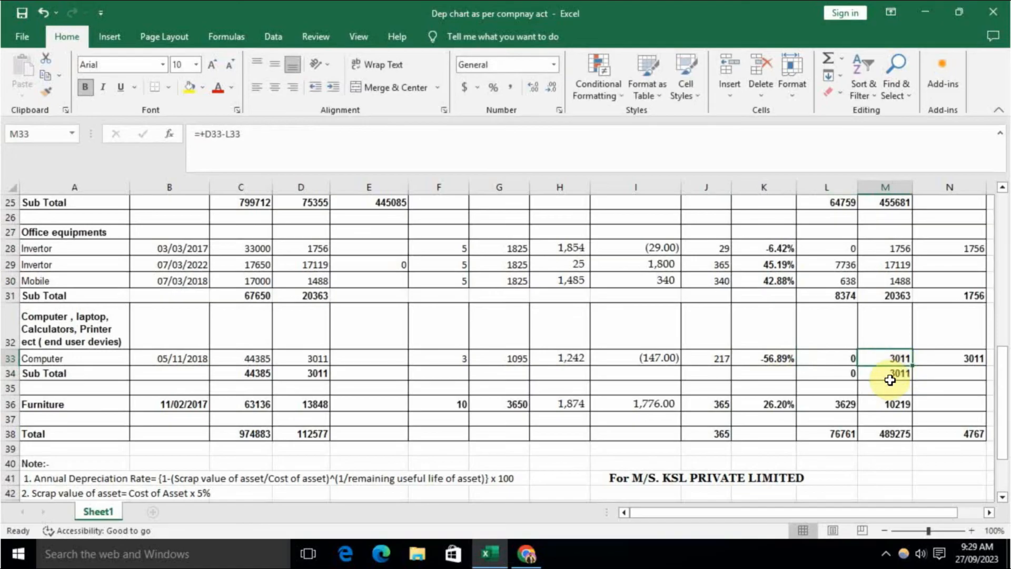
{"action": "key", "text": "Right"}
{"action": "key", "text": "Right"}
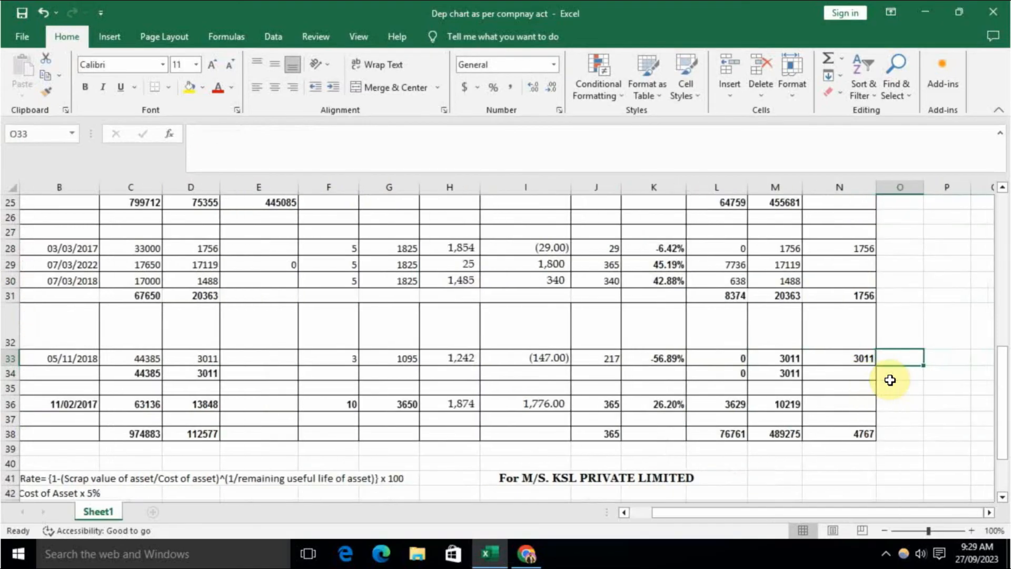
{"action": "key", "text": "Left"}
{"action": "key", "text": "Down"}
{"action": "key", "text": "Down"}
{"action": "key", "text": "Down"}
{"action": "key", "text": "Down"}
{"action": "key", "text": "Down"}
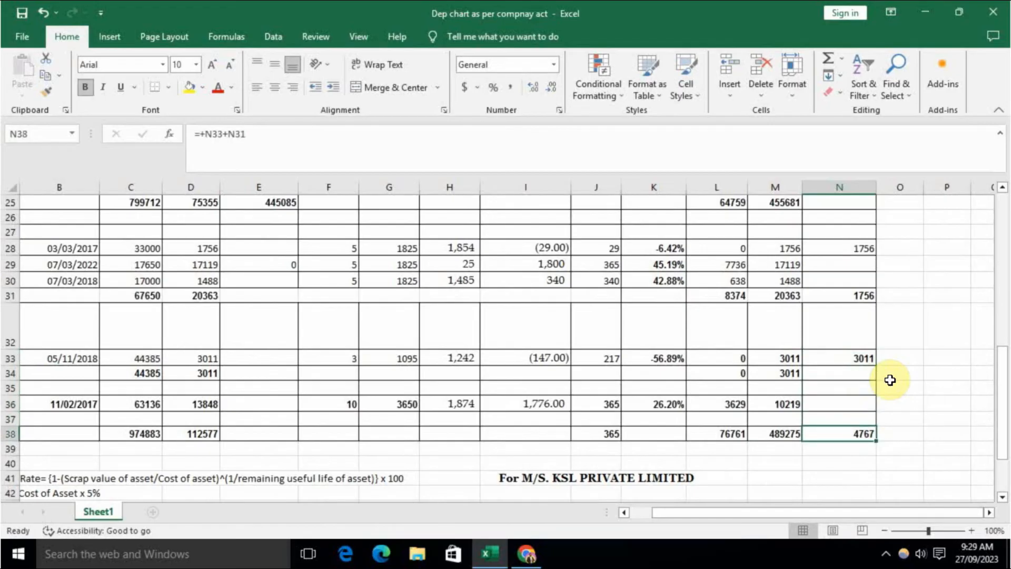
Review the Total row 38 from the write-off column back to column B, checking it against the chart's column headings.
{"action": "scroll", "coordinate": [890, 380], "scroll_direction": "up", "scroll_amount": 7}
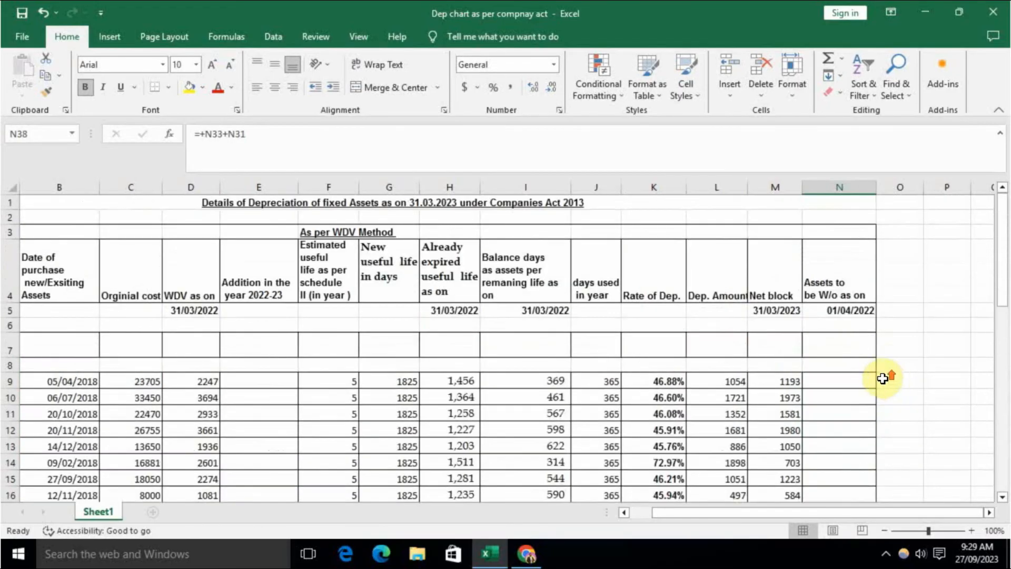
{"action": "scroll", "coordinate": [887, 379], "scroll_direction": "down", "scroll_amount": 9}
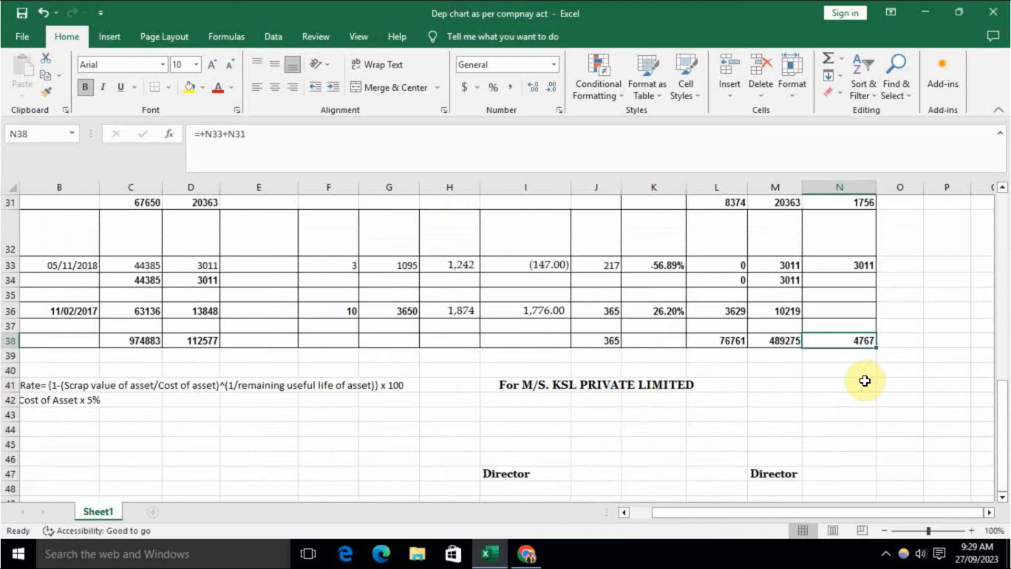
{"action": "key", "text": "Left"}
{"action": "key", "text": "Left"}
{"action": "key", "text": "Left"}
{"action": "key", "text": "Left"}
{"action": "key", "text": "Left"}
{"action": "key", "text": "Left"}
{"action": "key", "text": "Left"}
{"action": "key", "text": "Left"}
{"action": "key", "text": "Left"}
{"action": "key", "text": "Left"}
{"action": "key", "text": "Left"}
{"action": "key", "text": "Left"}
{"action": "key", "text": "Left"}
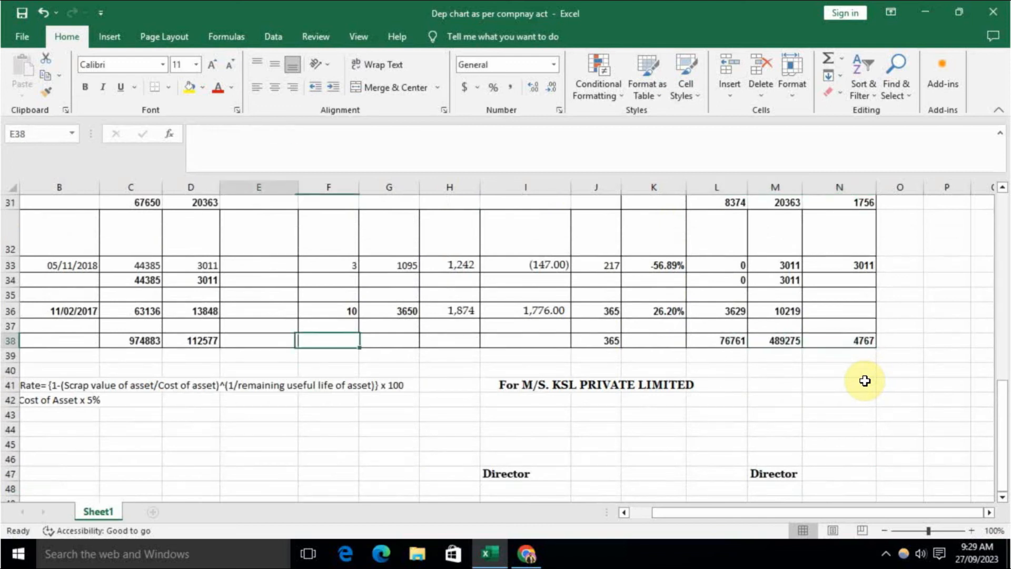
{"action": "key", "text": "Right"}
{"action": "key", "text": "Right"}
{"action": "key", "text": "Right"}
{"action": "key", "text": "Right"}
{"action": "key", "text": "Right"}
{"action": "key", "text": "Right"}
{"action": "key", "text": "Right"}
{"action": "key", "text": "Right"}
{"action": "key", "text": "Right"}
{"action": "key", "text": "Right"}
{"action": "key", "text": "Right"}
{"action": "key", "text": "Right"}
{"action": "key", "text": "Right"}
{"action": "key", "text": "Right"}
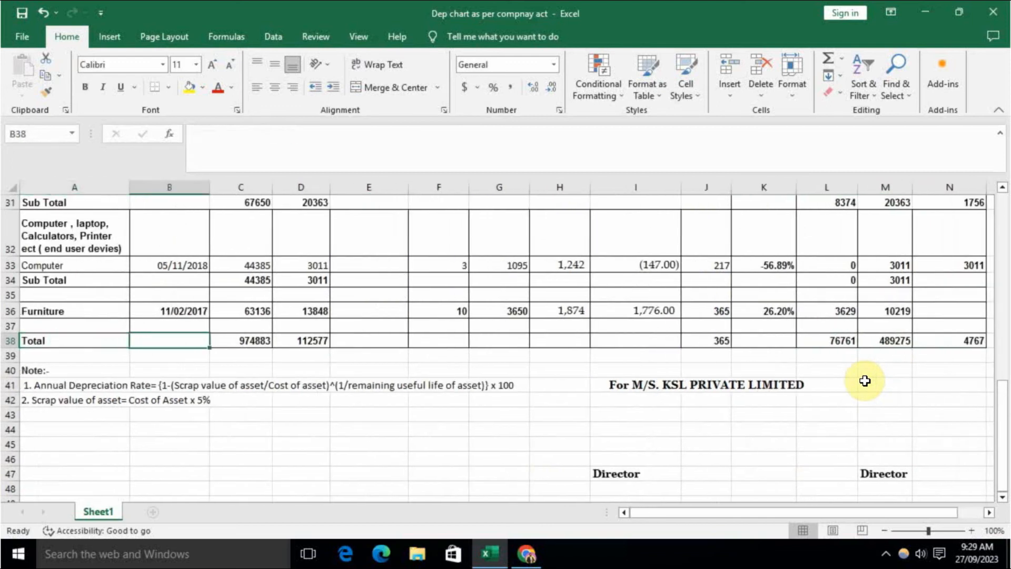
{"action": "key", "text": "Left"}
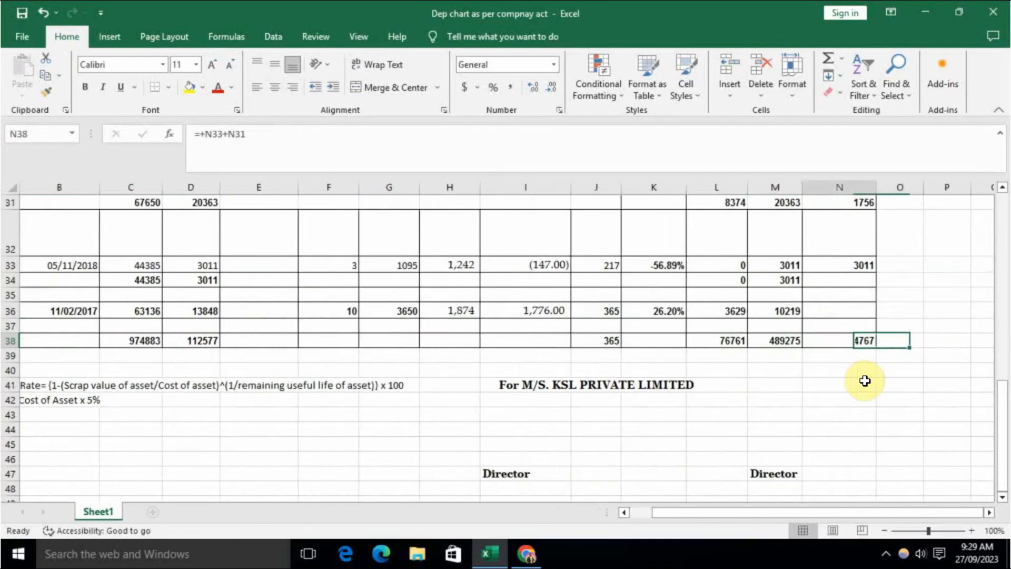
{"action": "scroll", "coordinate": [834, 368], "scroll_direction": "up", "scroll_amount": 10}
{"action": "scroll", "coordinate": [829, 368], "scroll_direction": "down", "scroll_amount": 9}
{"action": "scroll", "coordinate": [837, 392], "scroll_direction": "down", "scroll_amount": 3}
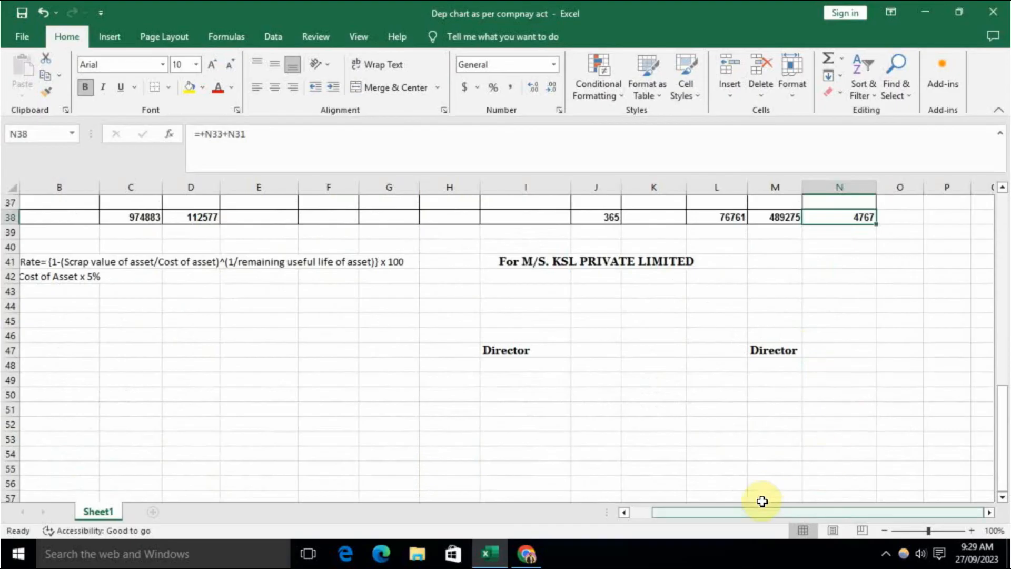
Read the notes in A41 and A42 on the annual depreciation rate and scrap value formulas.
{"action": "left_click_drag", "start_coordinate": [763, 512], "coordinate": [573, 512]}
{"action": "scroll", "coordinate": [253, 385], "scroll_direction": "up", "scroll_amount": 4}
{"action": "scroll", "coordinate": [253, 385], "scroll_direction": "up", "scroll_amount": 6}
{"action": "scroll", "coordinate": [258, 384], "scroll_direction": "down", "scroll_amount": 9}
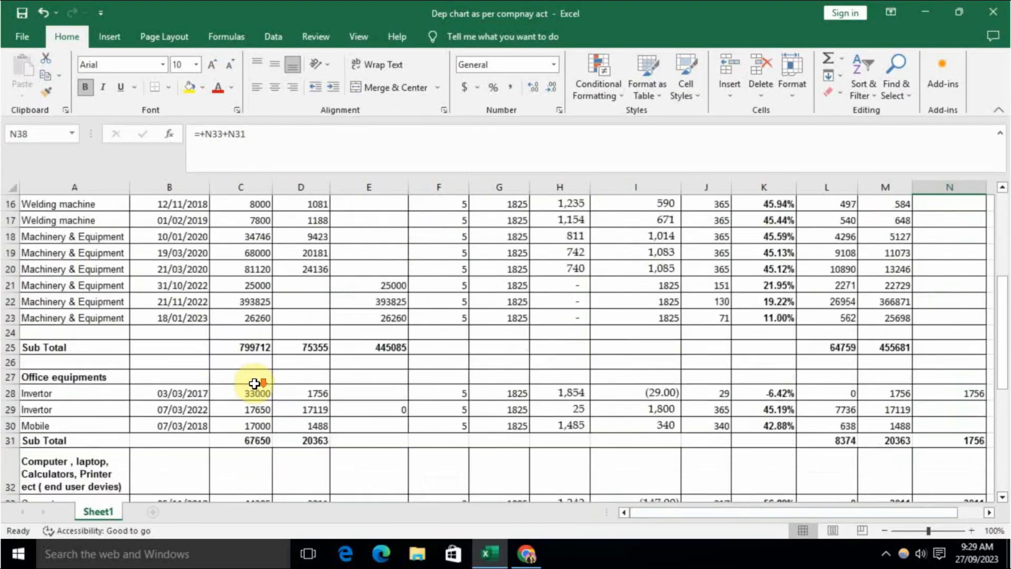
{"action": "left_click", "coordinate": [254, 442]}
{"action": "left_click", "coordinate": [78, 388]}
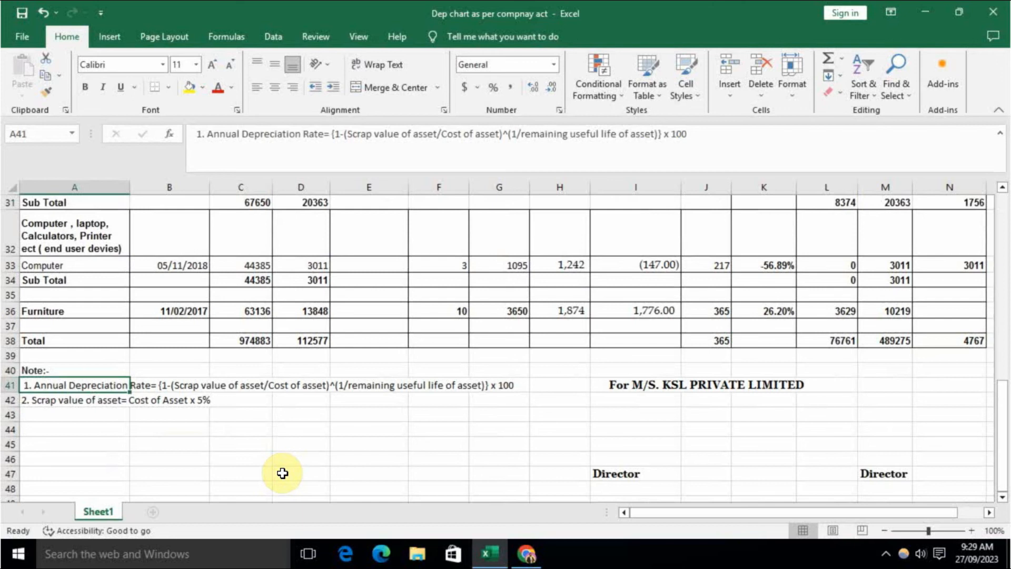
{"action": "left_click", "coordinate": [260, 470]}
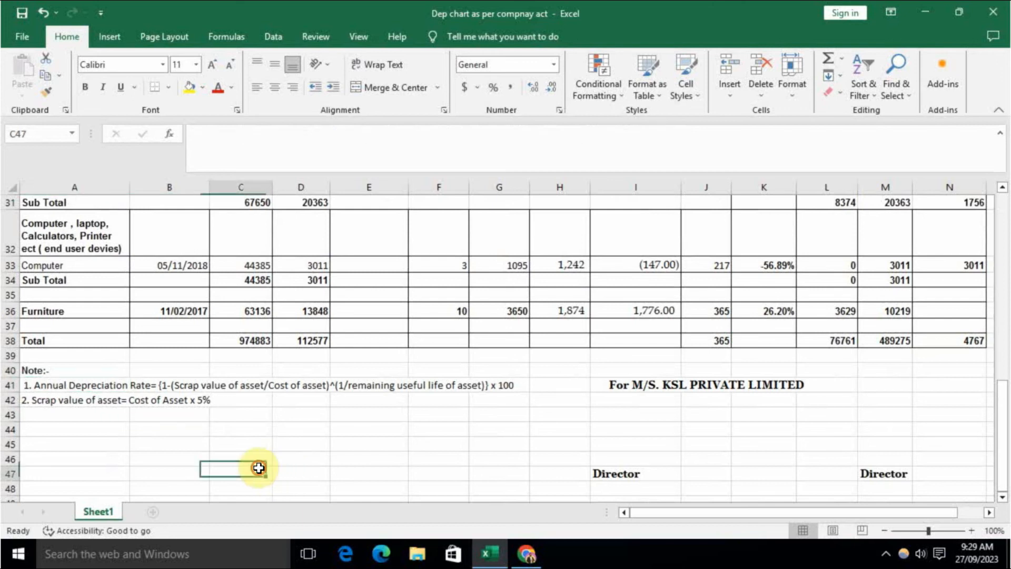
{"action": "left_click", "coordinate": [87, 386]}
{"action": "left_click", "coordinate": [100, 401]}
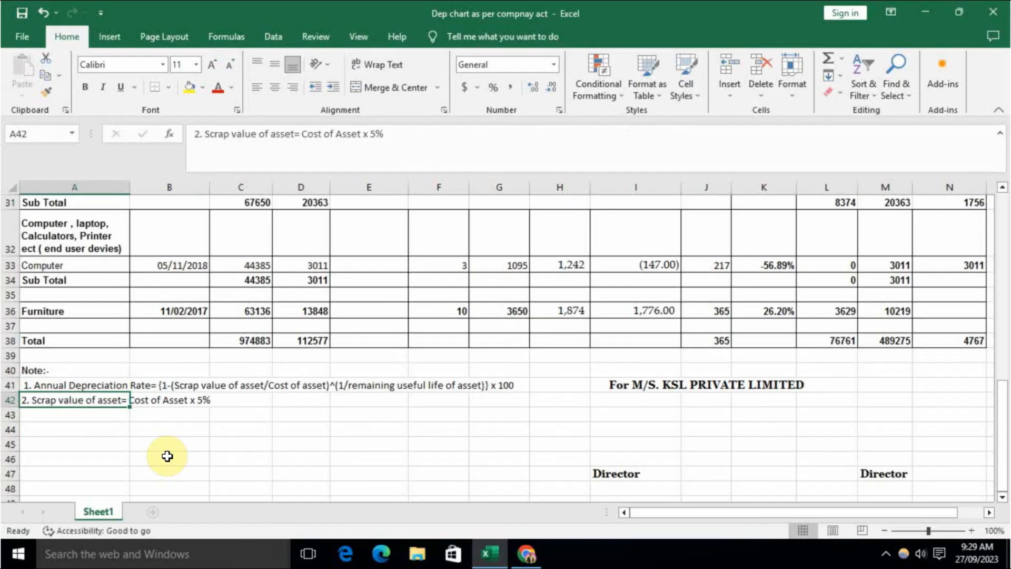
{"action": "left_click", "coordinate": [160, 445]}
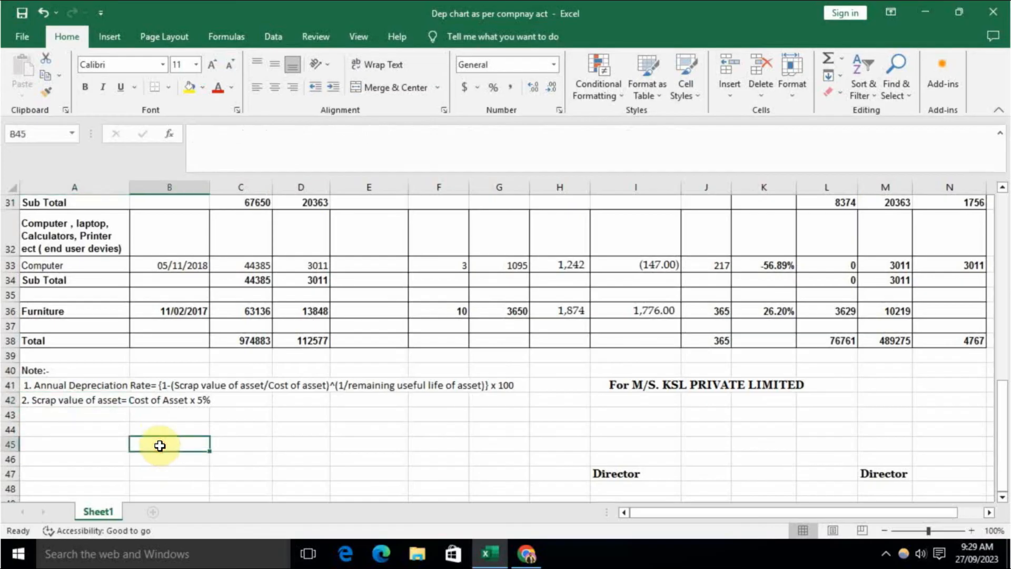
Review the first Machinery & Equipment entry in row 9: asset name, purchase date, original cost and opening WDV.
{"action": "scroll", "coordinate": [233, 351], "scroll_direction": "up", "scroll_amount": 10}
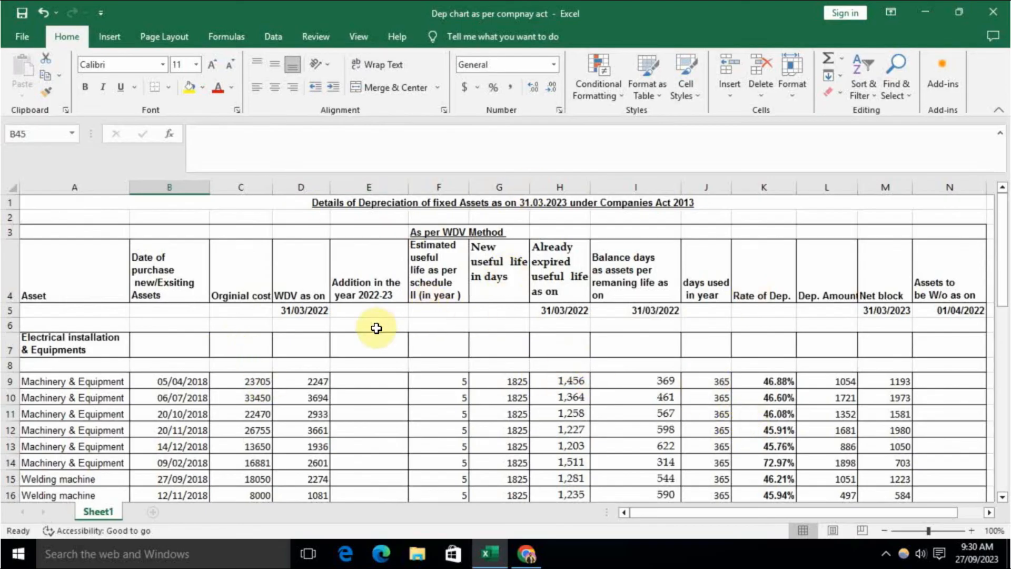
{"action": "left_click", "coordinate": [102, 384]}
{"action": "left_click", "coordinate": [174, 384]}
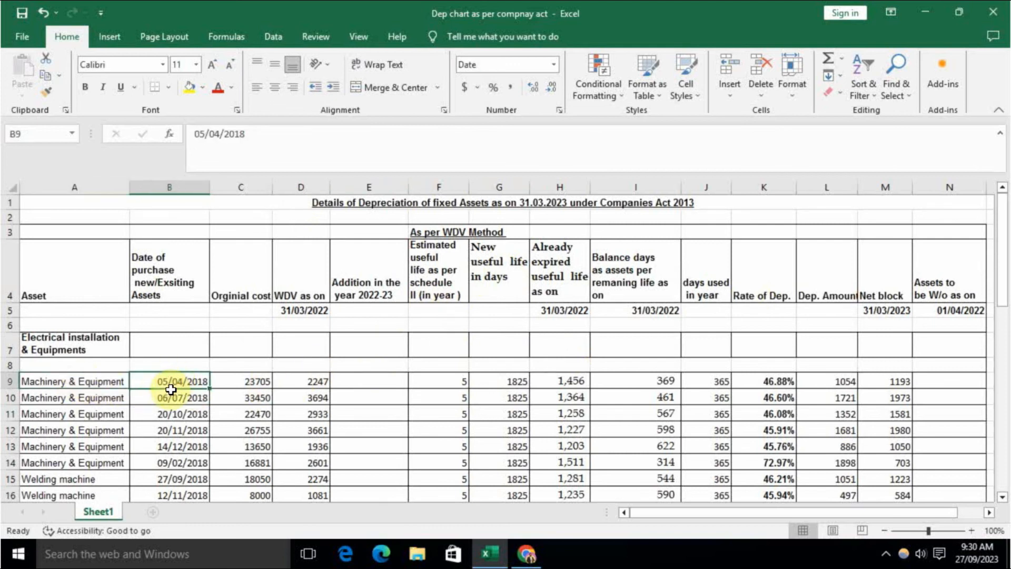
{"action": "left_click", "coordinate": [246, 385]}
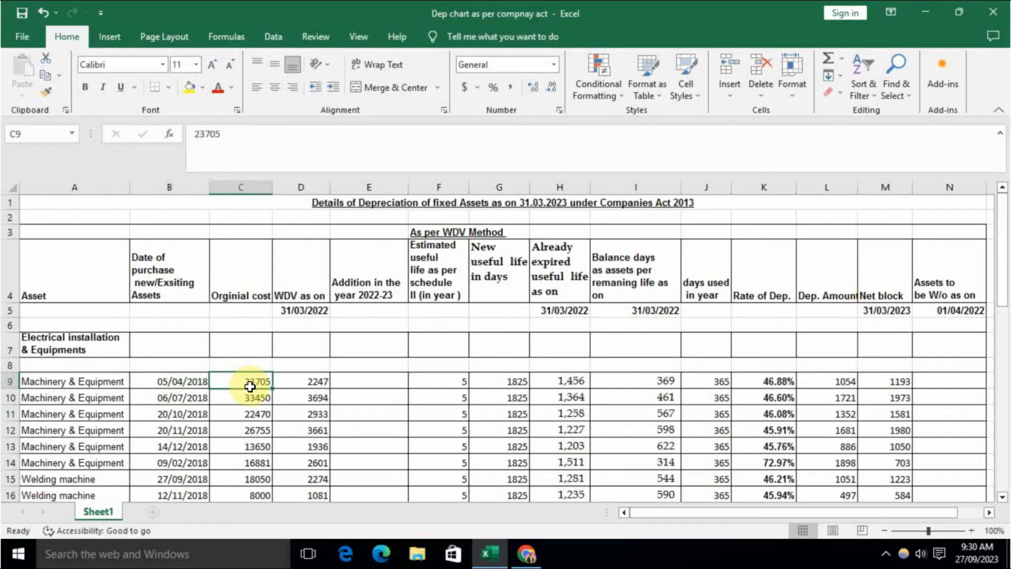
{"action": "left_click", "coordinate": [302, 383]}
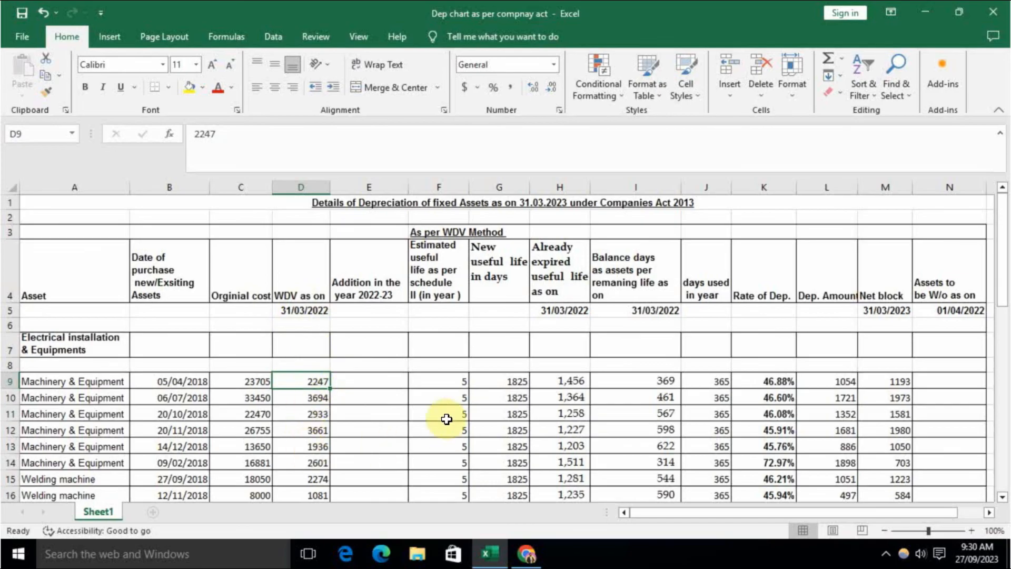
{"action": "scroll", "coordinate": [427, 406], "scroll_direction": "down", "scroll_amount": 2}
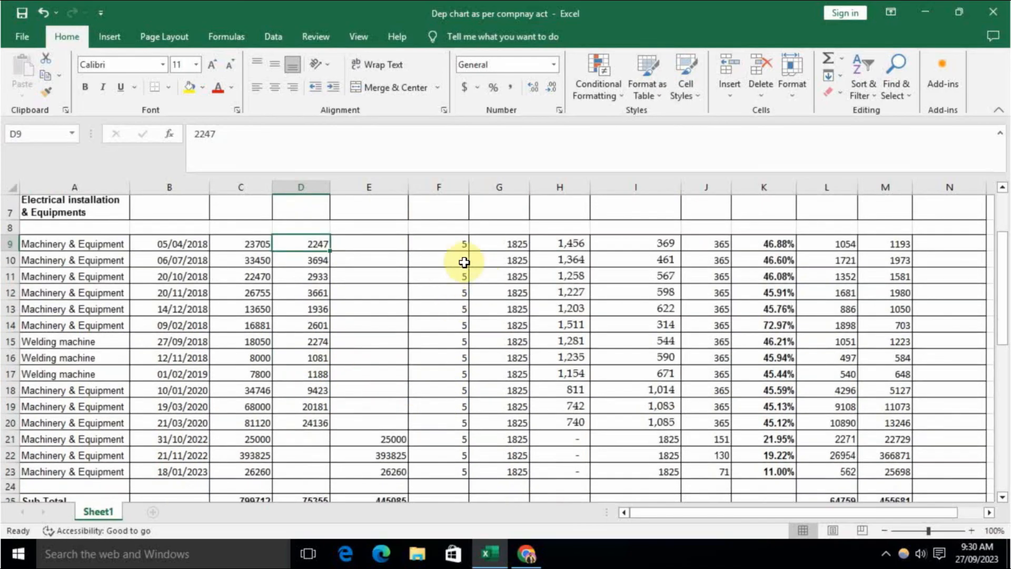
{"action": "scroll", "coordinate": [474, 311], "scroll_direction": "up", "scroll_amount": 2}
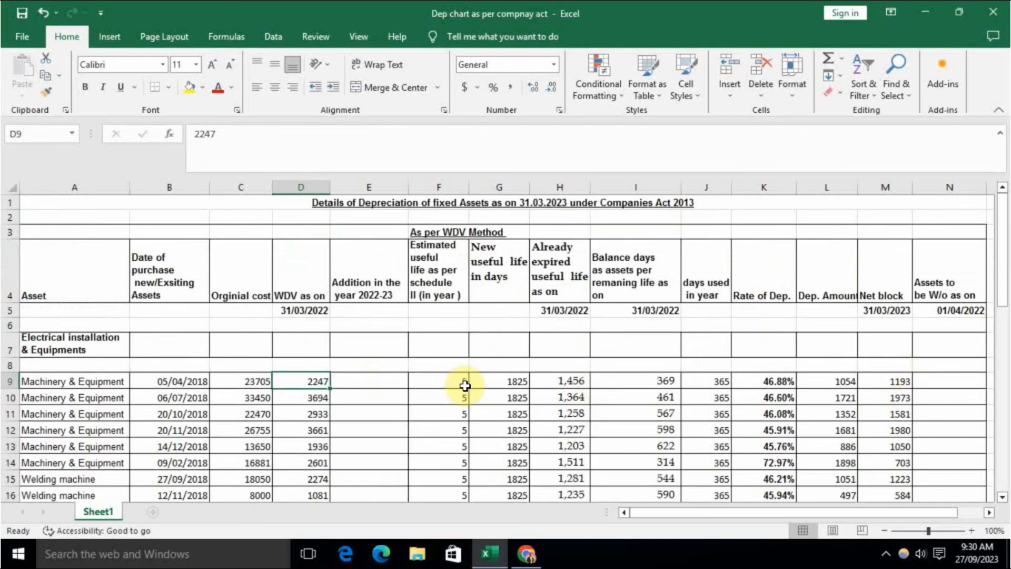
{"action": "left_click", "coordinate": [170, 387]}
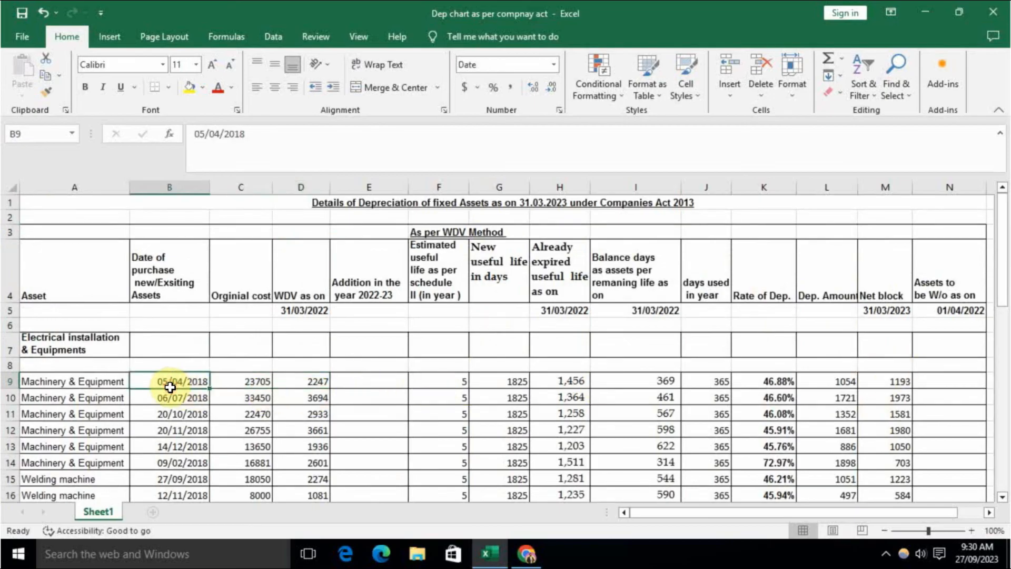
{"action": "left_click", "coordinate": [253, 384]}
{"action": "left_click", "coordinate": [326, 379]}
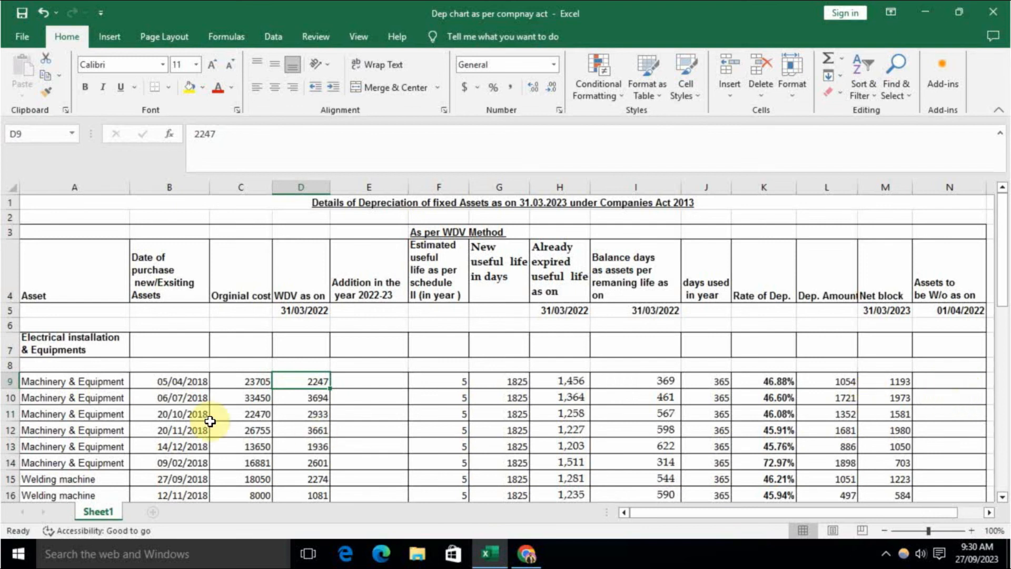
Review the current-year additions in E21 to E23 and the rate formula in K21, continuing down to the Furniture and Total rows.
{"action": "scroll", "coordinate": [216, 406], "scroll_direction": "down", "scroll_amount": 2}
{"action": "scroll", "coordinate": [219, 389], "scroll_direction": "down", "scroll_amount": 2}
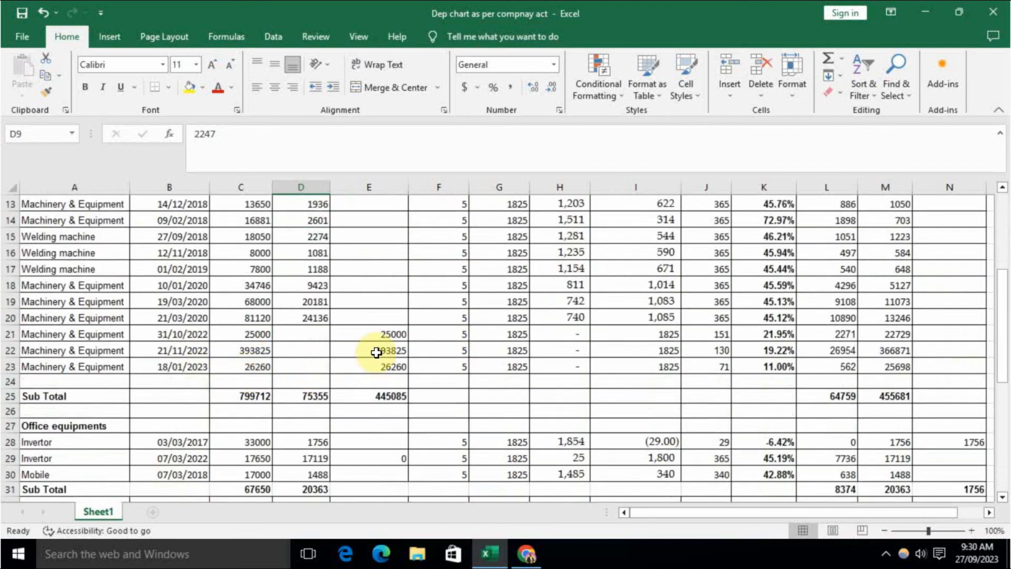
{"action": "left_click_drag", "start_coordinate": [378, 338], "coordinate": [385, 367]}
{"action": "left_click", "coordinate": [382, 338]}
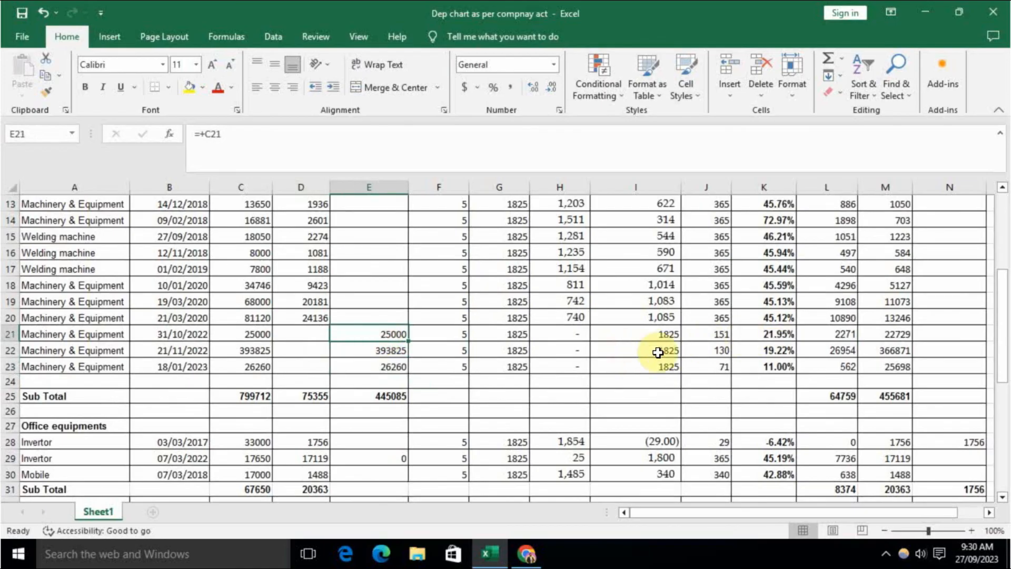
{"action": "left_click", "coordinate": [775, 333]}
{"action": "scroll", "coordinate": [617, 360], "scroll_direction": "down", "scroll_amount": 2}
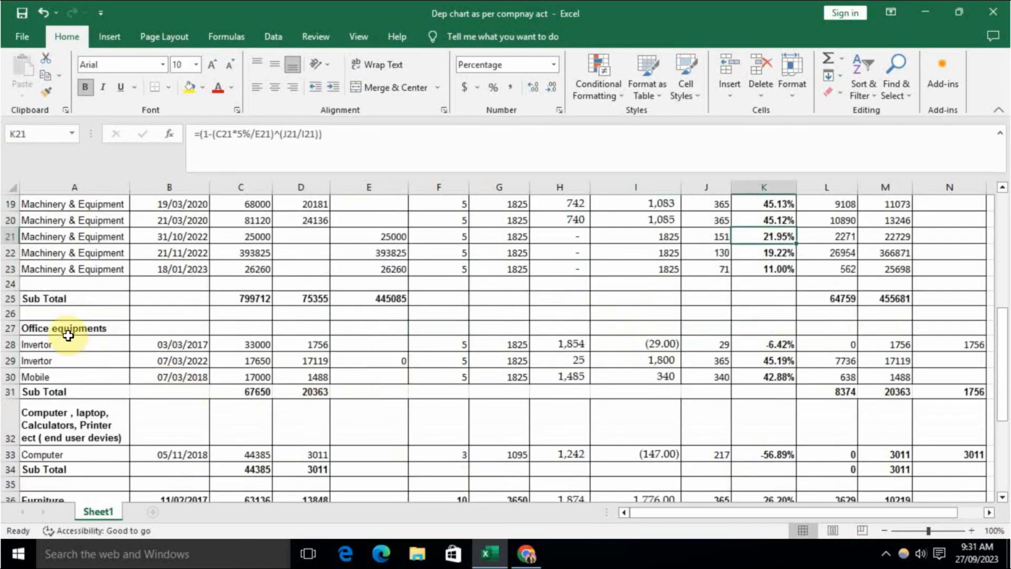
{"action": "scroll", "coordinate": [79, 433], "scroll_direction": "down", "scroll_amount": 2}
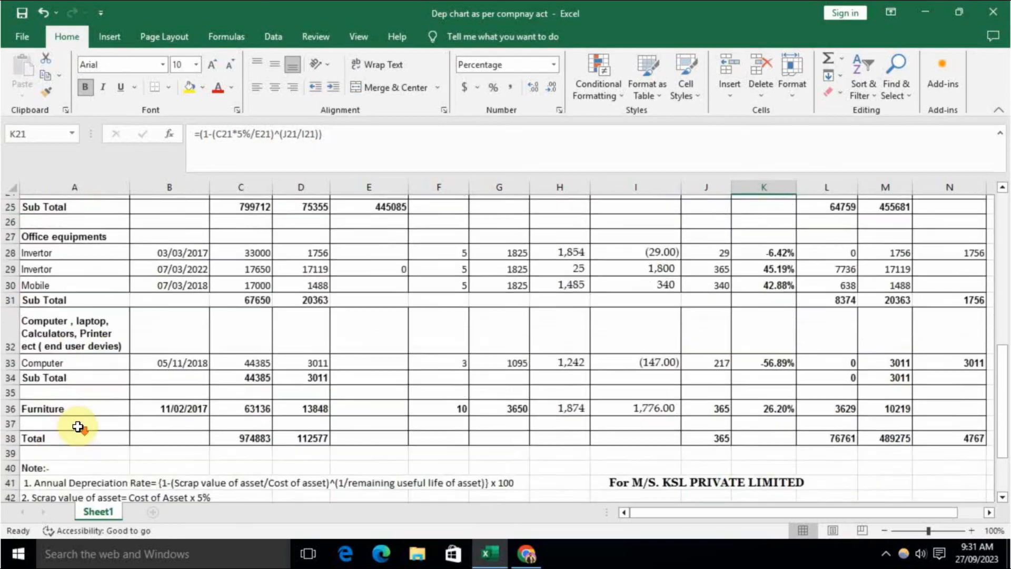
Recheck the addition in E21 against its rate formula in K21, and look over the whole chart, ending at its title and headings.
{"action": "scroll", "coordinate": [372, 383], "scroll_direction": "up", "scroll_amount": 6}
{"action": "scroll", "coordinate": [586, 385], "scroll_direction": "down", "scroll_amount": 1}
{"action": "left_click", "coordinate": [394, 383]}
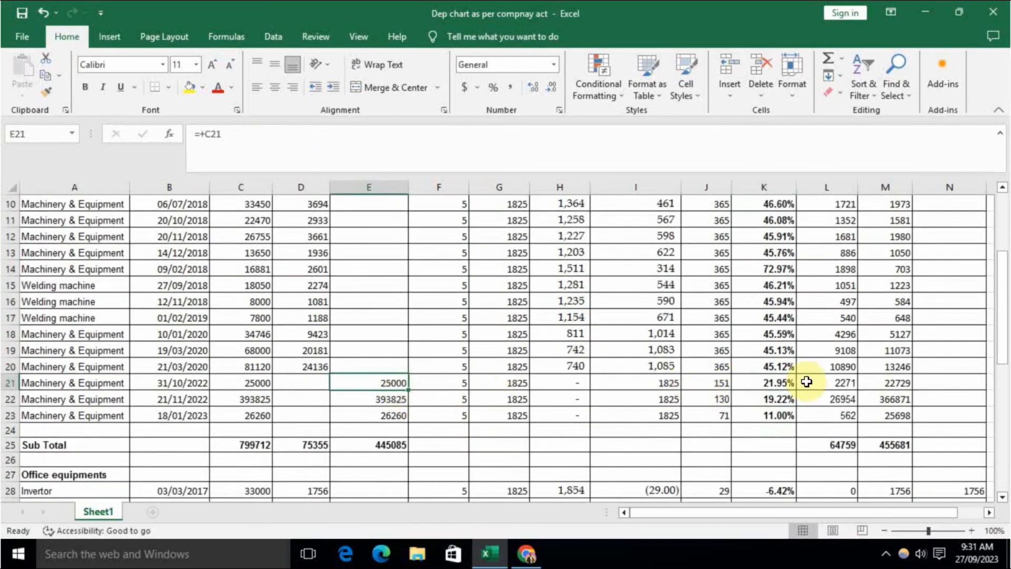
{"action": "left_click", "coordinate": [773, 383]}
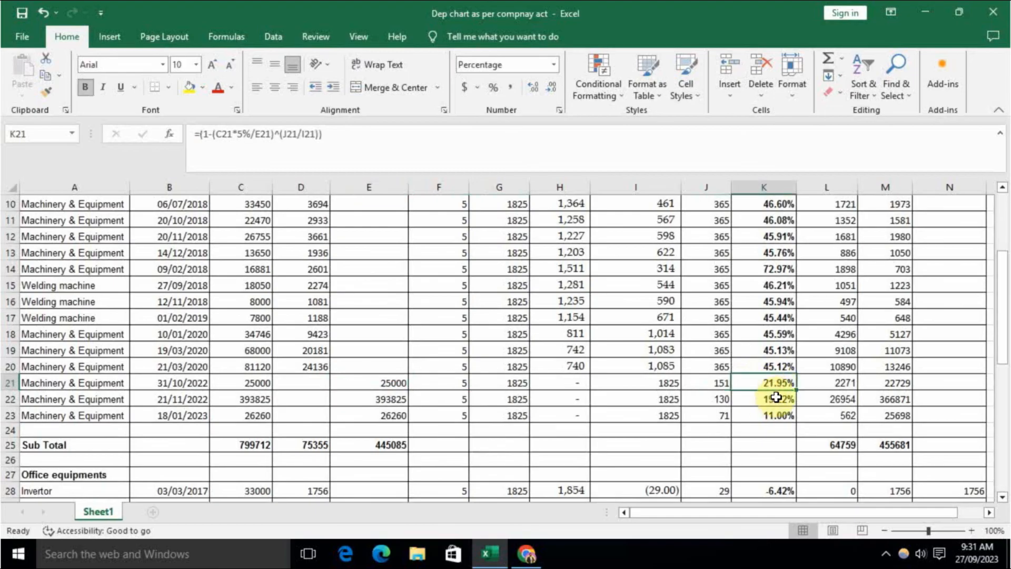
{"action": "scroll", "coordinate": [418, 396], "scroll_direction": "down", "scroll_amount": 8}
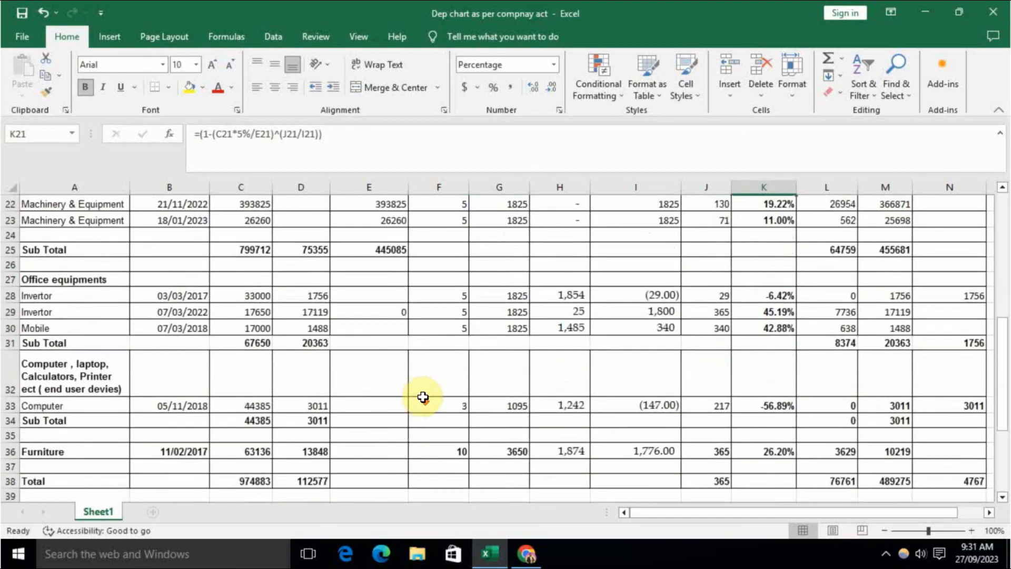
{"action": "scroll", "coordinate": [422, 397], "scroll_direction": "up", "scroll_amount": 8}
{"action": "scroll", "coordinate": [424, 398], "scroll_direction": "up", "scroll_amount": 3}
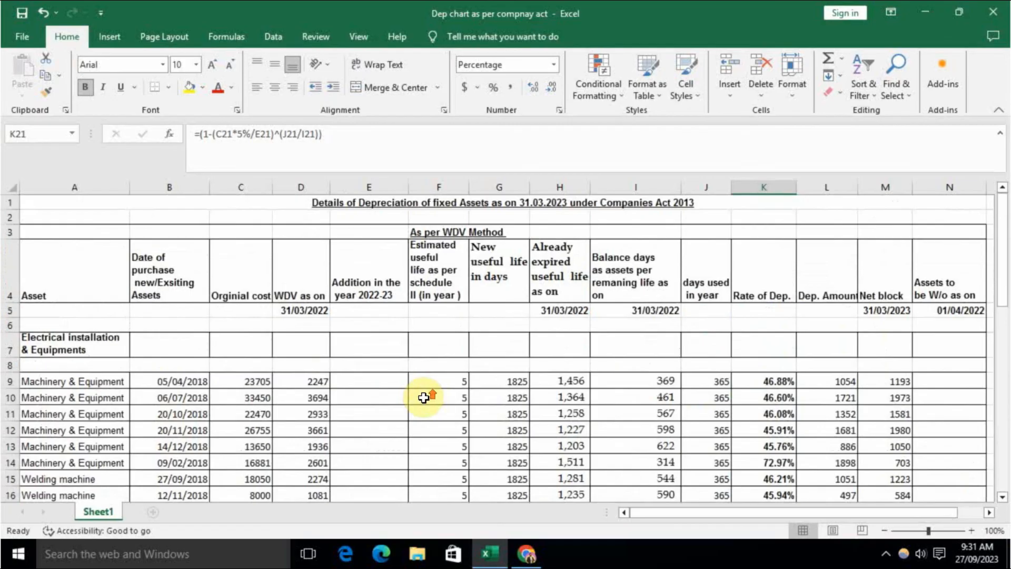
{"action": "left_click", "coordinate": [776, 216]}
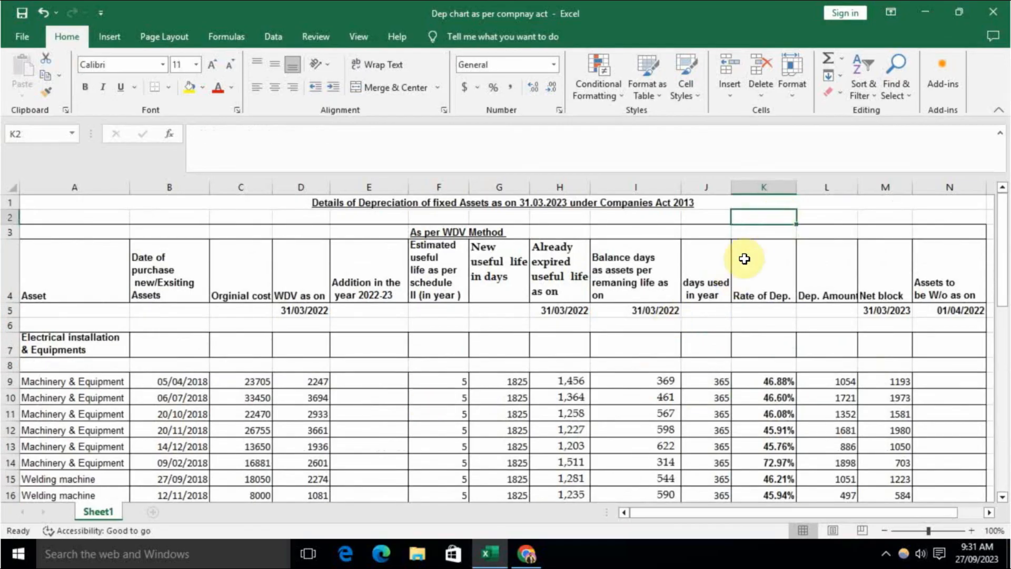